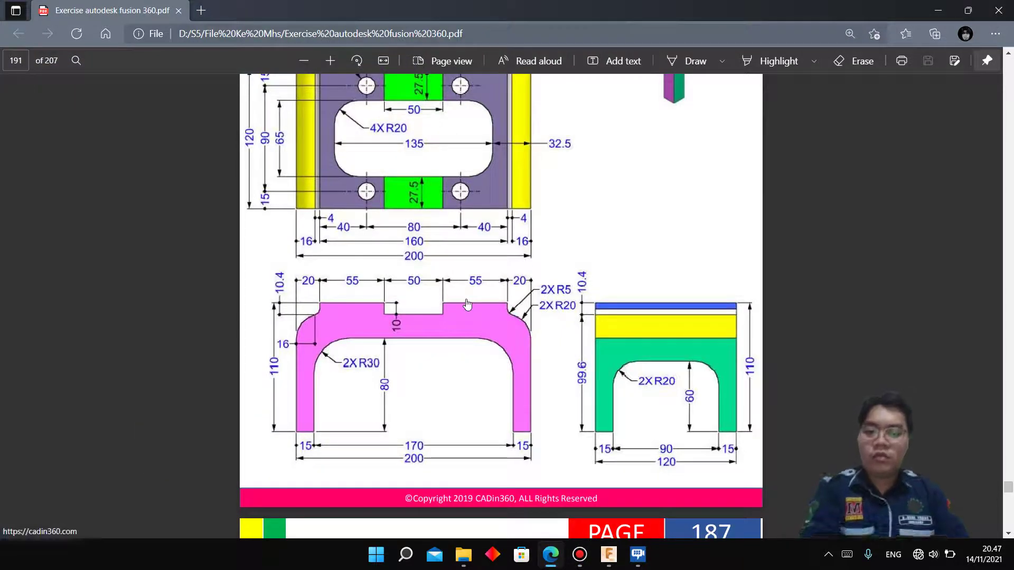
Scroll through the exercise PDF to review the bench bracket's dimensioned views.
scroll(467, 304, "up", 1)
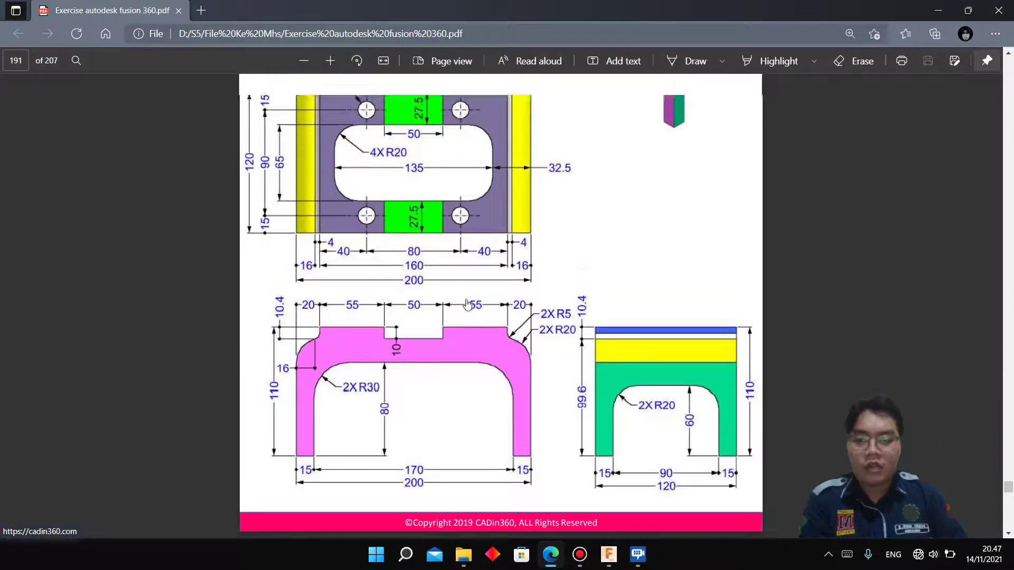
scroll(467, 304, "down", 1)
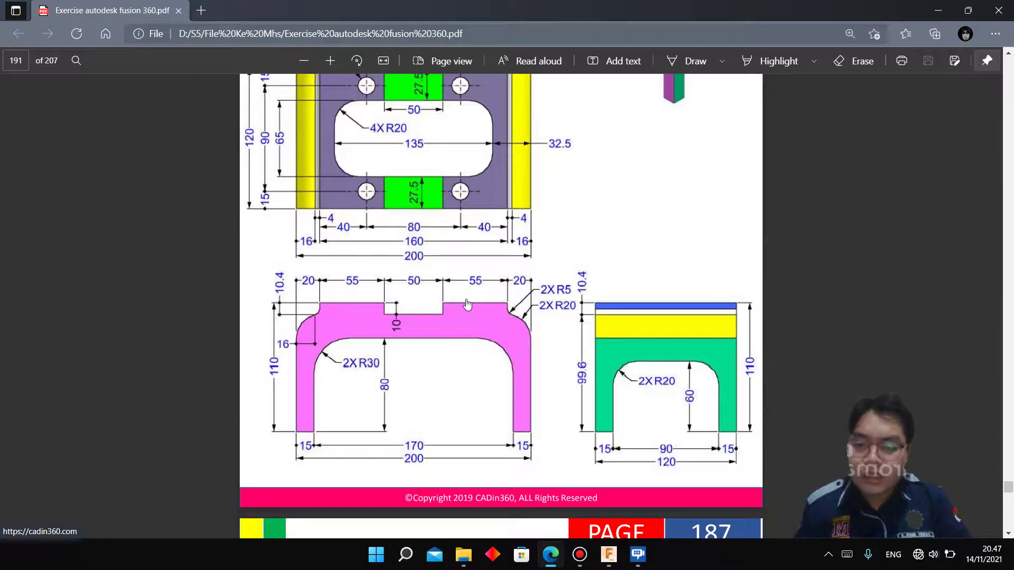
scroll(467, 305, "up", 2)
scroll(467, 304, "up", 2)
scroll(467, 305, "down", 3)
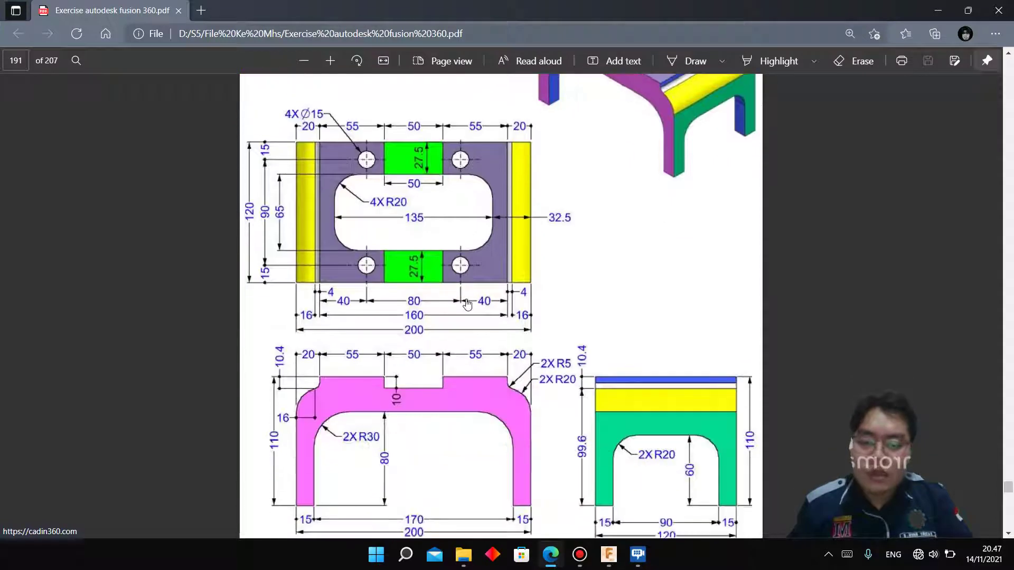
scroll(467, 305, "up", 2)
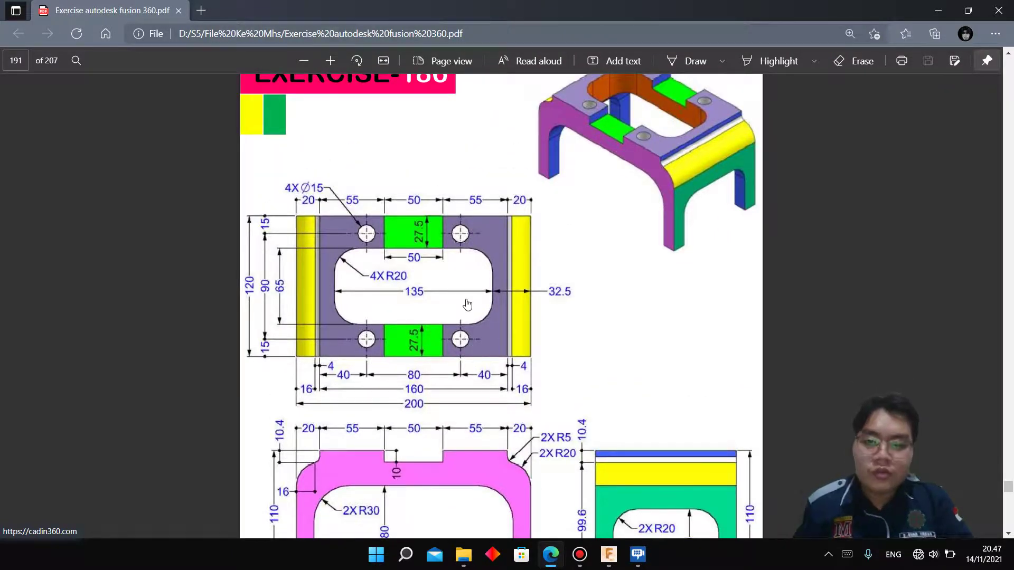
scroll(467, 304, "down", 2)
scroll(430, 252, "down", 2)
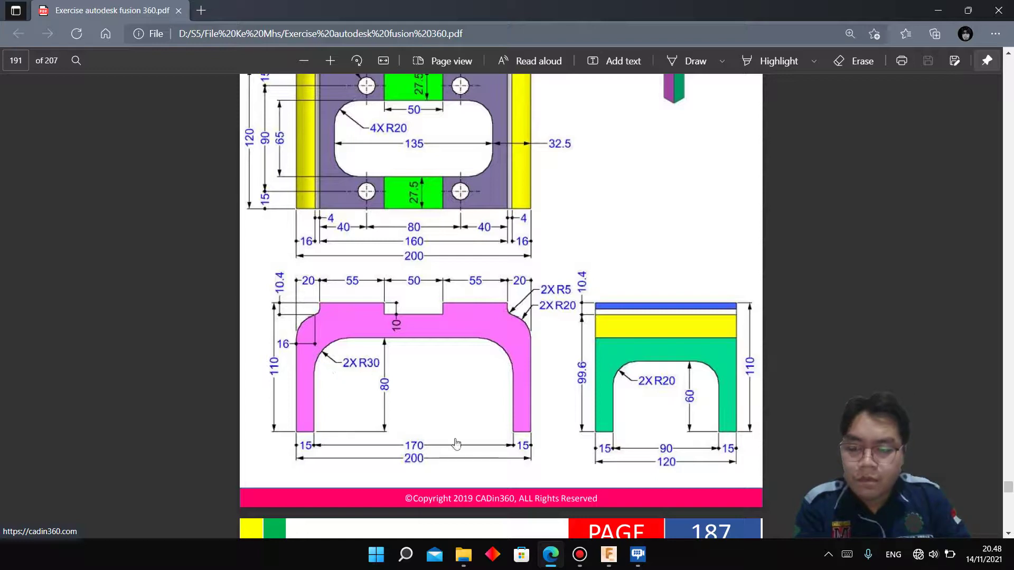
mouse_move(608, 554)
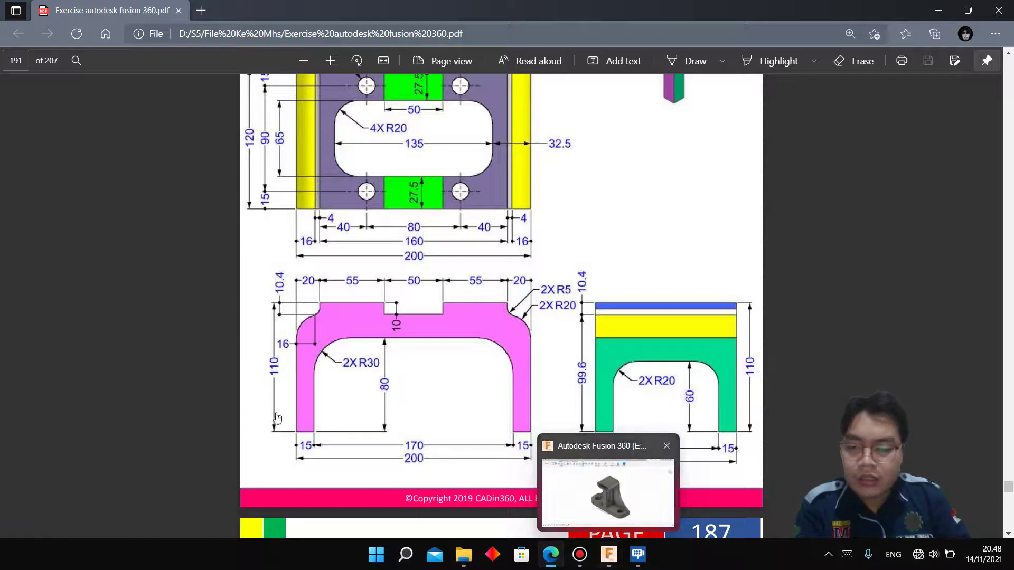
Start a new blank Fusion 360 design with a sketch on the front plane.
left_click(609, 554)
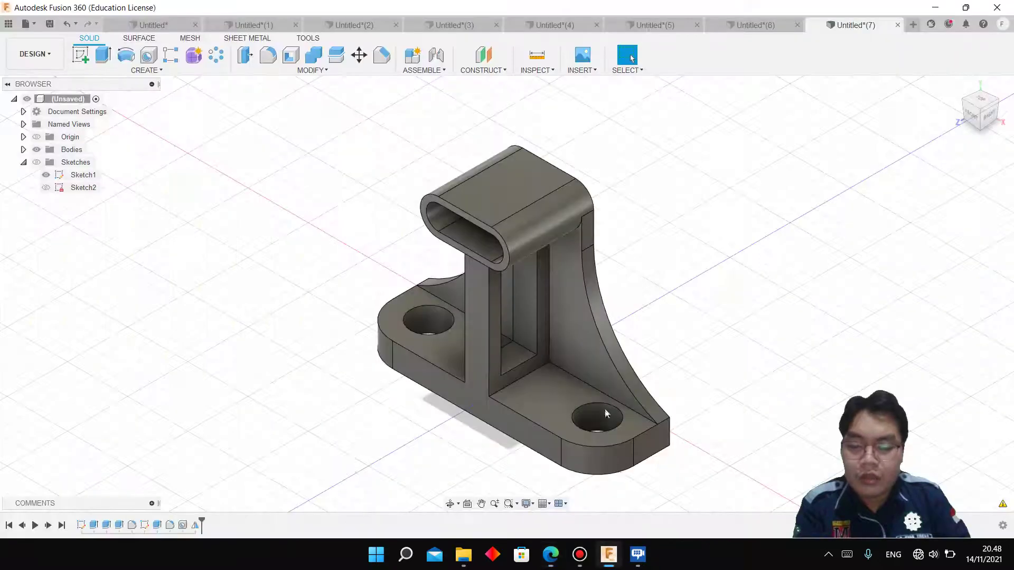
left_click(913, 24)
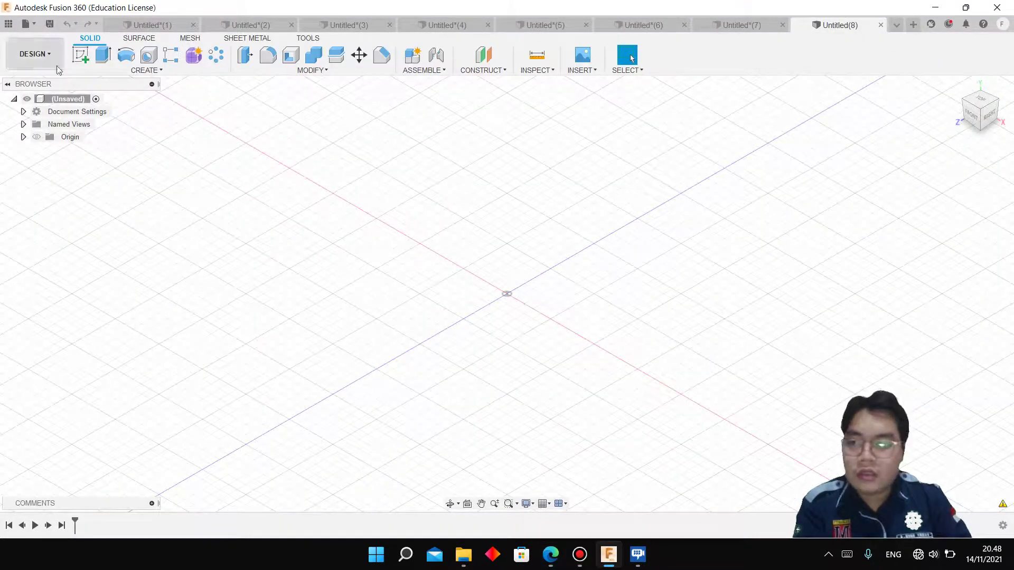
left_click(81, 54)
left_click(528, 295)
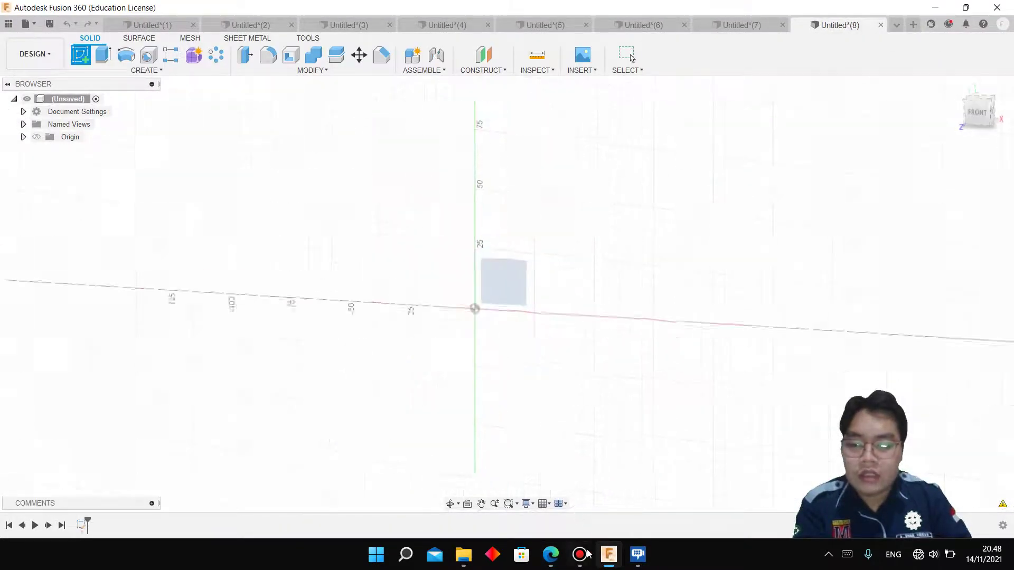
Review the 200-wide front view with its 2X R30 arches in the PDF.
left_click(551, 555)
scroll(561, 433, "up", 2)
scroll(566, 442, "down", 2)
scroll(397, 378, "down", 1)
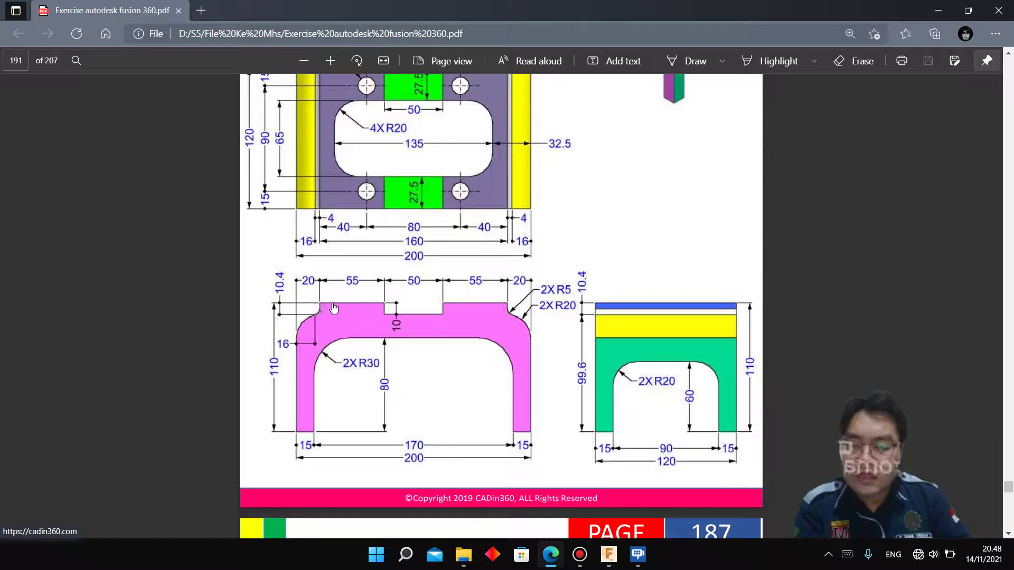
scroll(333, 308, "up", 1)
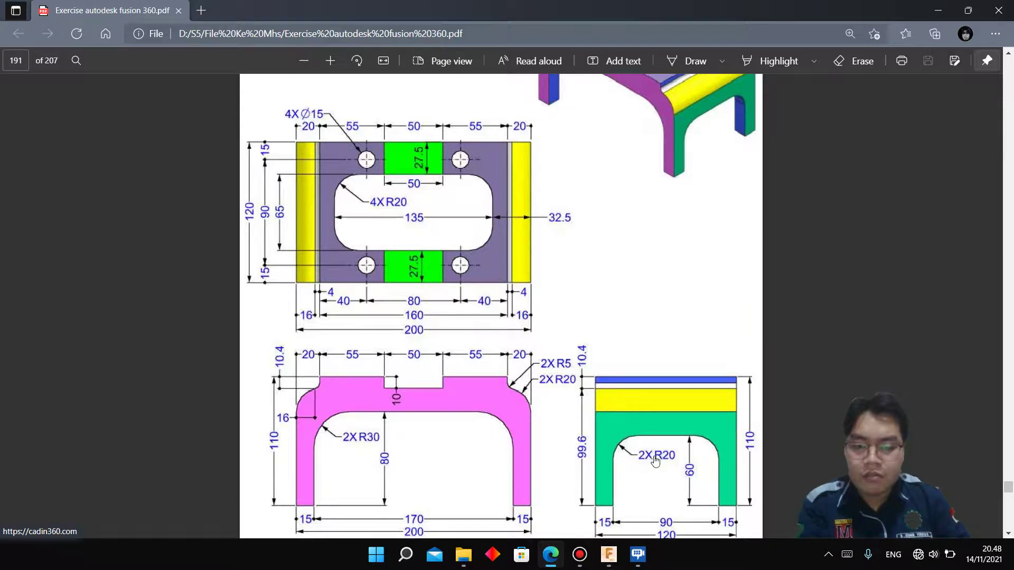
scroll(655, 461, "down", 1)
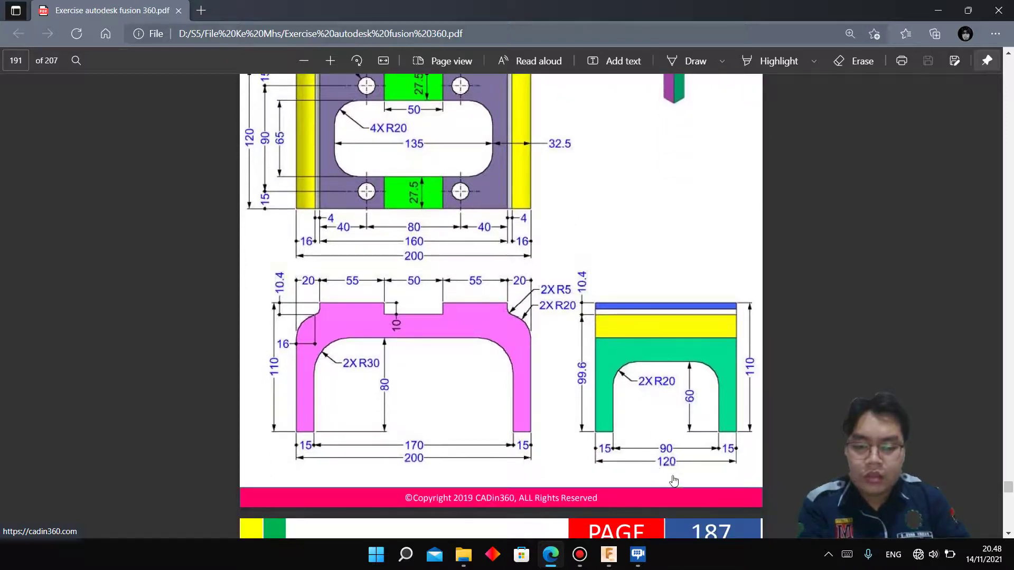
Start a centre-point rectangle at the origin, checking the exercise drawing.
left_click(609, 554)
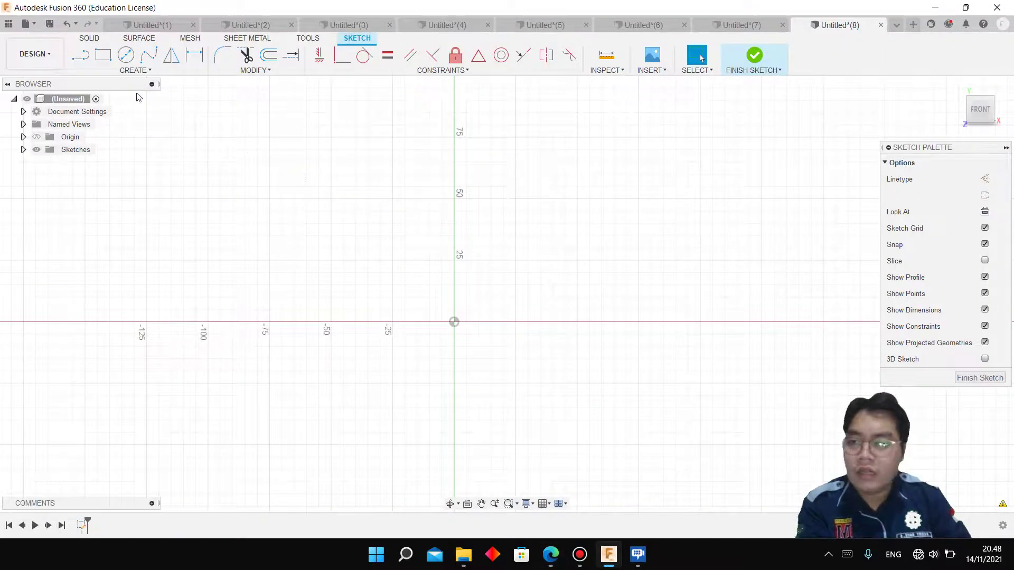
left_click(103, 54)
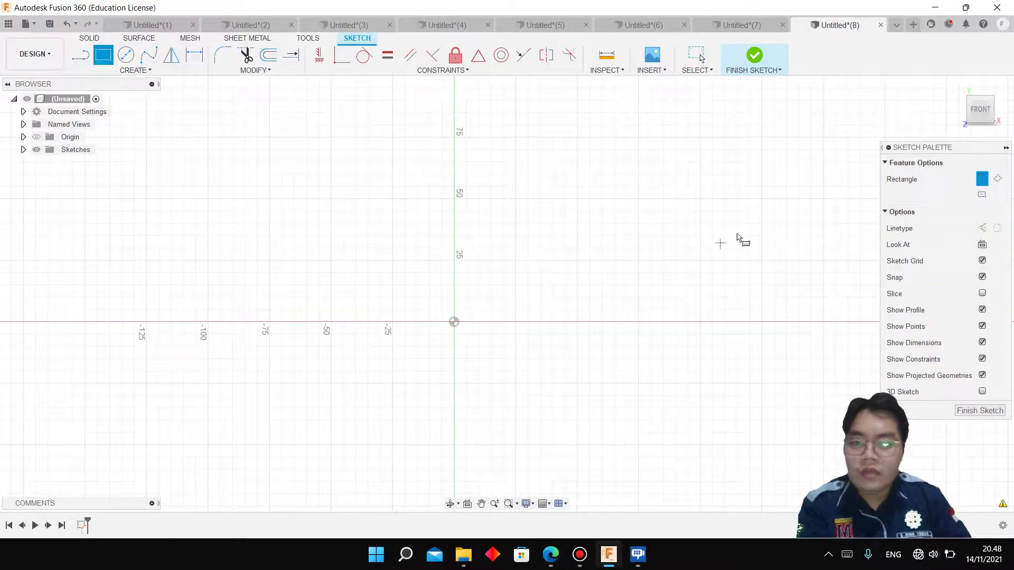
left_click(981, 195)
left_click(454, 321)
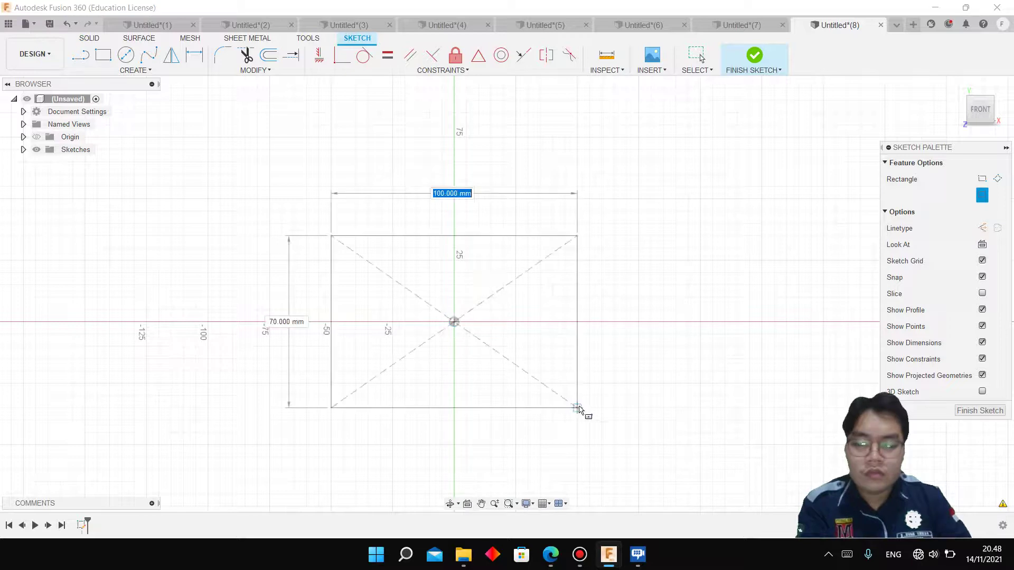
left_click(551, 554)
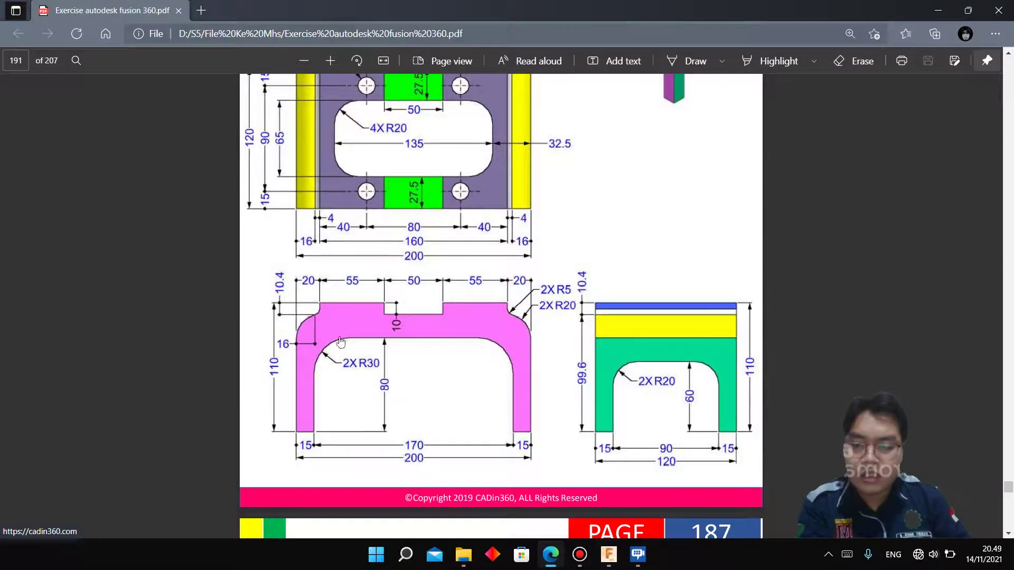
left_click(608, 554)
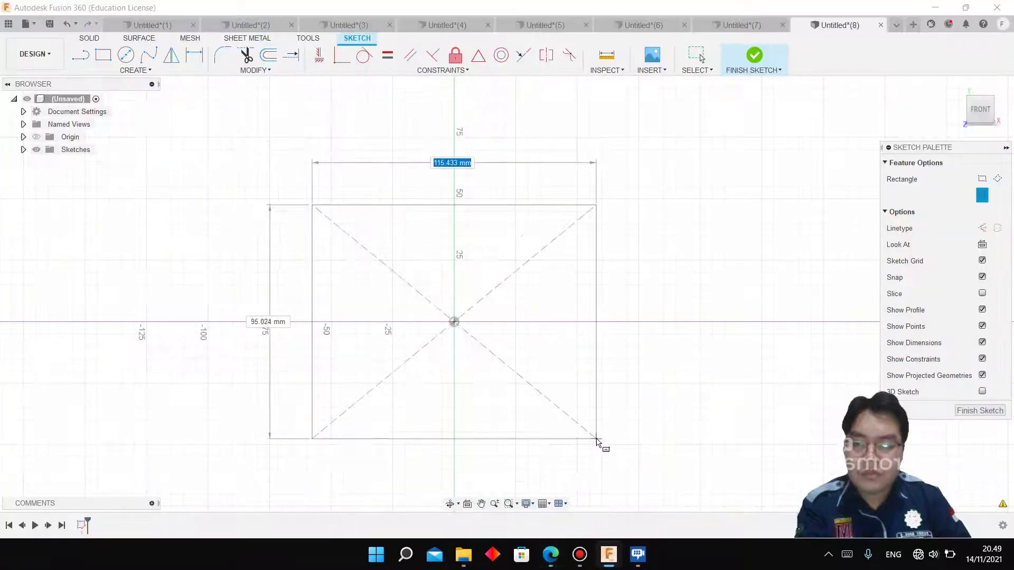
Size the centred rectangle to 200 × 99.6 mm.
type("20")
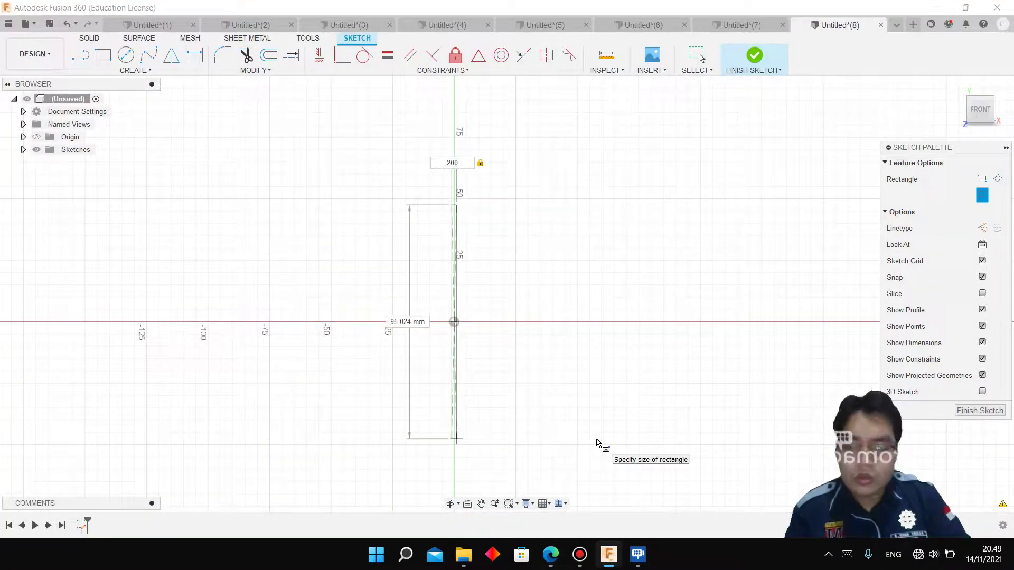
type("0")
key("Tab")
type("9")
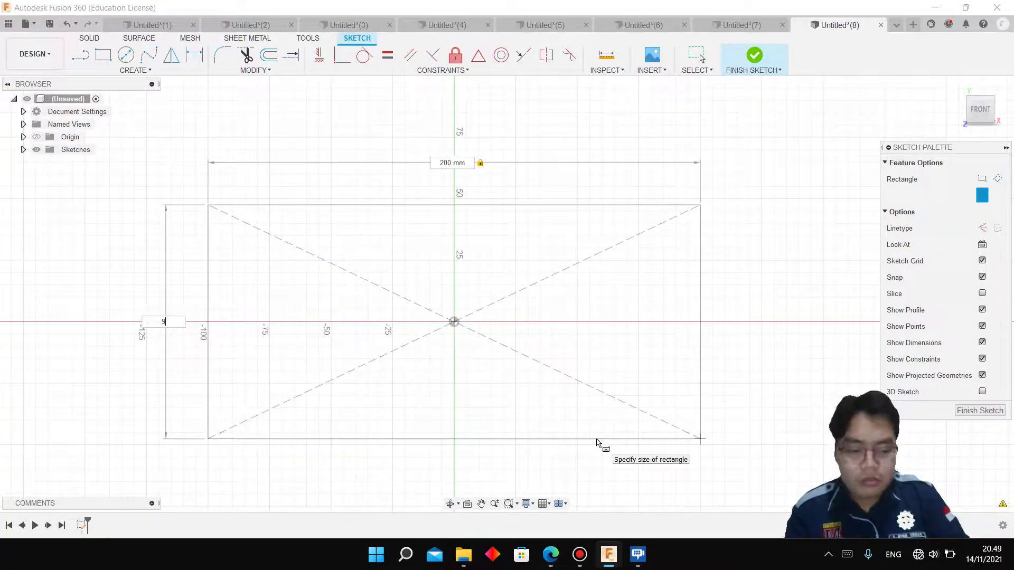
type("9.6")
key("Return")
key("Escape")
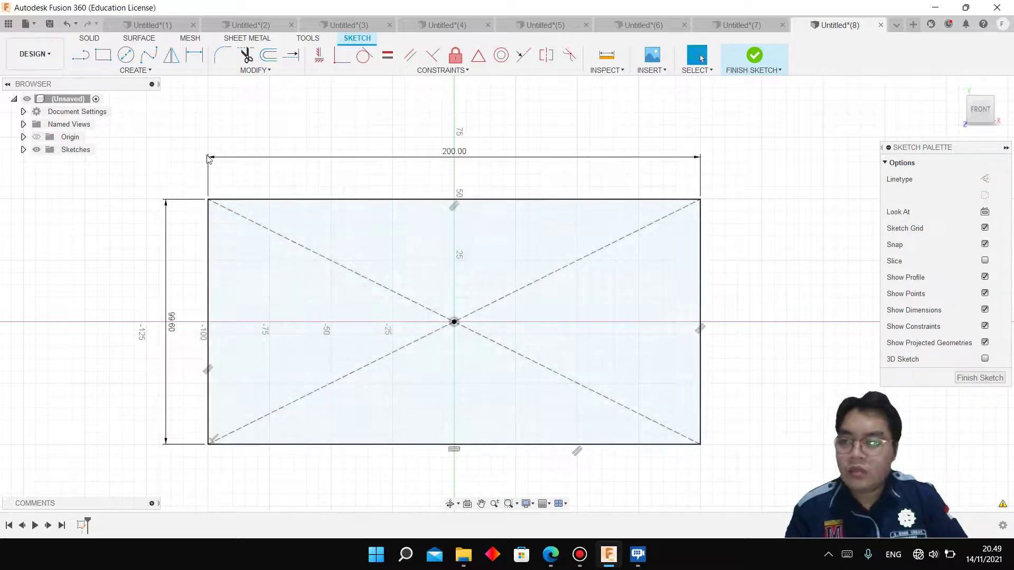
left_click(103, 54)
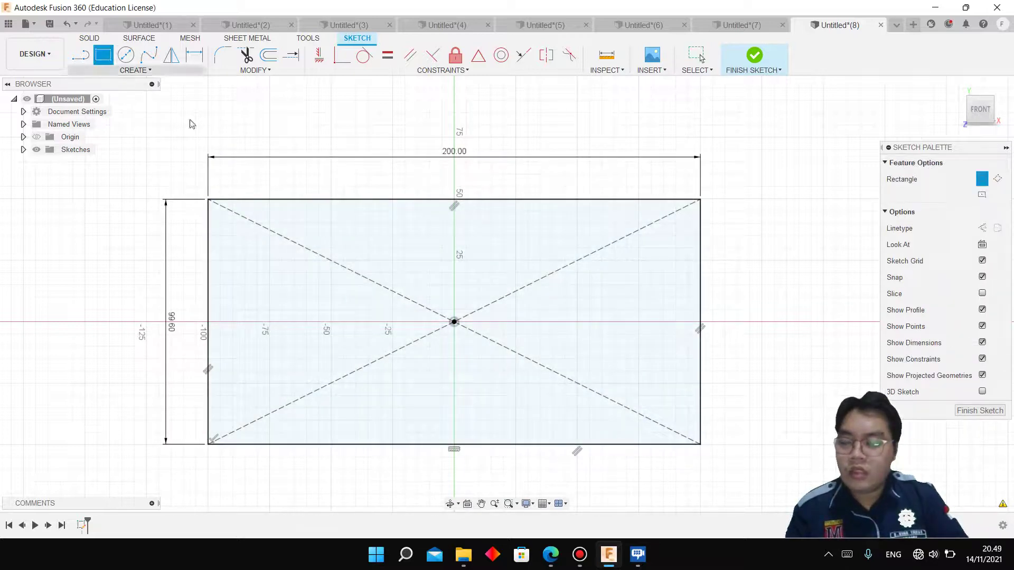
left_click(551, 554)
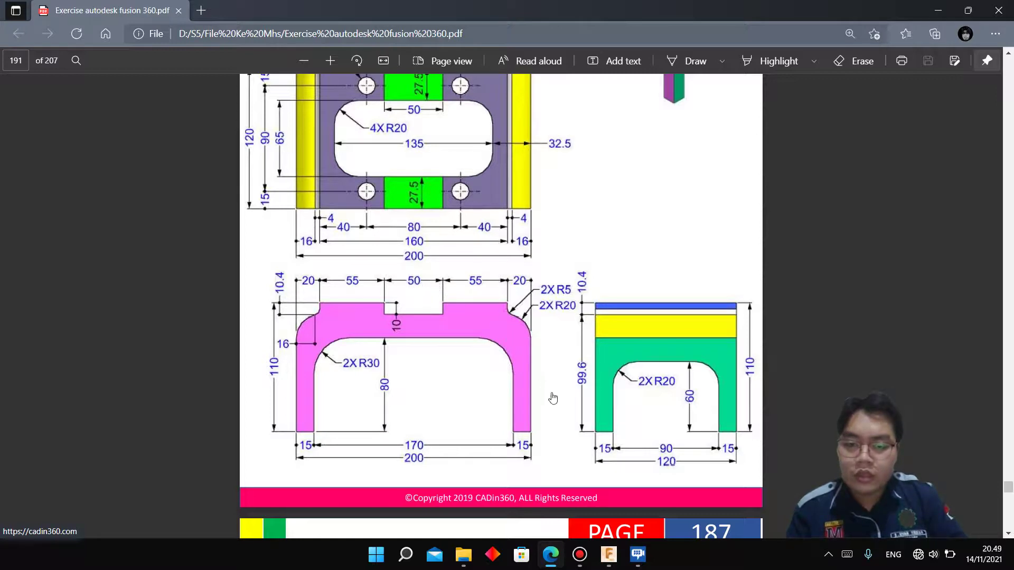
mouse_move(579, 554)
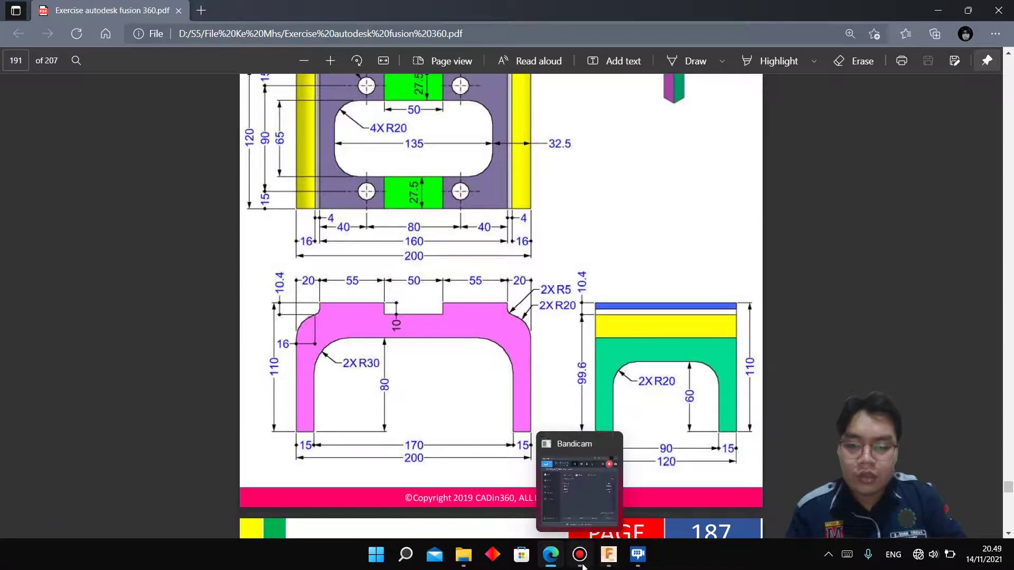
Draw a 110 × 10.4 mm rail rectangle on the outline's top edge.
left_click(583, 566)
left_click(608, 554)
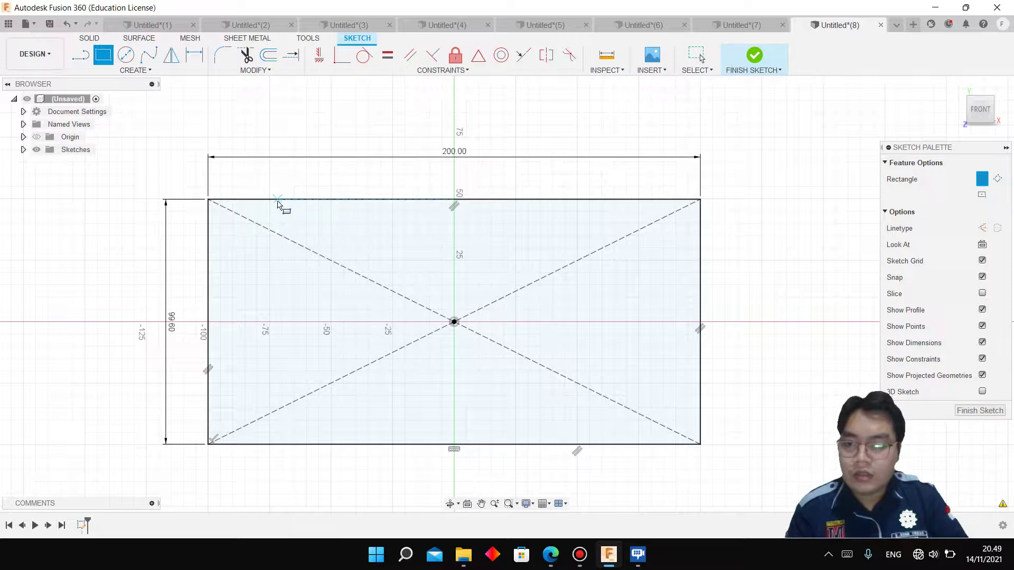
left_click(278, 204)
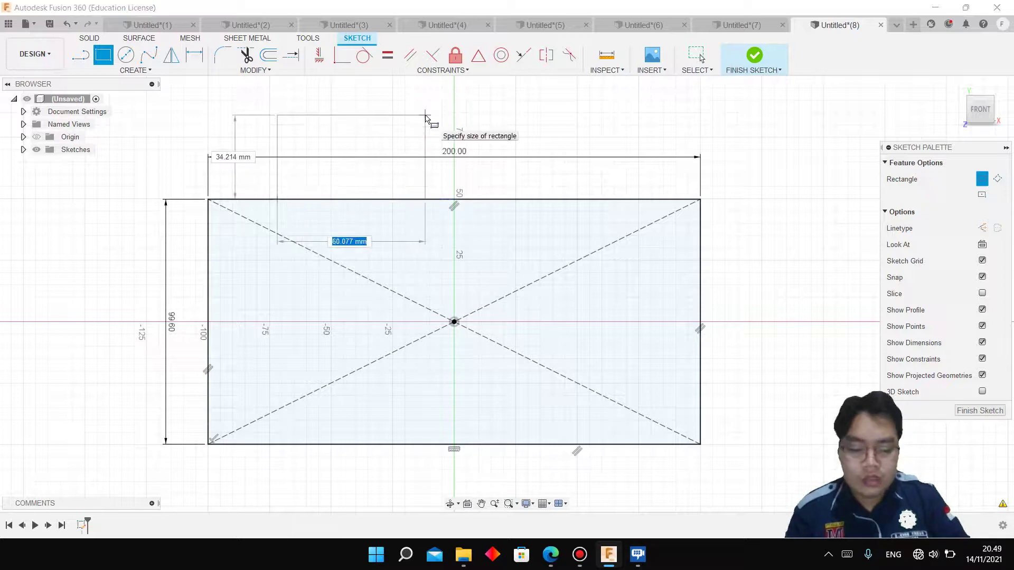
type("10")
key("BackSpace")
key("BackSpace")
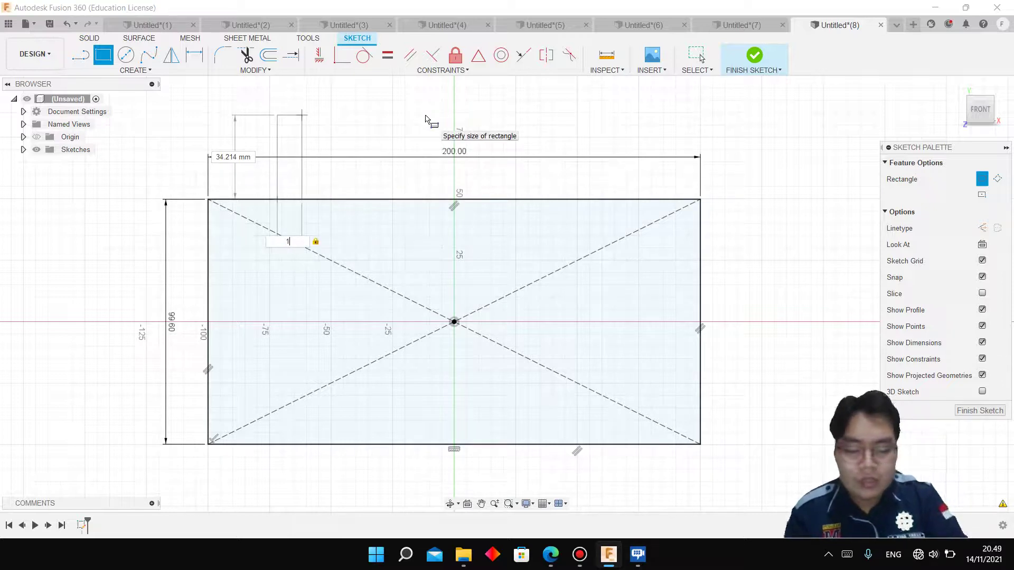
type("111")
type("0")
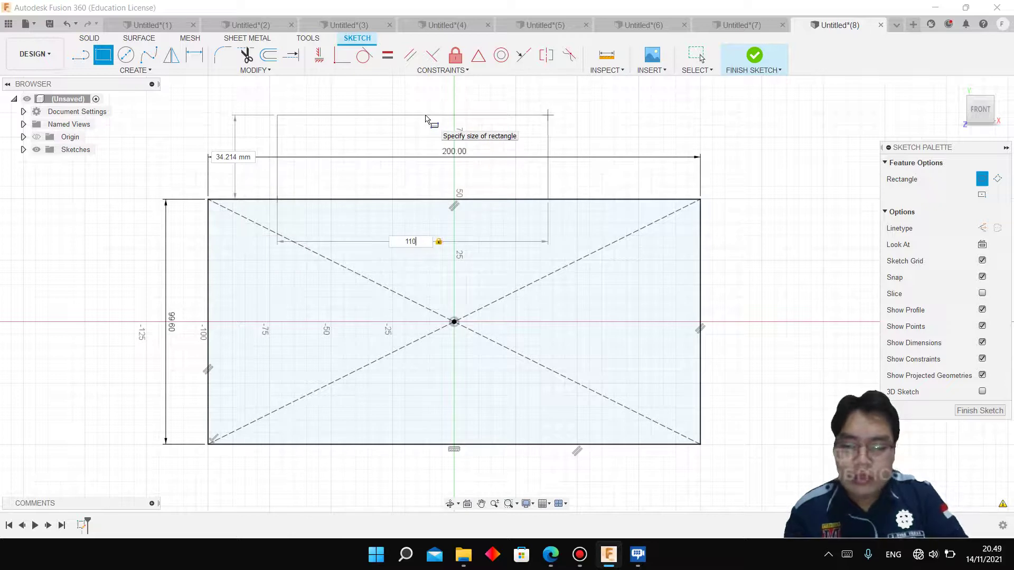
key("Tab")
type("1")
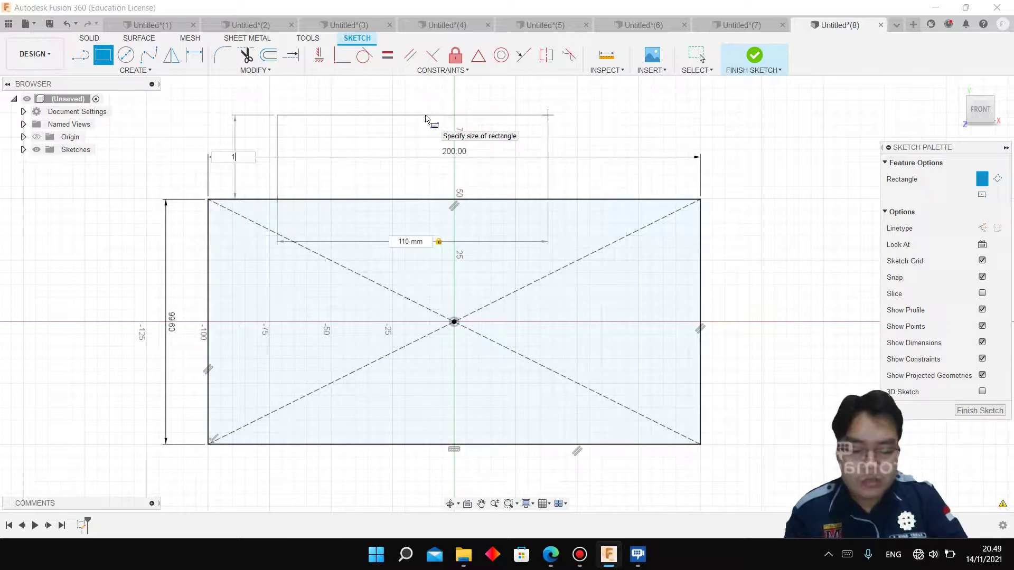
type("0.4")
key("Return")
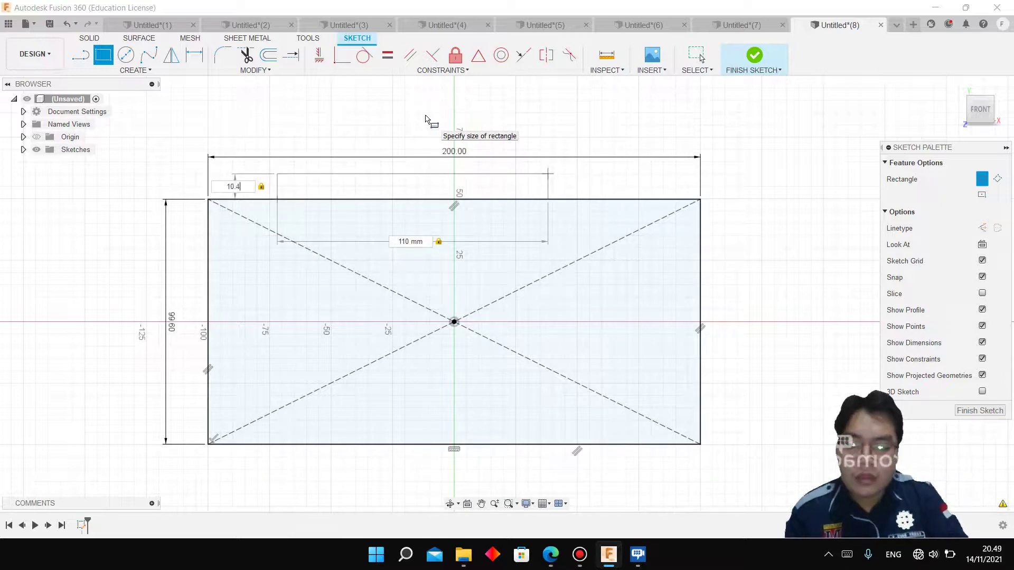
key("Escape")
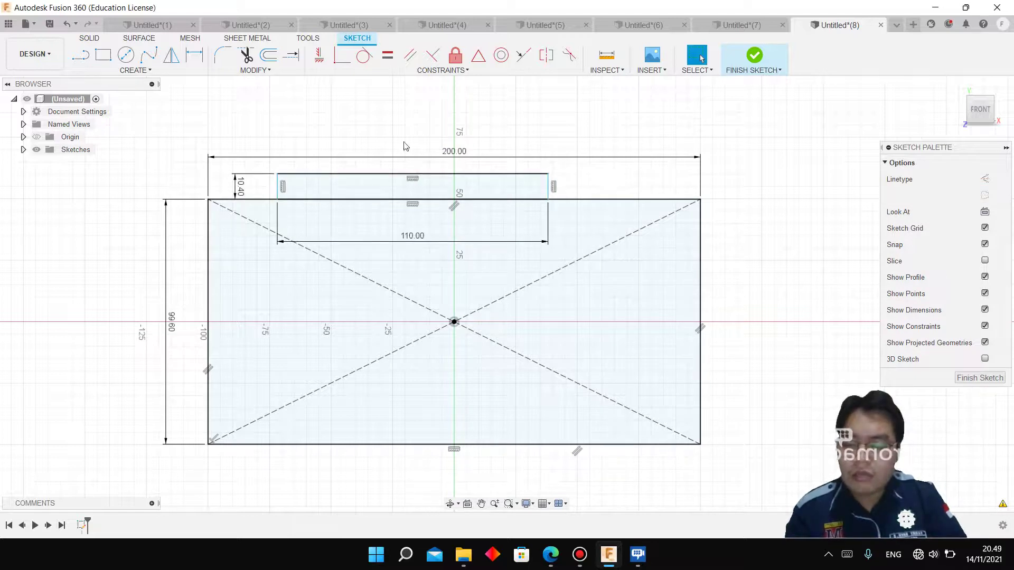
Dimension the rail's left offset and set the rail width to 160 mm.
key("d")
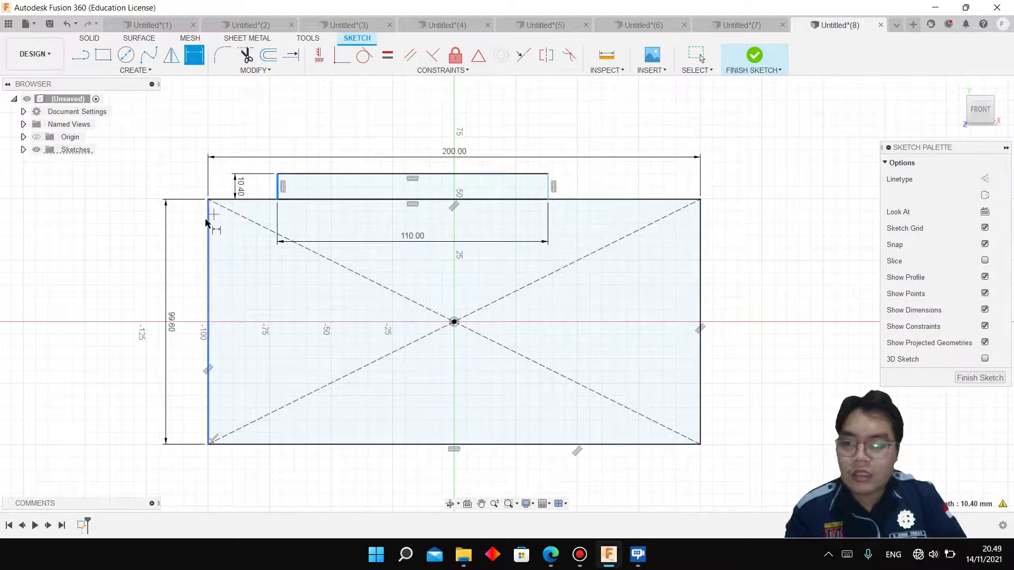
left_click(206, 222)
left_click(277, 199)
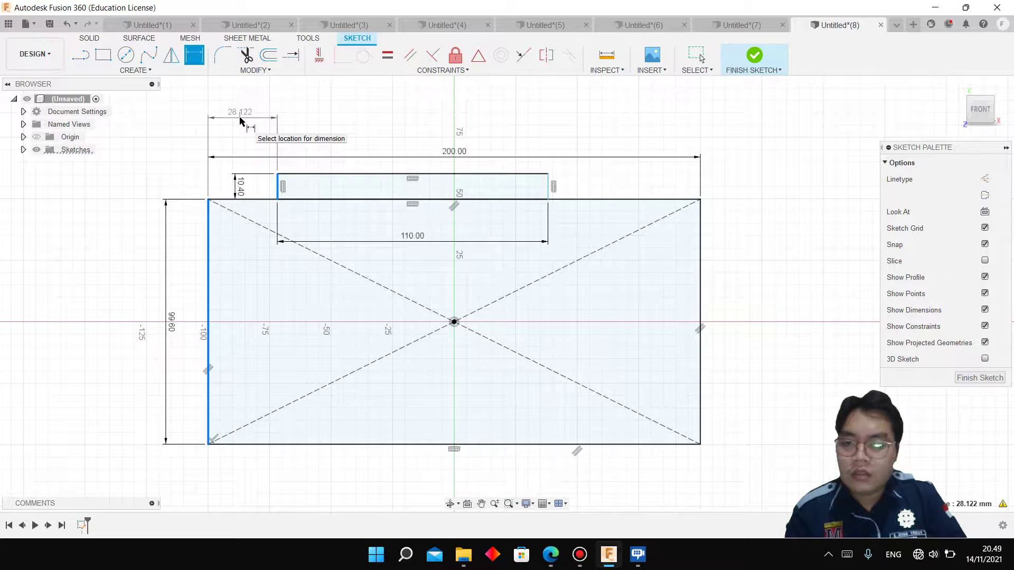
left_click(240, 121)
key("Return")
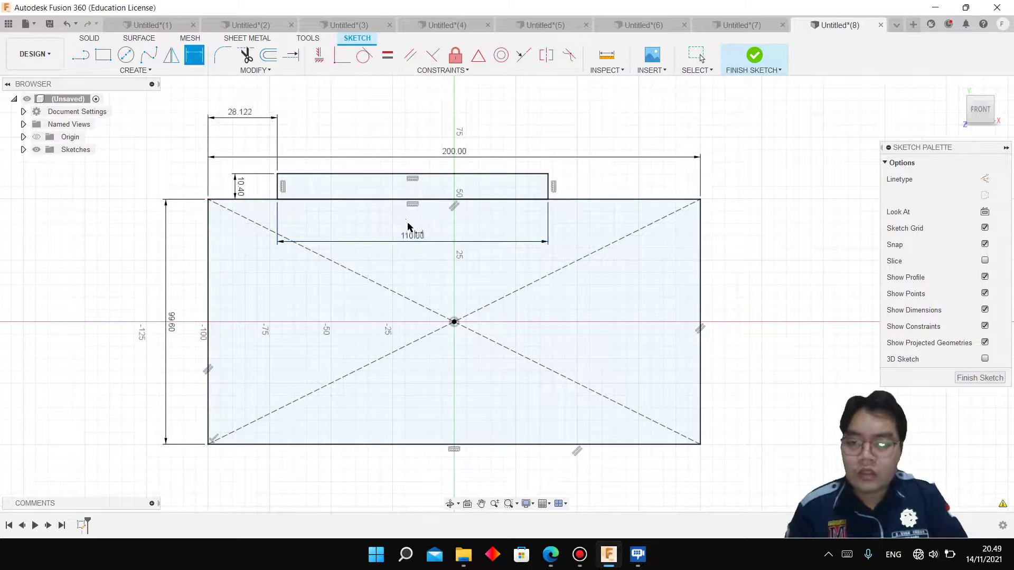
left_click(413, 238)
type("160")
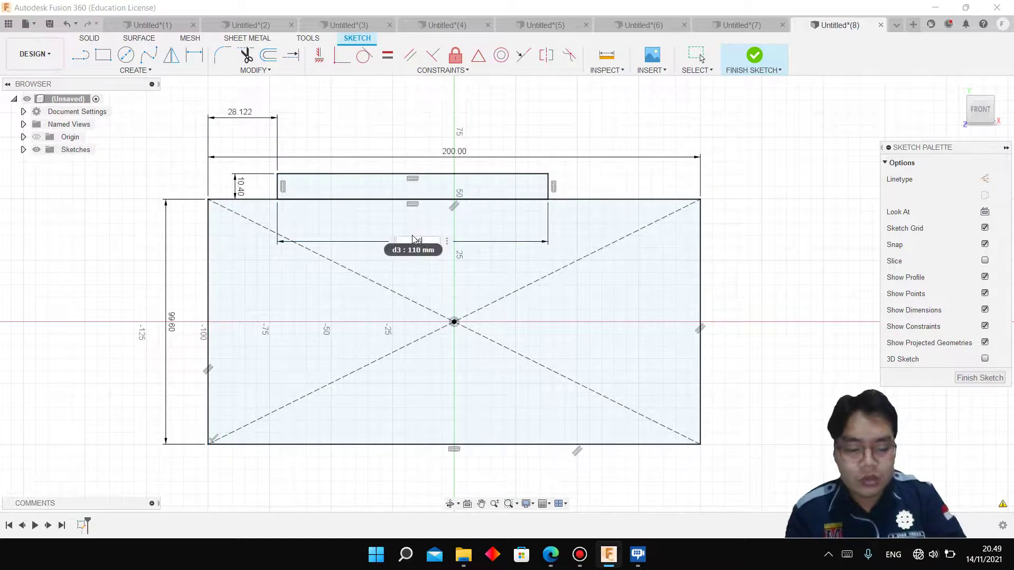
key("Return")
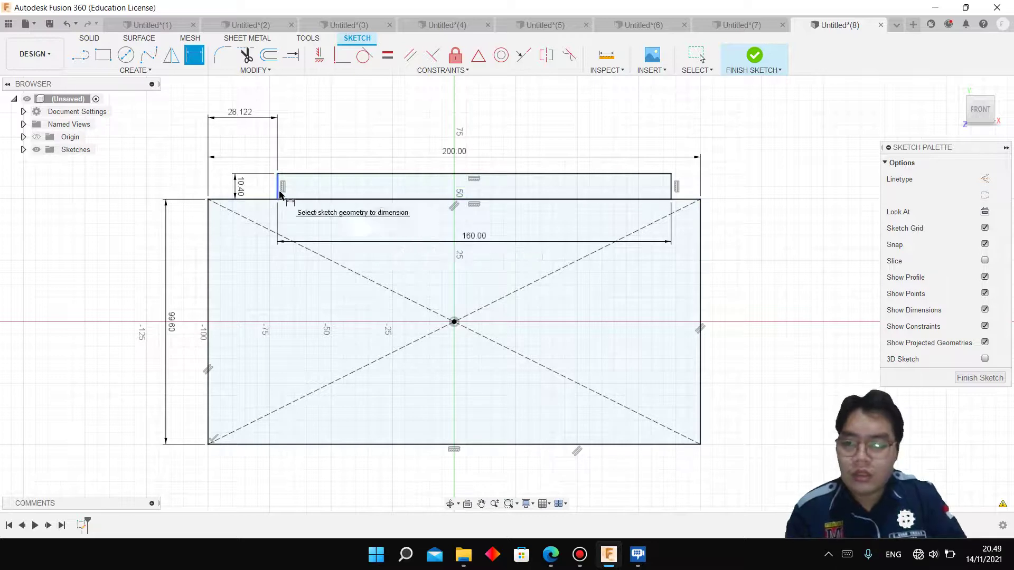
Set the rail's left end 20 mm in from the base's left edge.
left_click(208, 226)
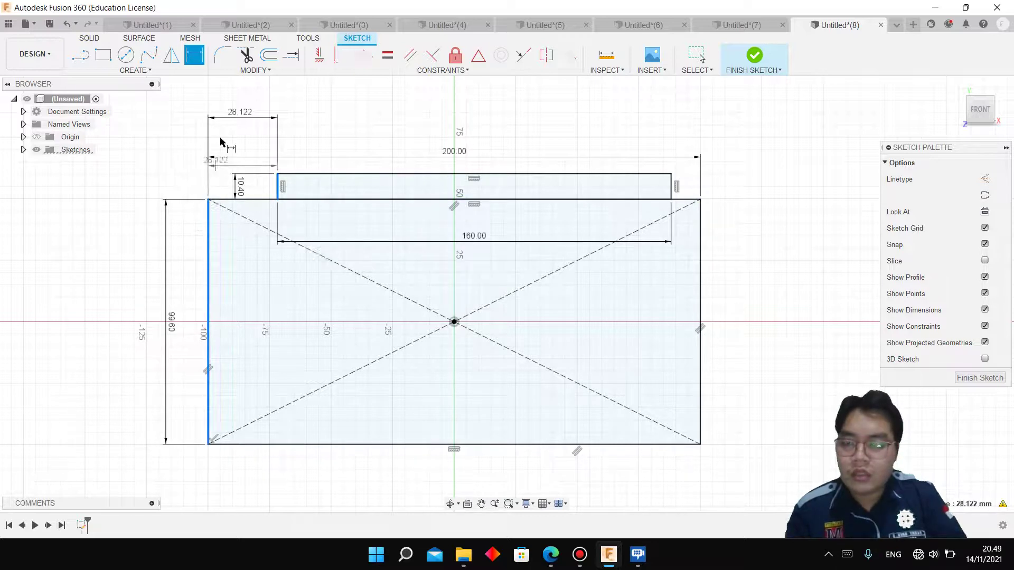
left_click(236, 104)
key("Return")
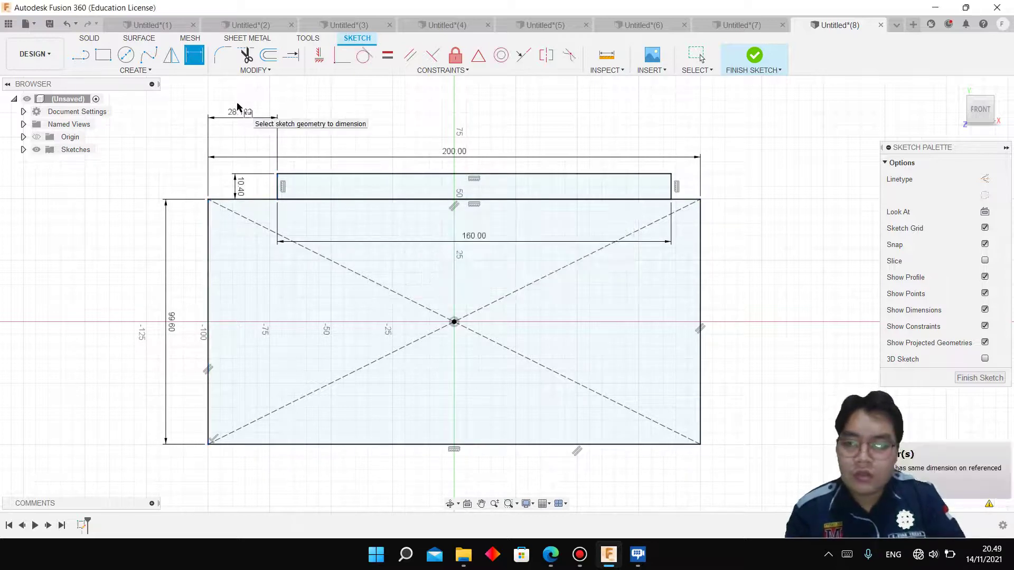
double_click(237, 110)
type("20")
key("Return")
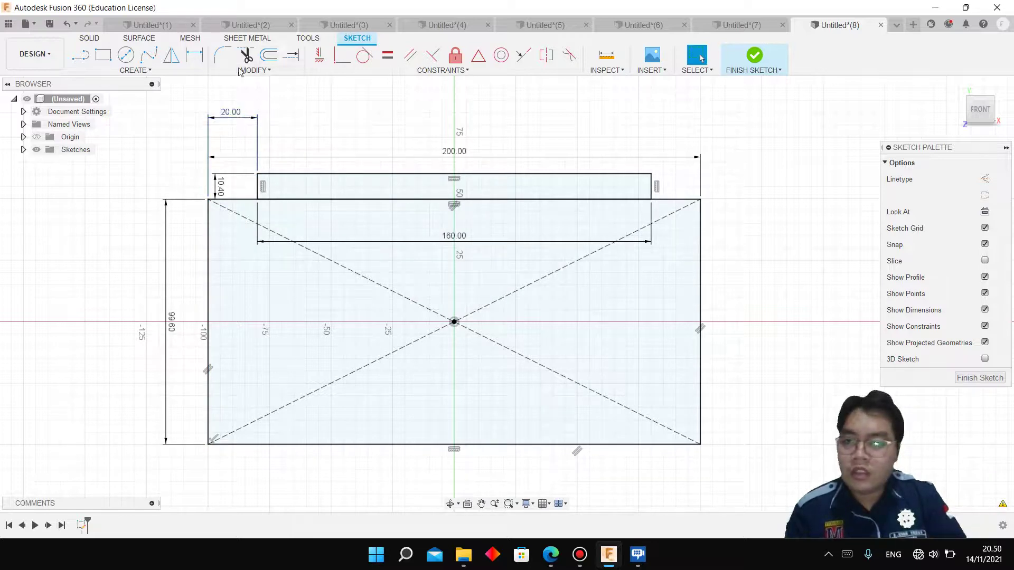
Fillet the base's top-left corner with a 20 mm radius.
left_click(222, 54)
left_click(208, 223)
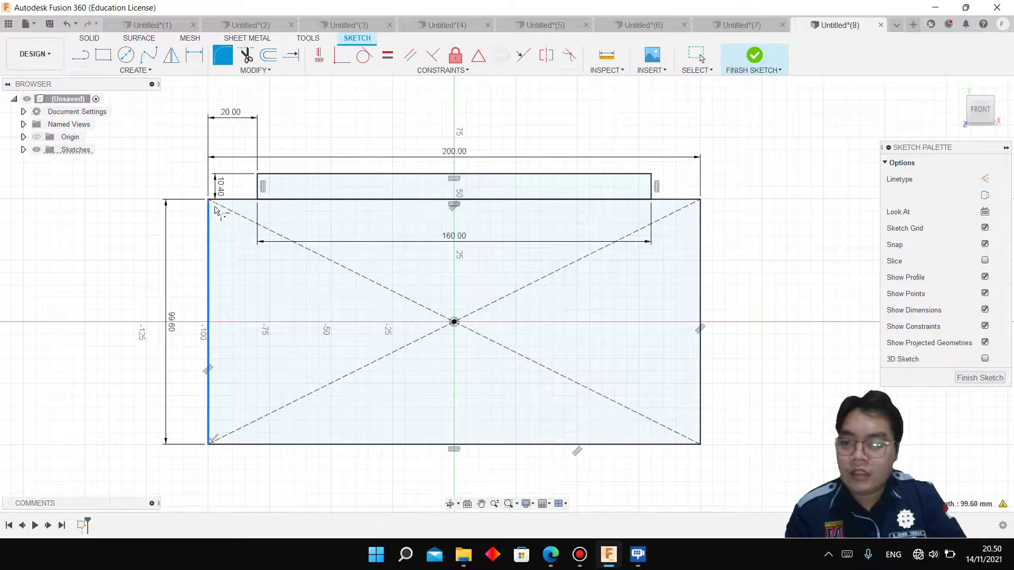
left_click(225, 200)
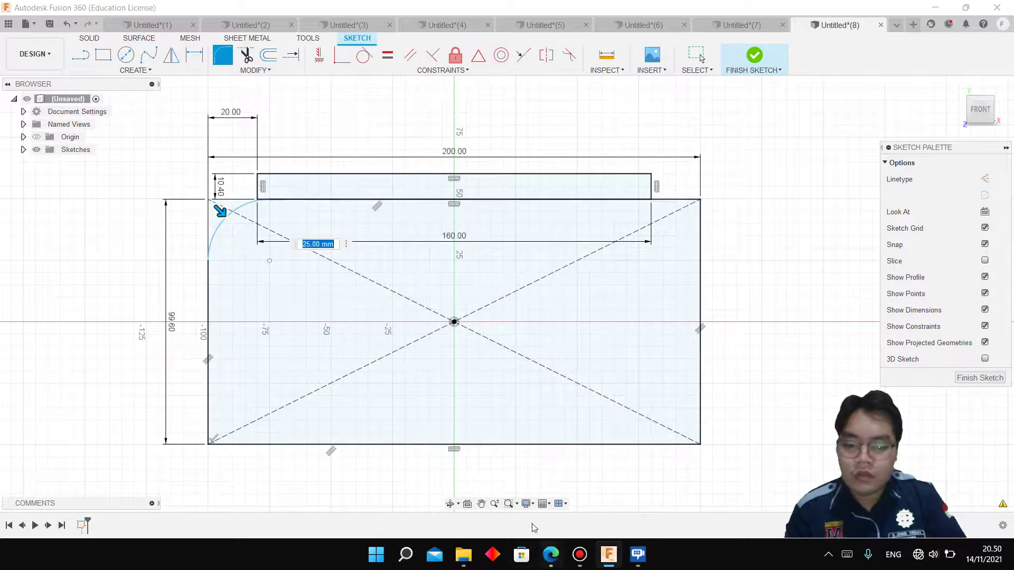
left_click(552, 556)
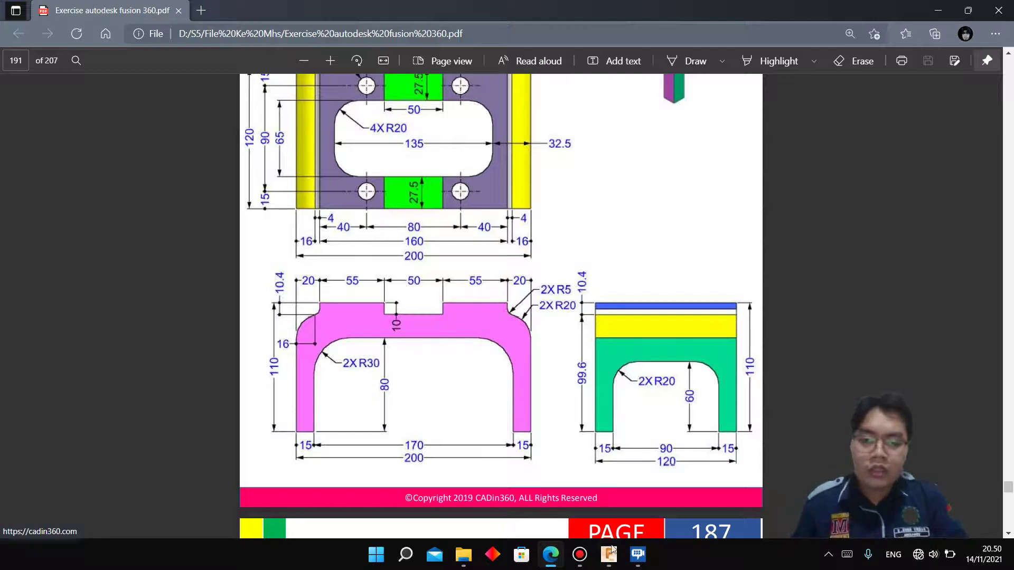
left_click(609, 554)
type("20")
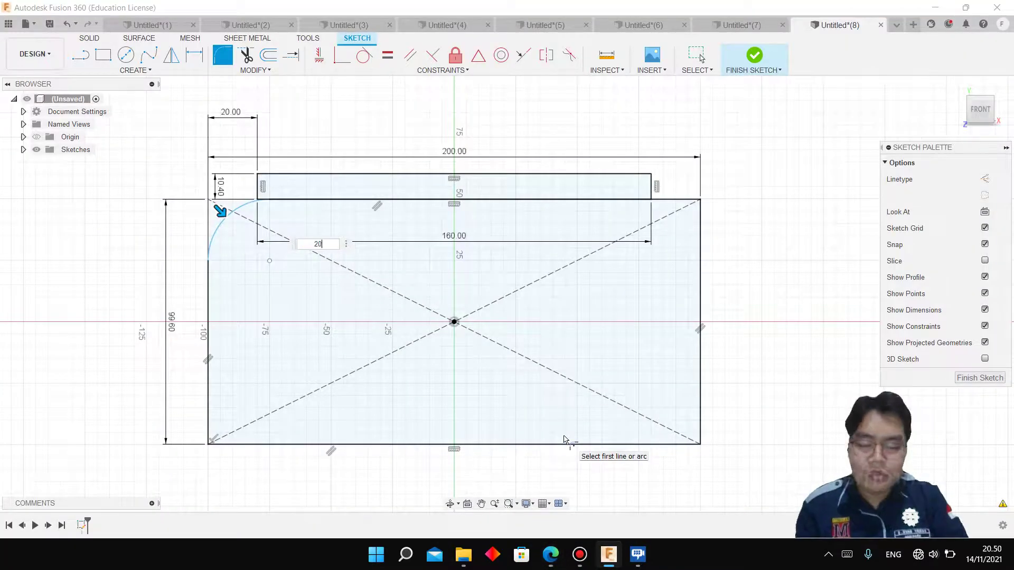
scroll(285, 206, "up", 1)
scroll(280, 206, "up", 3)
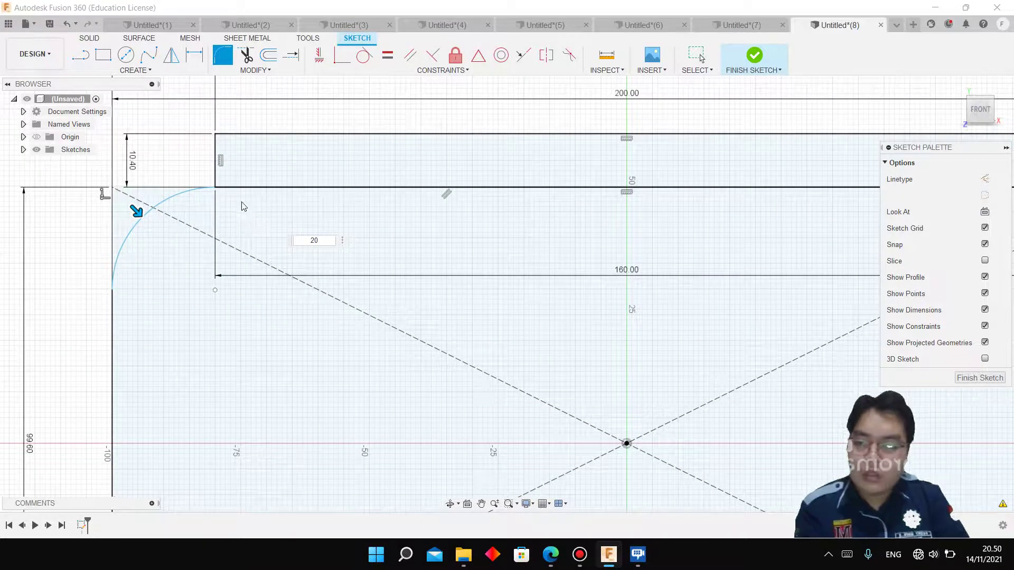
key("Return")
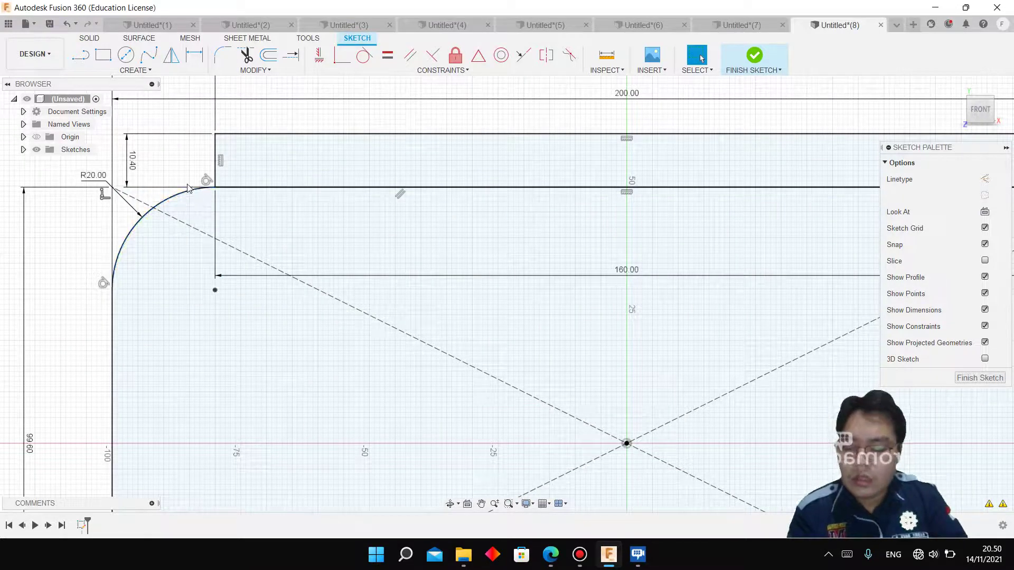
Blend the rail's left edge into the corner arc with a 5 mm fillet.
key("f")
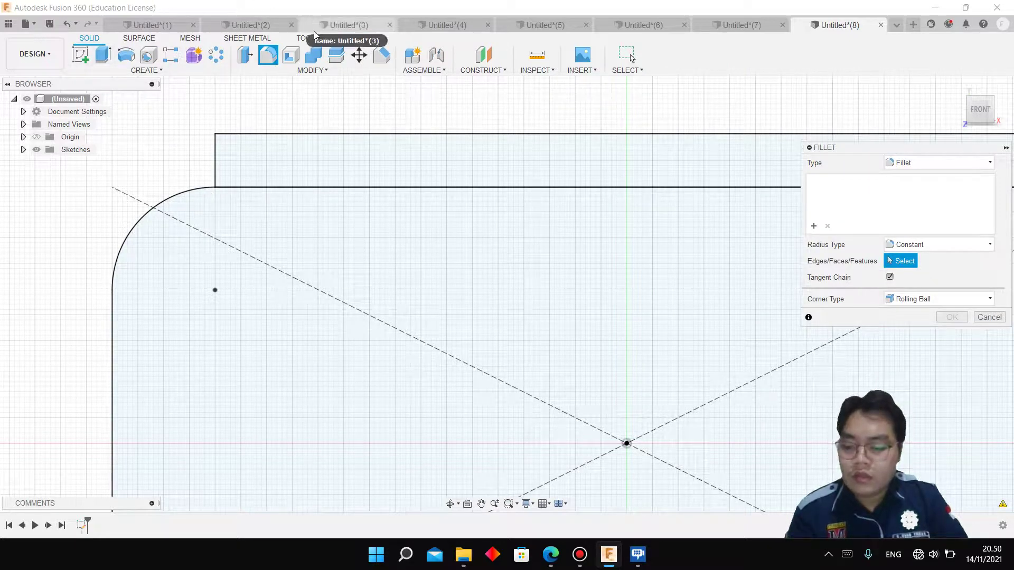
key("Escape")
key("ctrl+z")
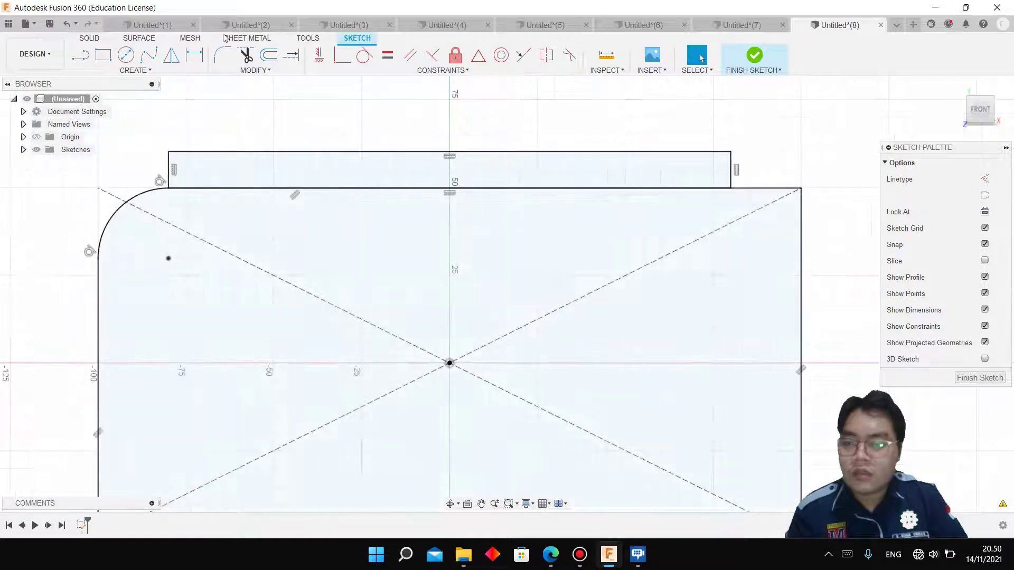
left_click(222, 55)
left_click(168, 179)
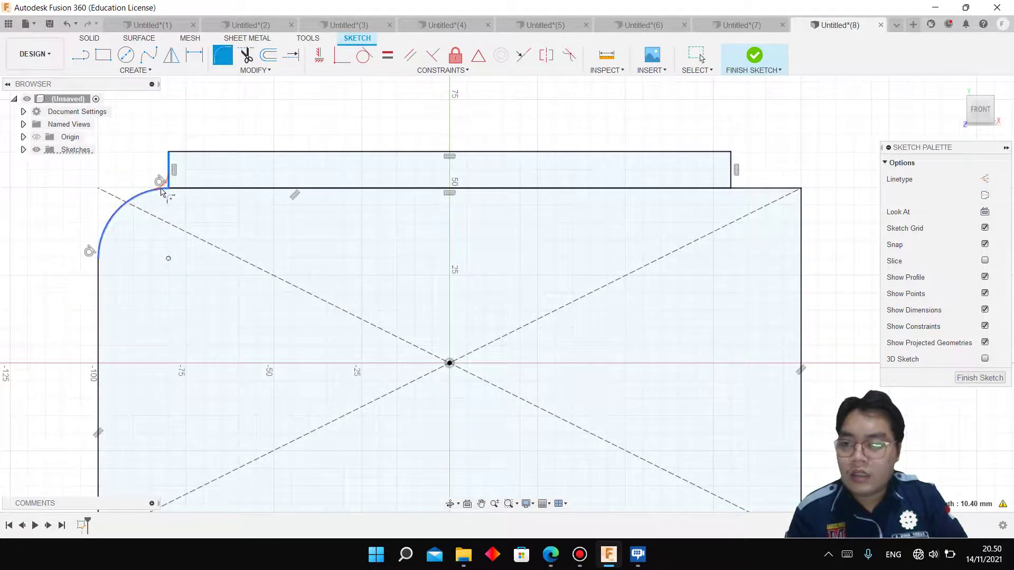
left_click(163, 191)
type("5")
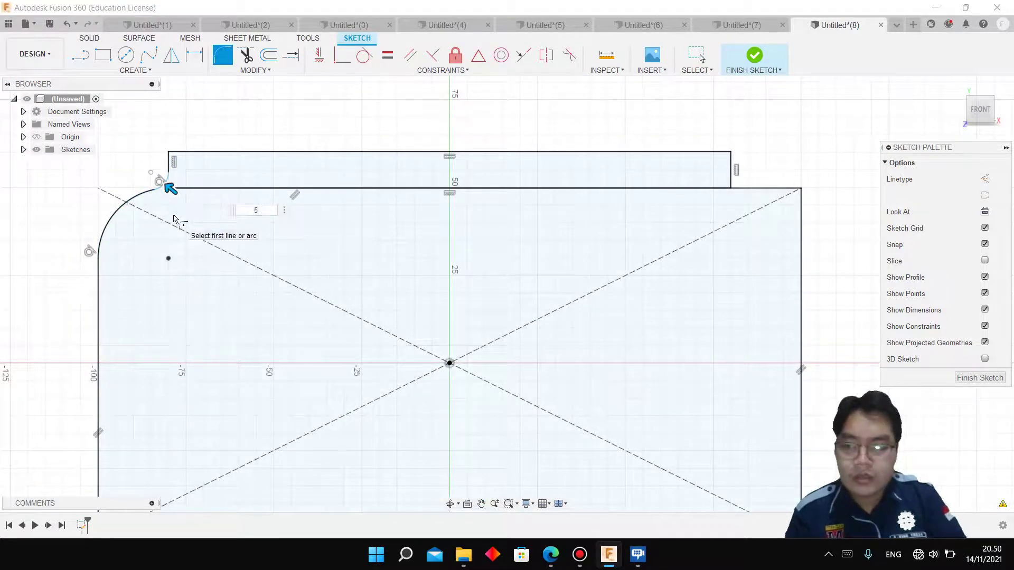
key("Return")
left_click(110, 232)
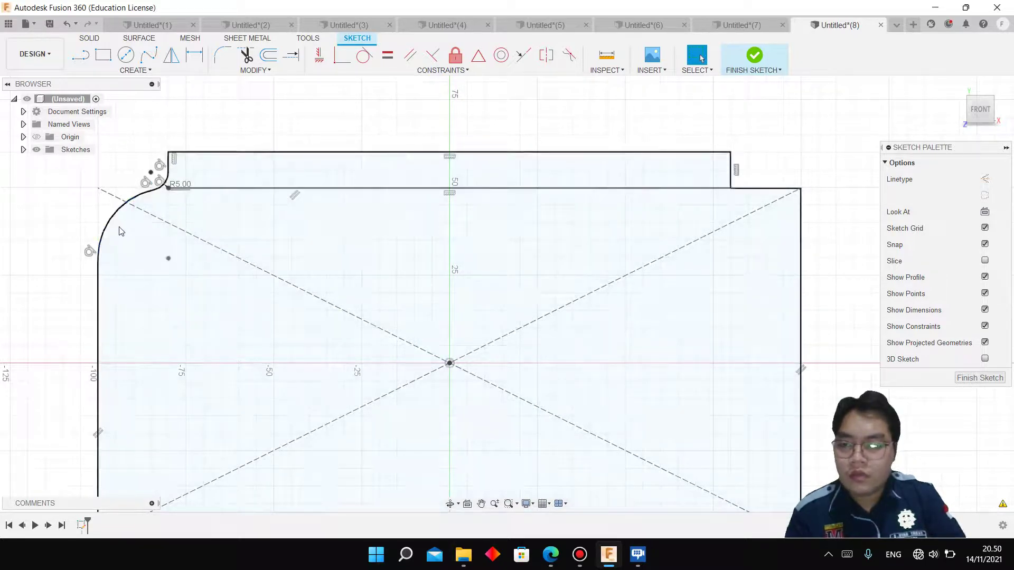
left_click(147, 190)
Discard a driven height dimension and undo the corner fillets.
key("d")
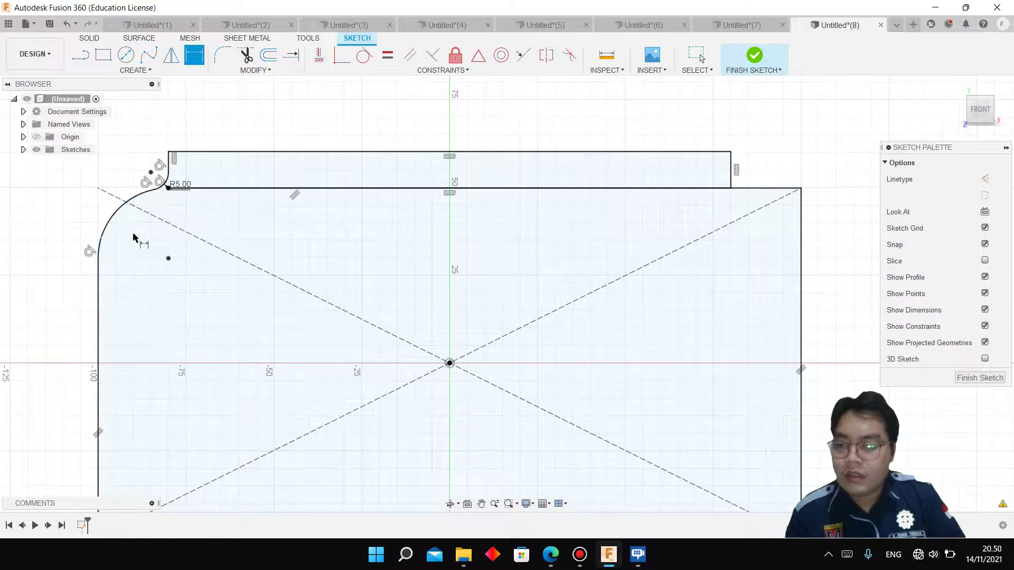
scroll(129, 291, "down", 1)
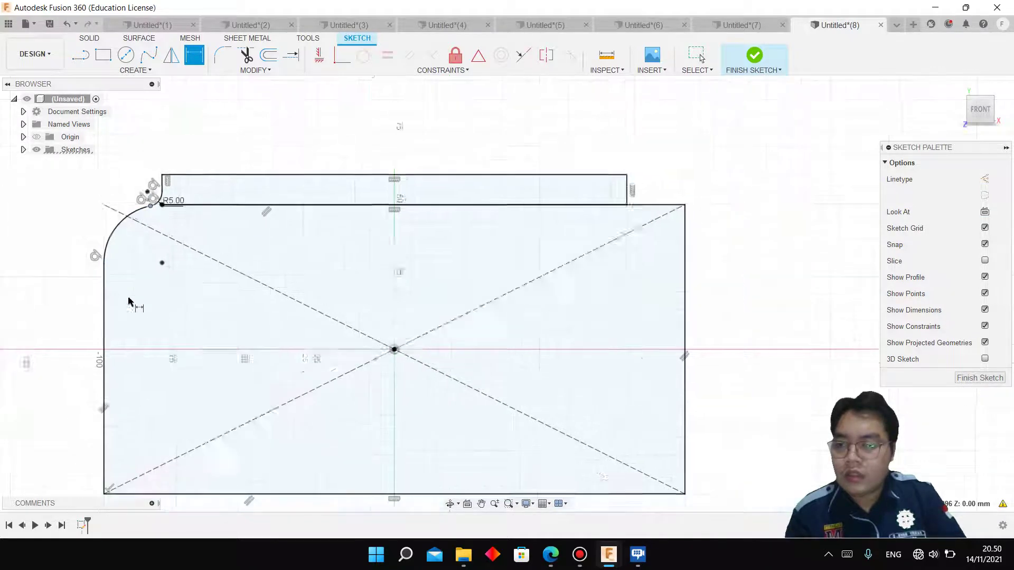
left_click(136, 396)
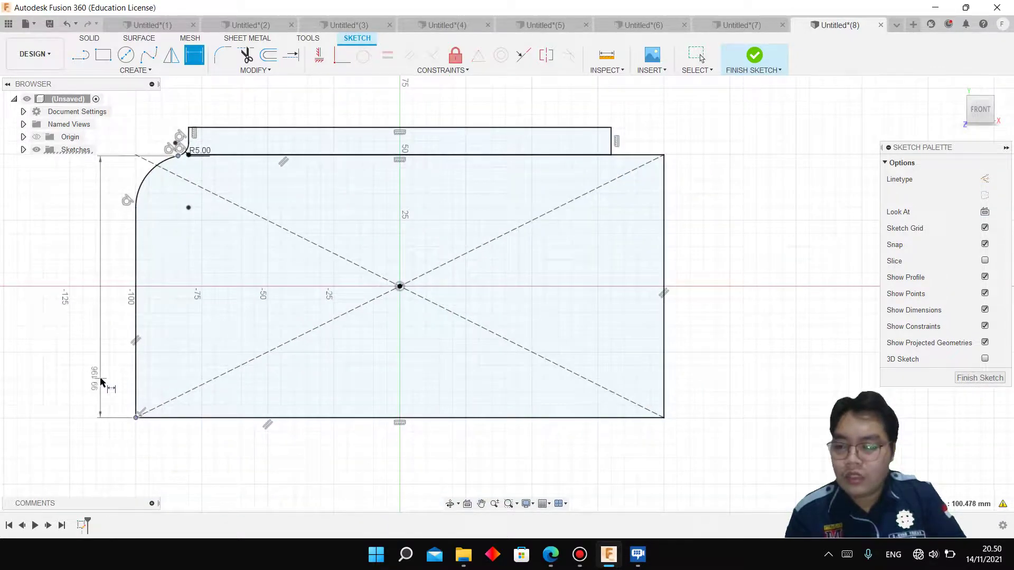
left_click(102, 381)
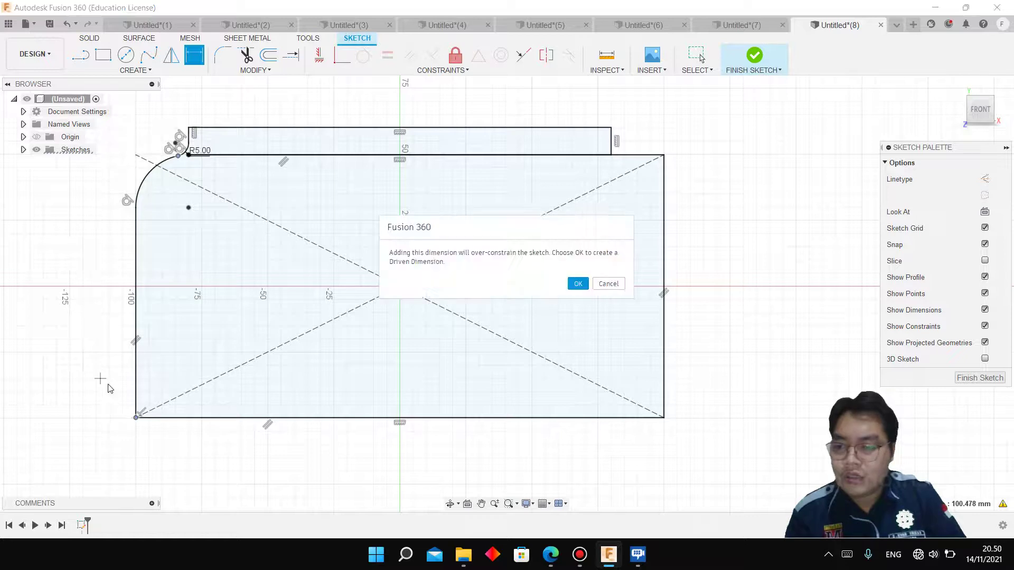
left_click(577, 284)
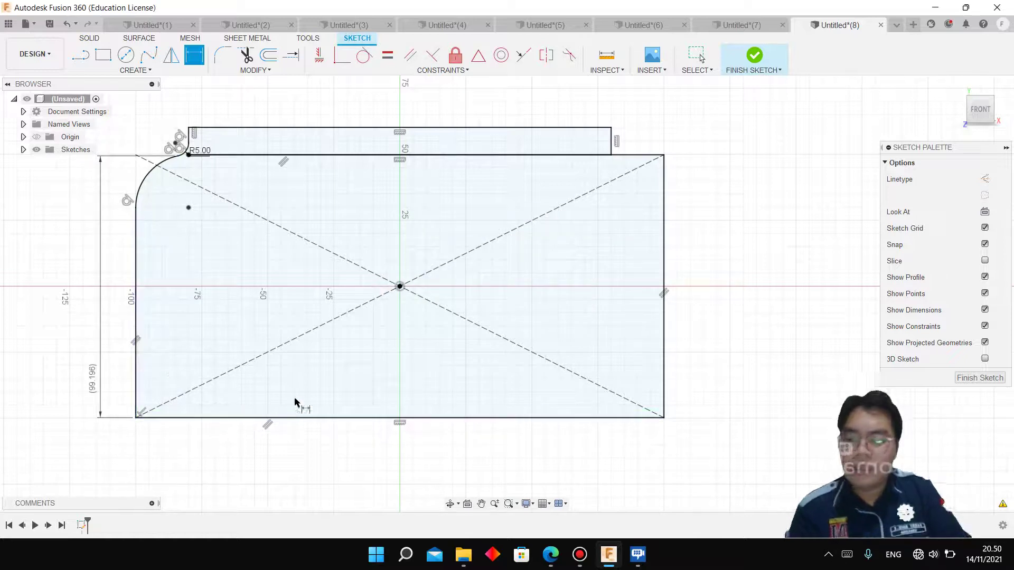
key("Escape")
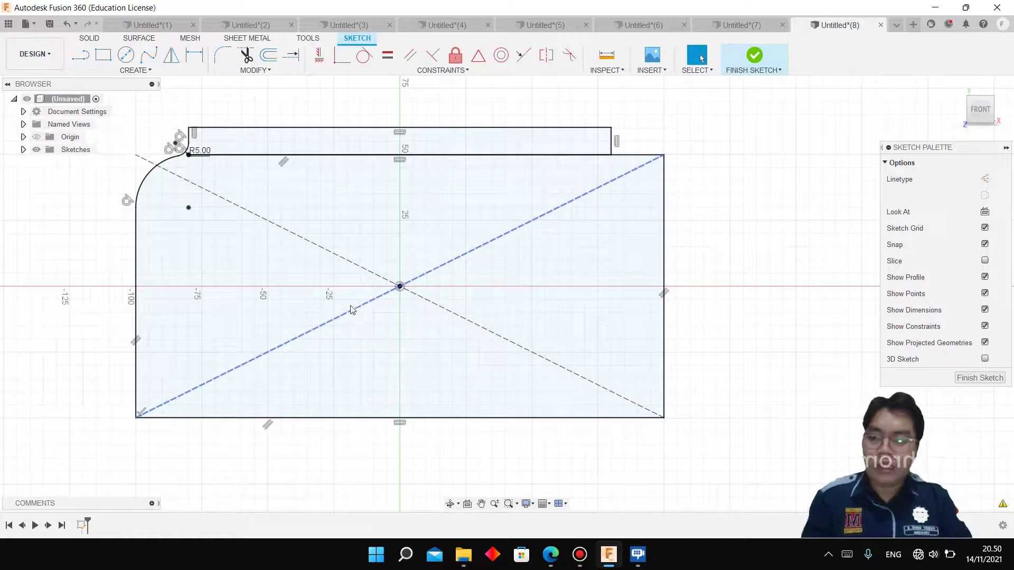
key("ctrl+z")
key("ctrl+z")
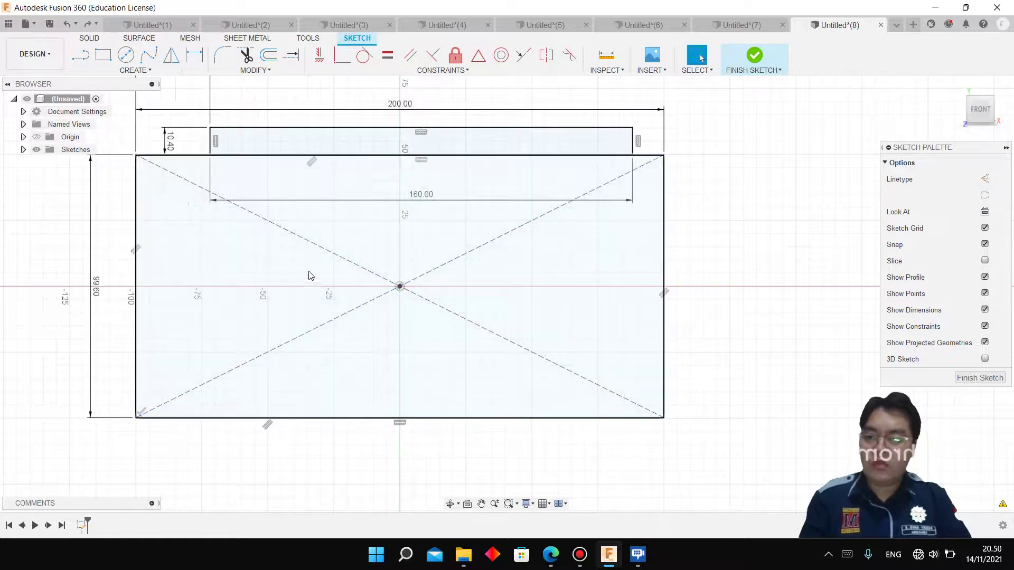
key("ctrl+z")
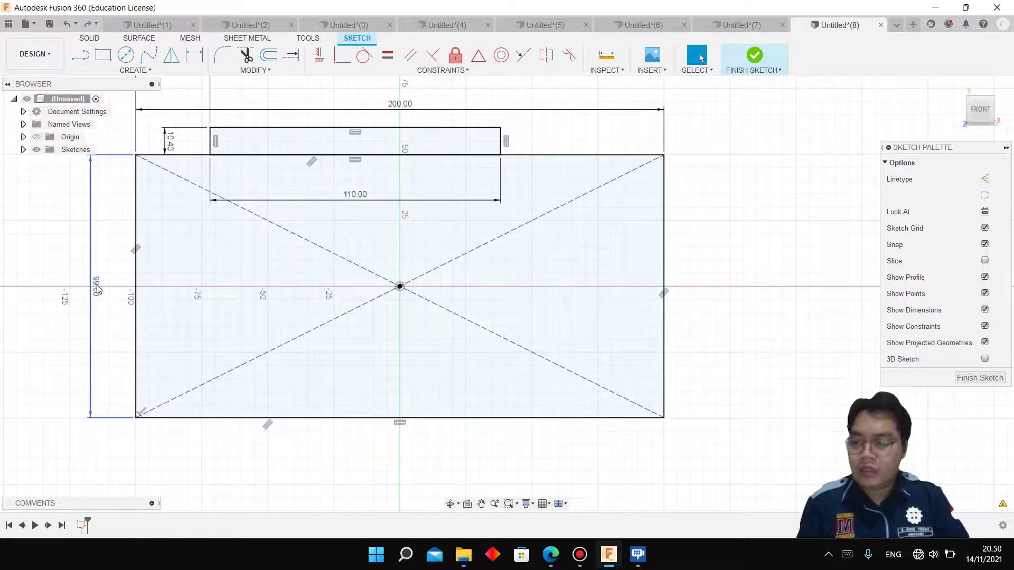
Set base height 100 mm, rail thickness 10 mm and rail width 160 mm.
double_click(96, 288)
type("100")
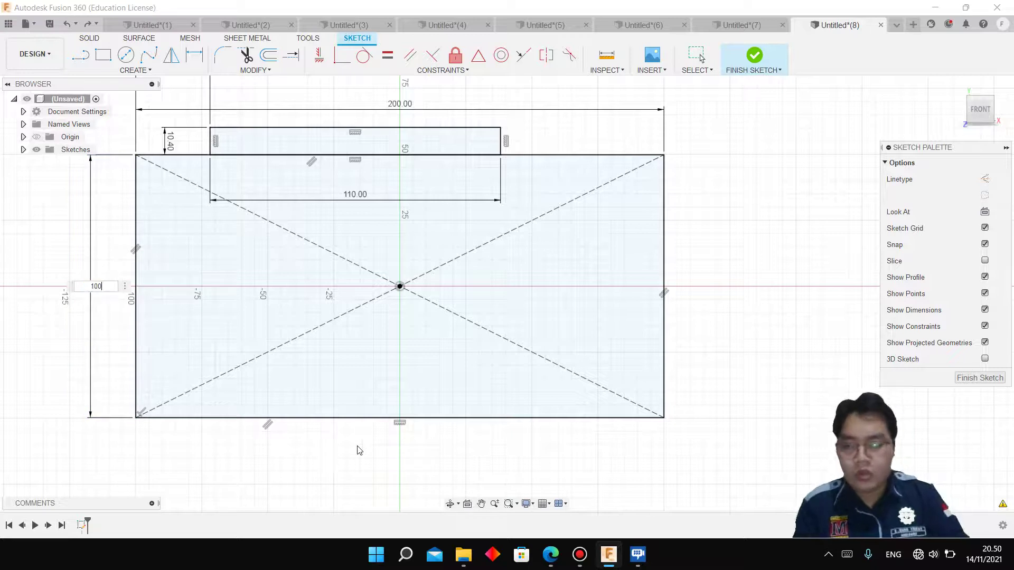
key("Return")
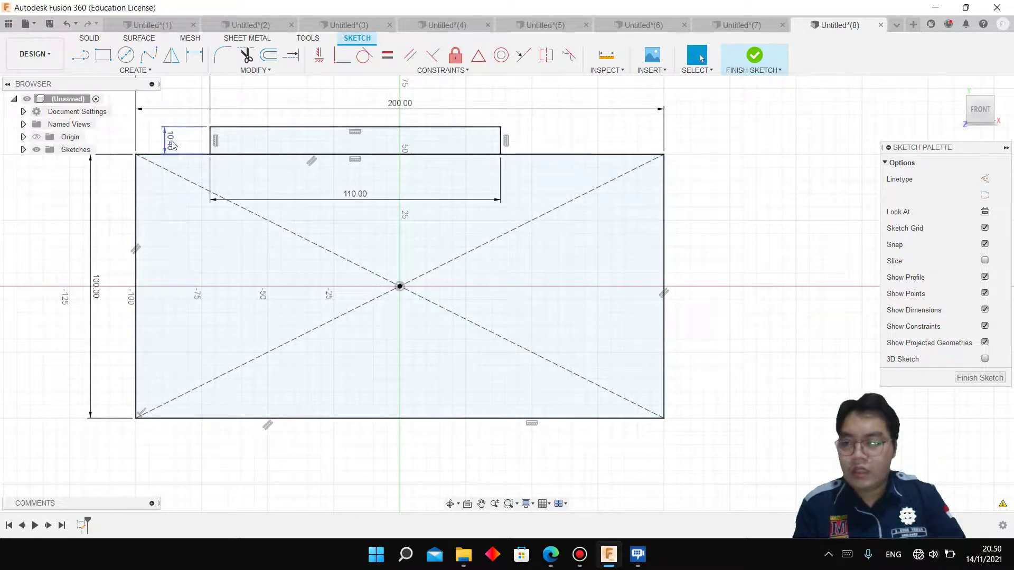
double_click(173, 141)
type("10")
key("Return")
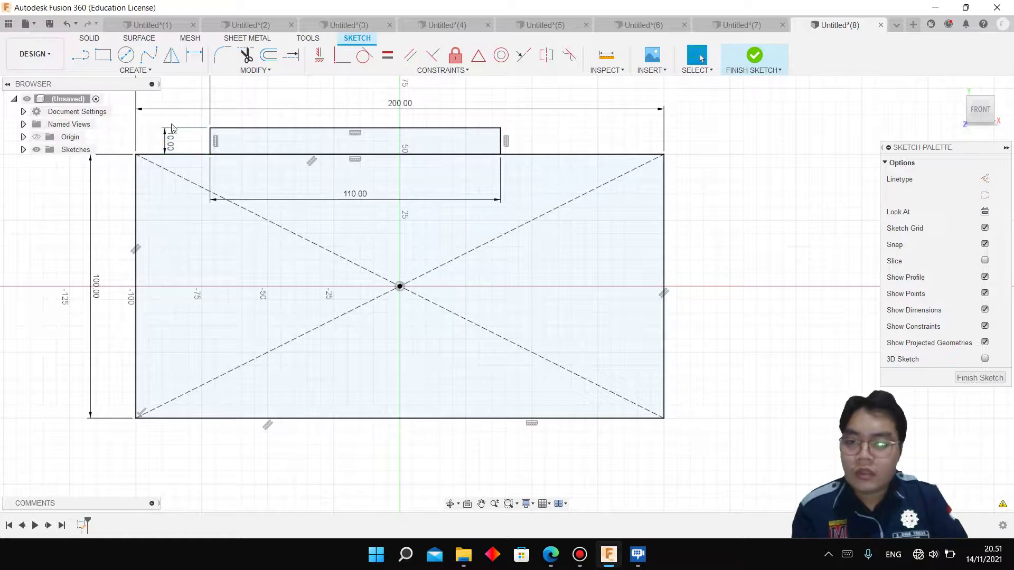
double_click(354, 194)
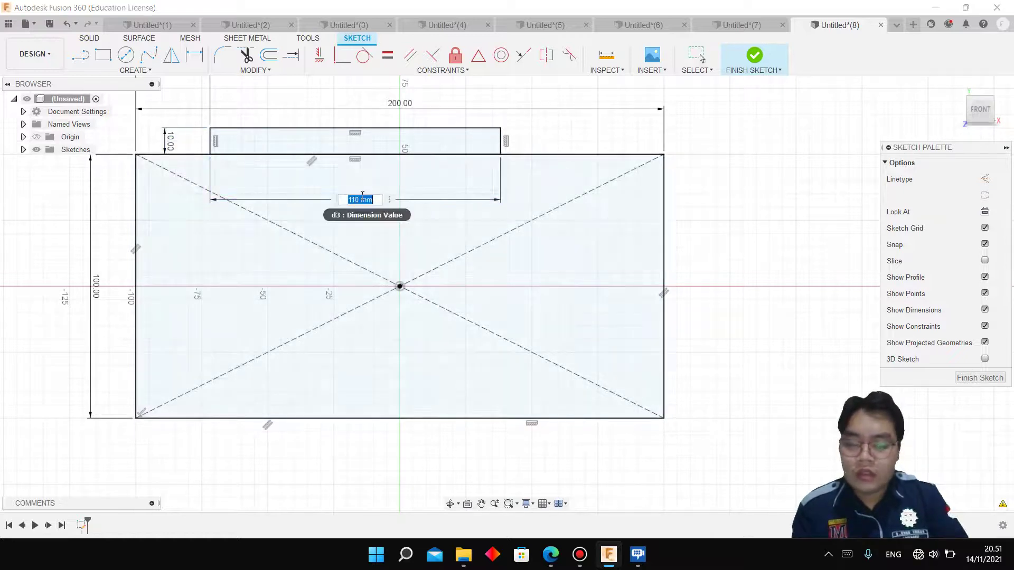
type("100")
key("Return")
Dimension the rail's left end 20 mm from the base's left edge.
key("d")
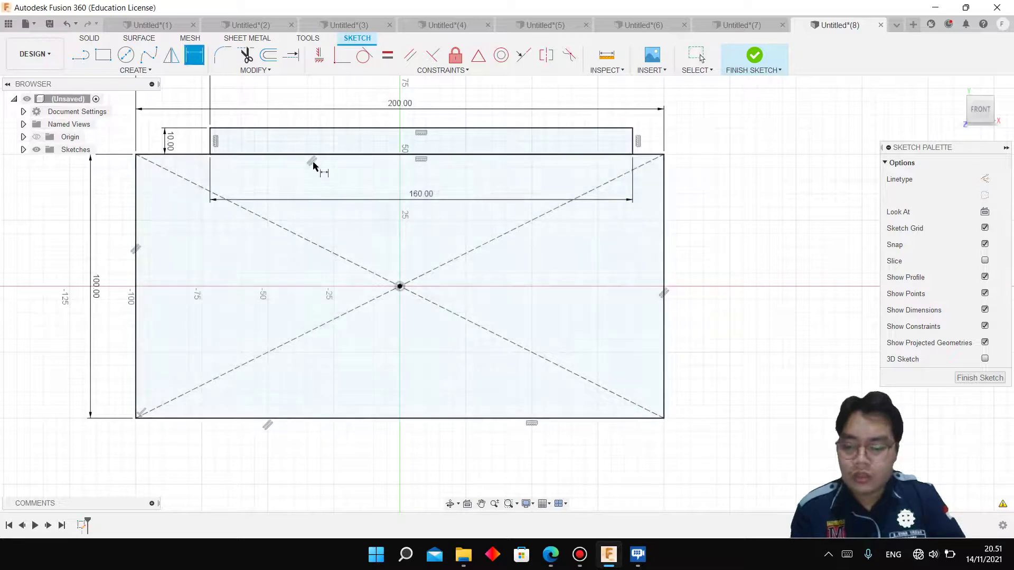
left_click(215, 140)
left_click(165, 211)
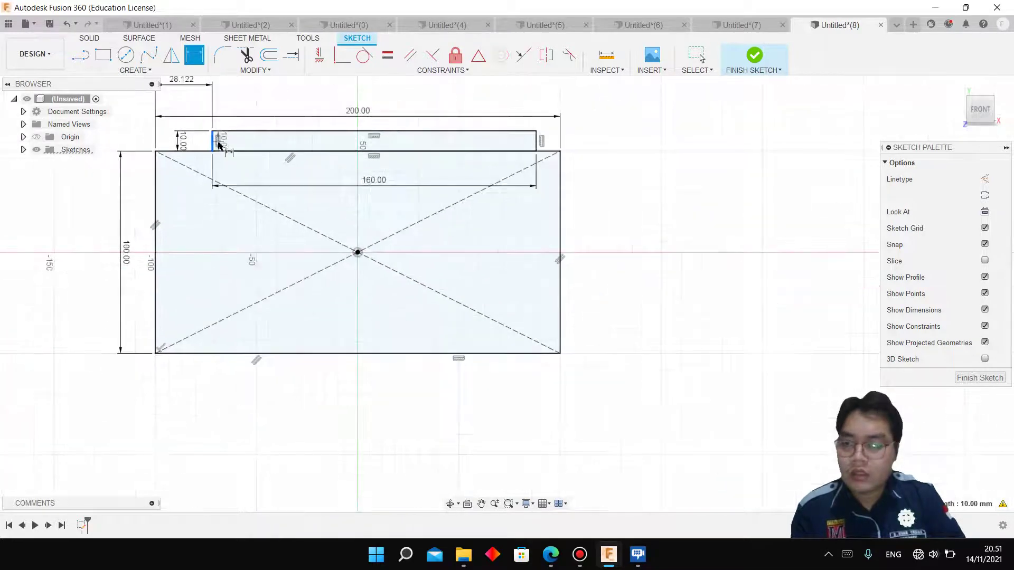
scroll(190, 161, "down", 2)
left_click(191, 141)
key("Return")
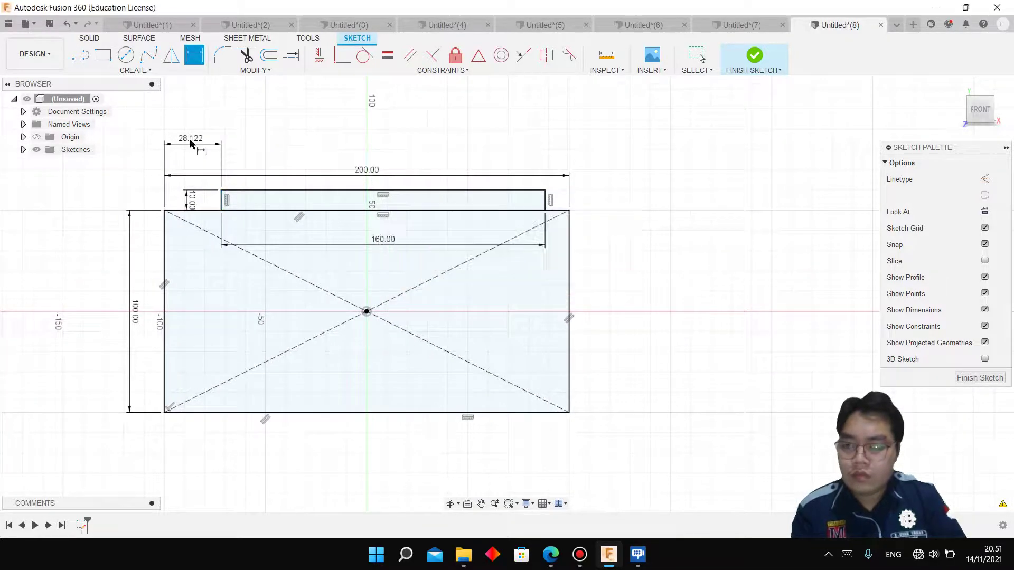
key("Escape")
double_click(191, 140)
type("20")
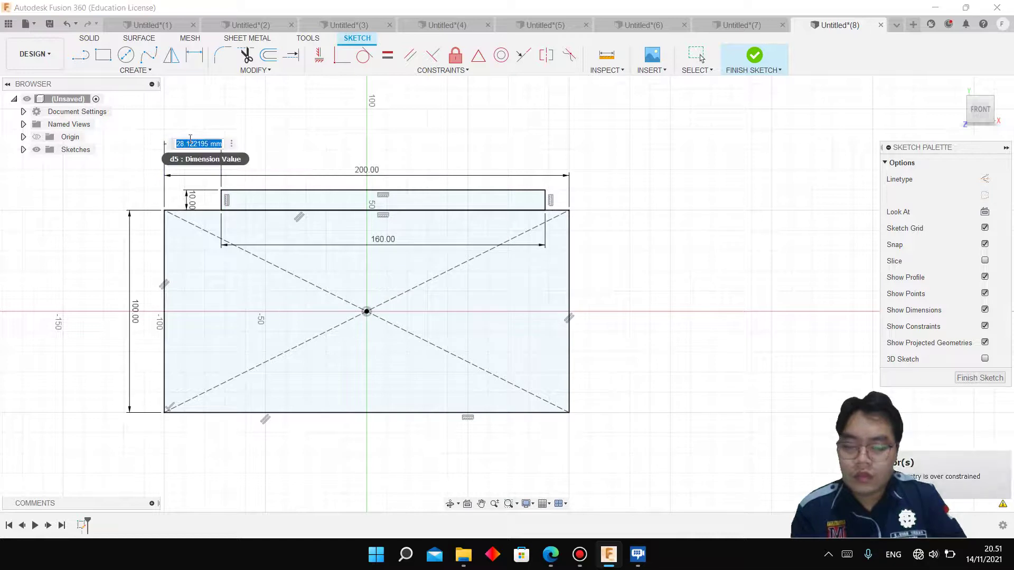
key("Return")
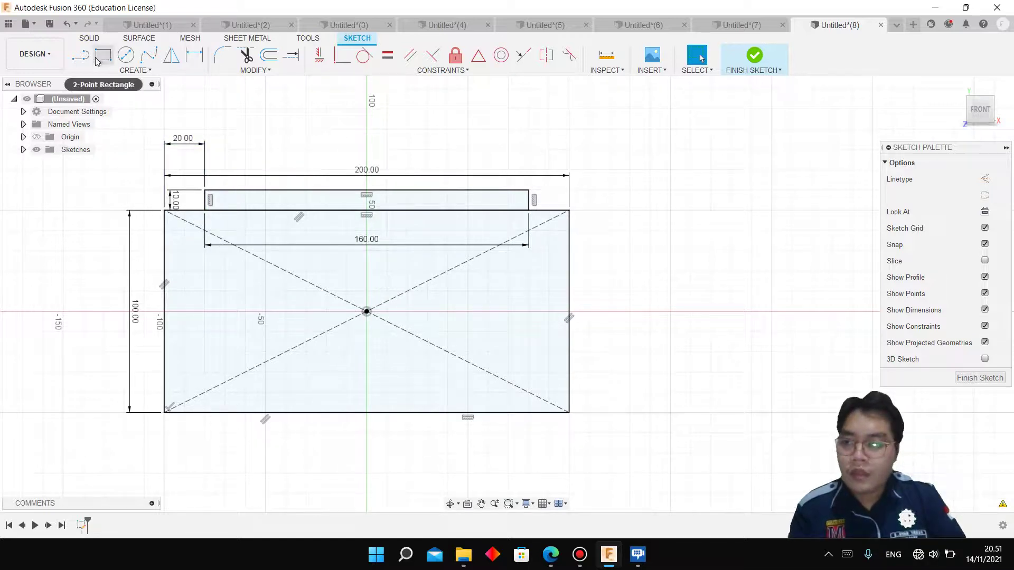
Fillet the base's top-left corner at R20 and the corner beside the rail at R5.
left_click(217, 57)
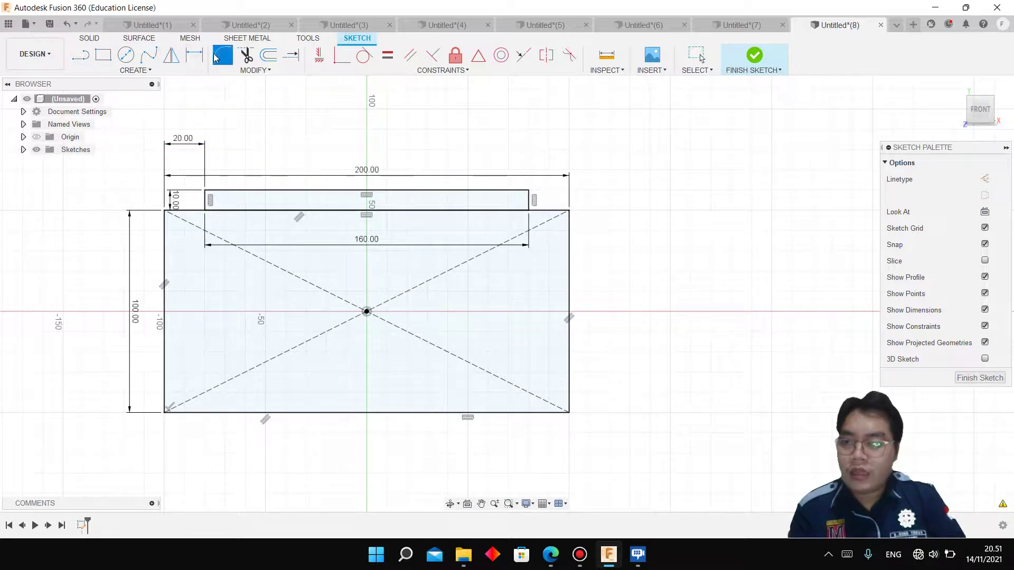
left_click(181, 213)
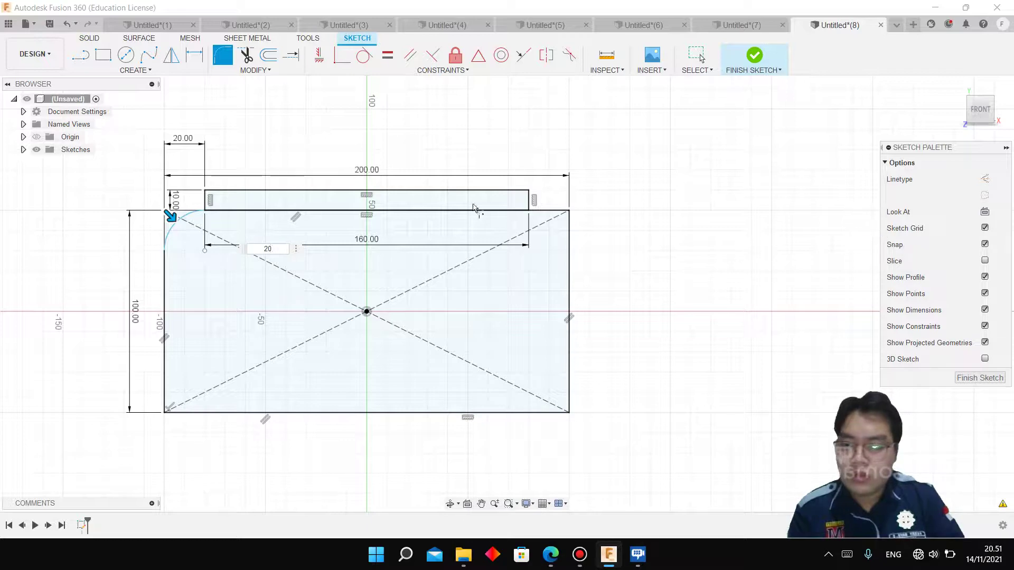
key("Return")
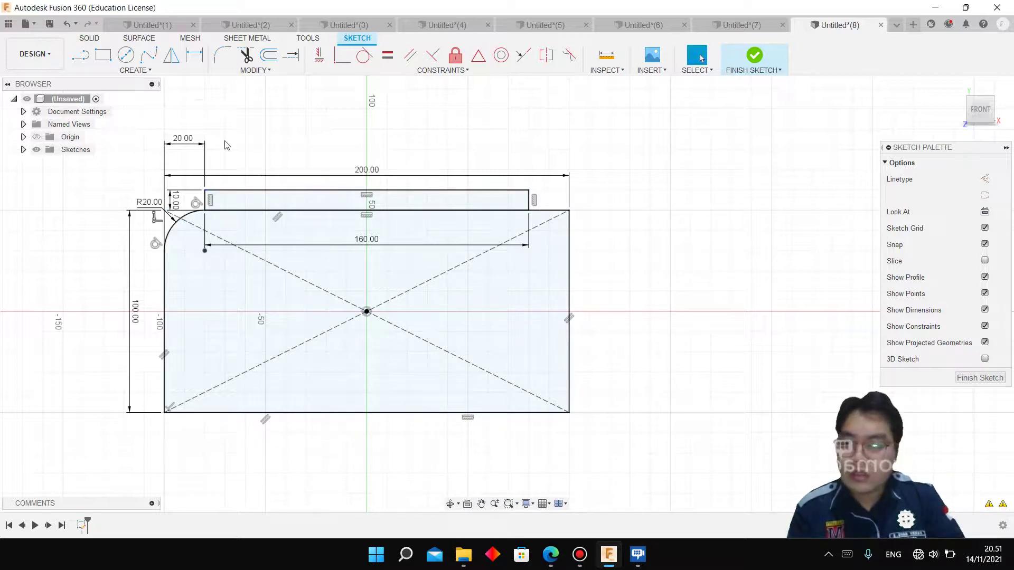
right_click(227, 146)
left_click(227, 104)
scroll(196, 193, "up", 3)
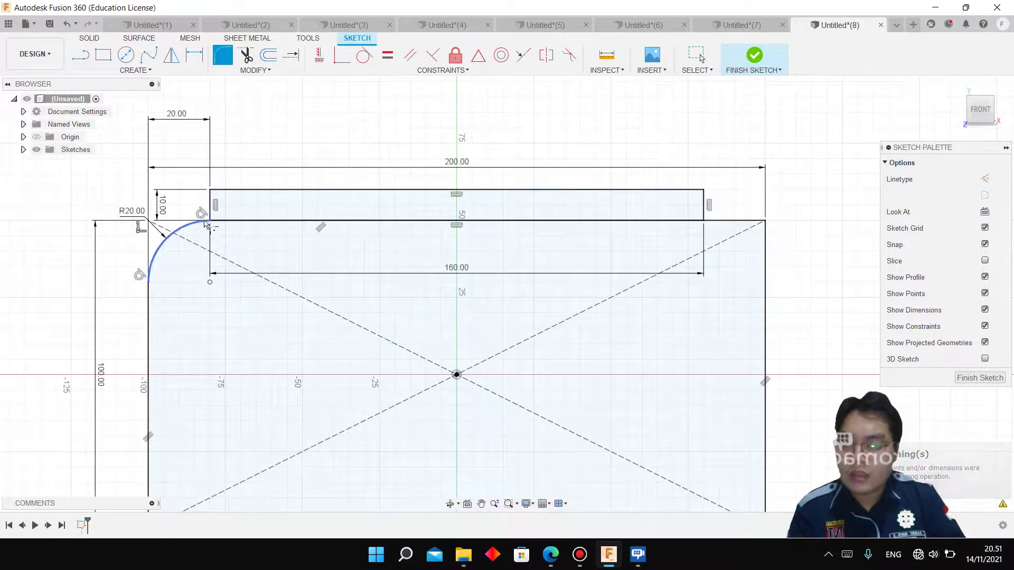
left_click(209, 218)
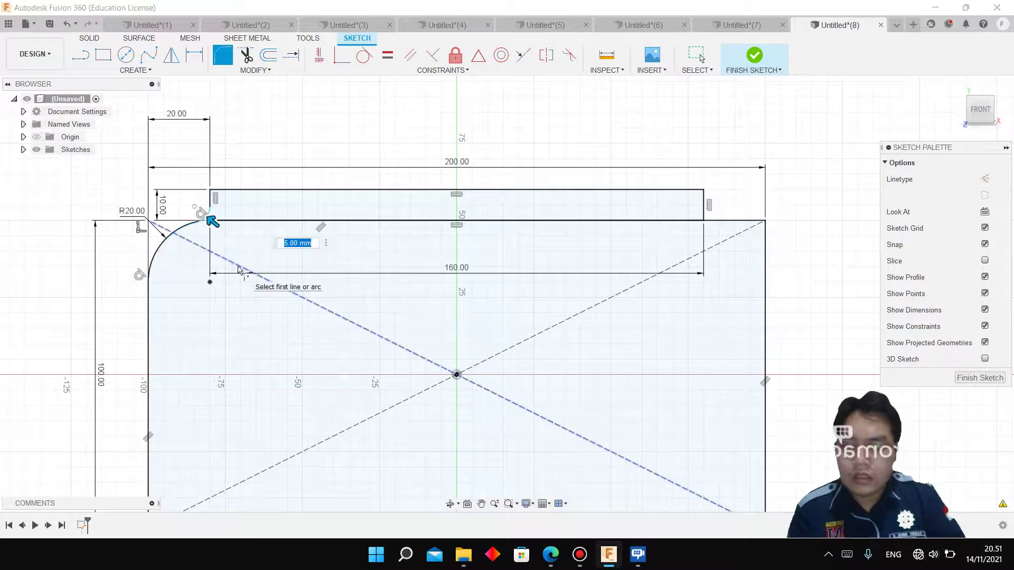
key("Return")
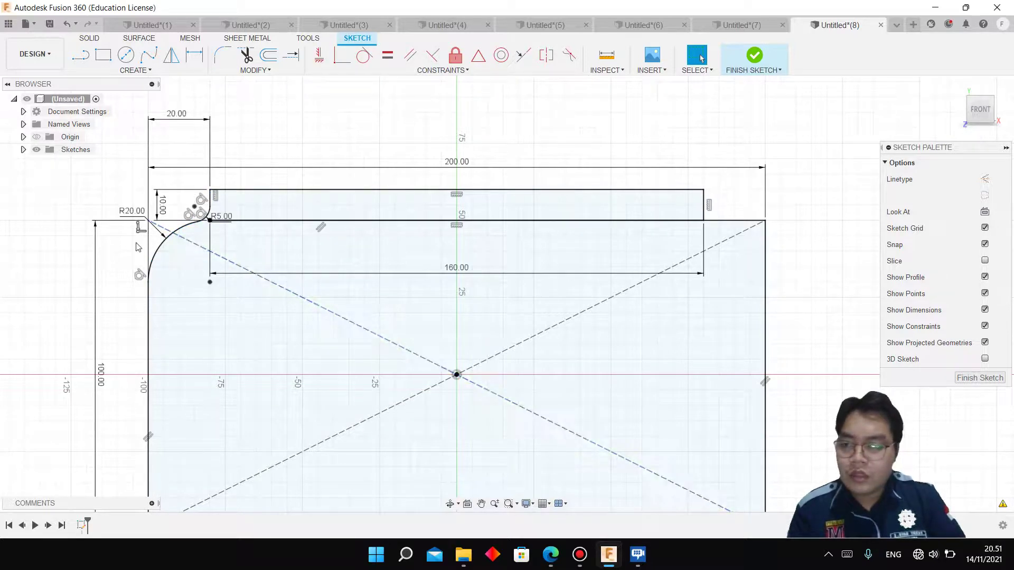
key("d")
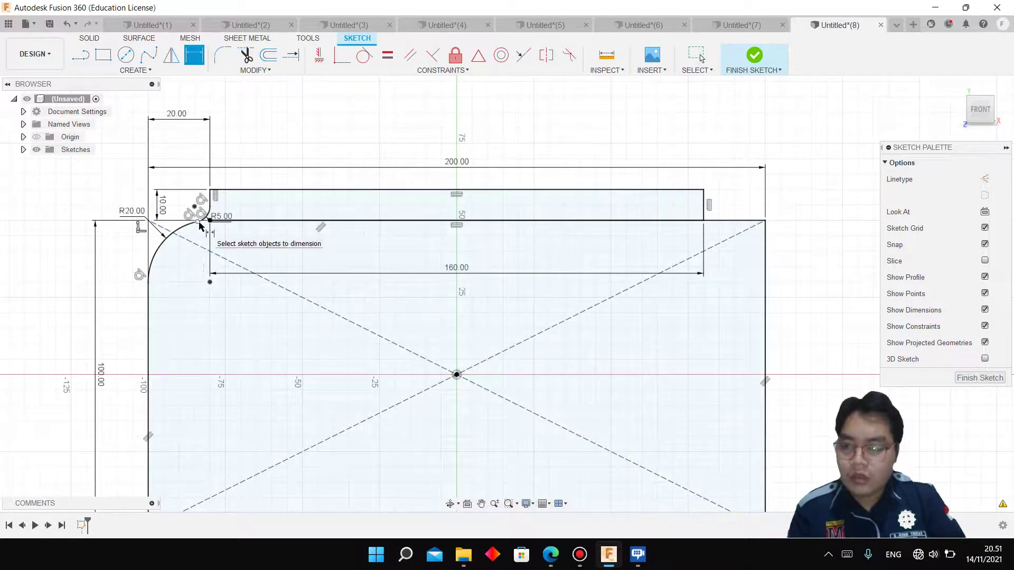
scroll(174, 317, "down", 3)
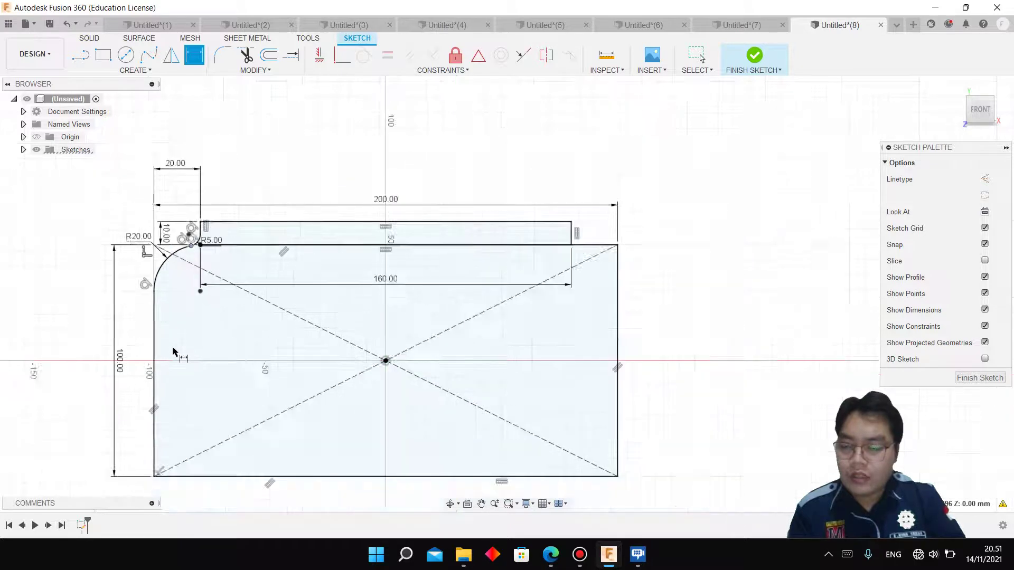
Add a driven height dimension, then undo back to the plain base rectangle.
left_click(154, 477)
left_click(98, 445)
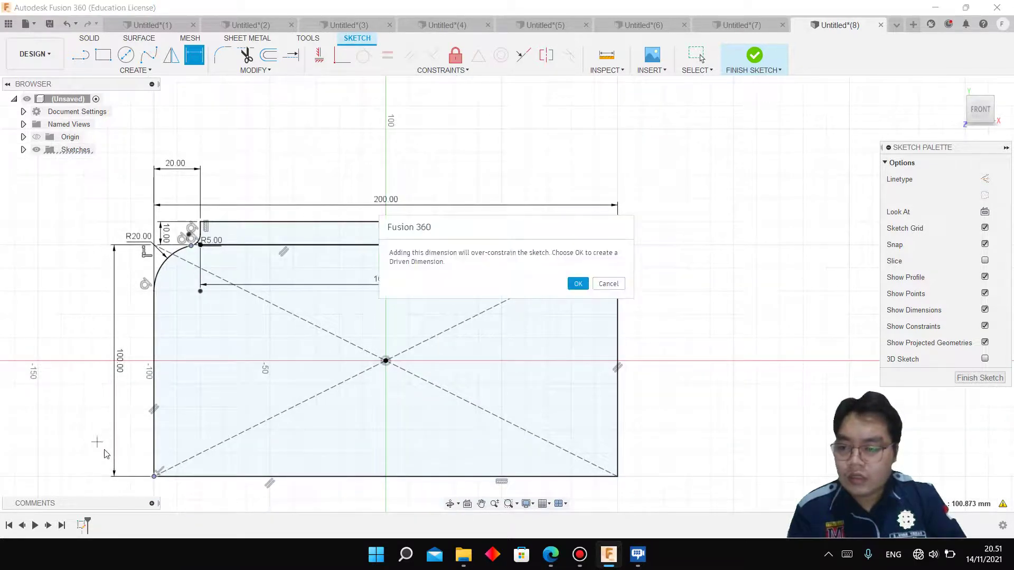
left_click(578, 284)
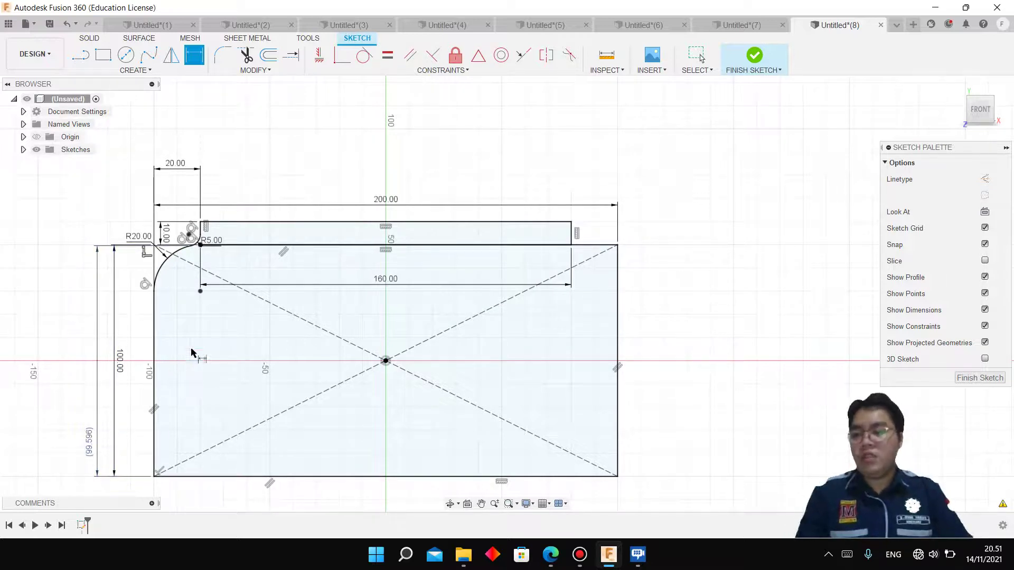
key("Escape")
key("ctrl+z")
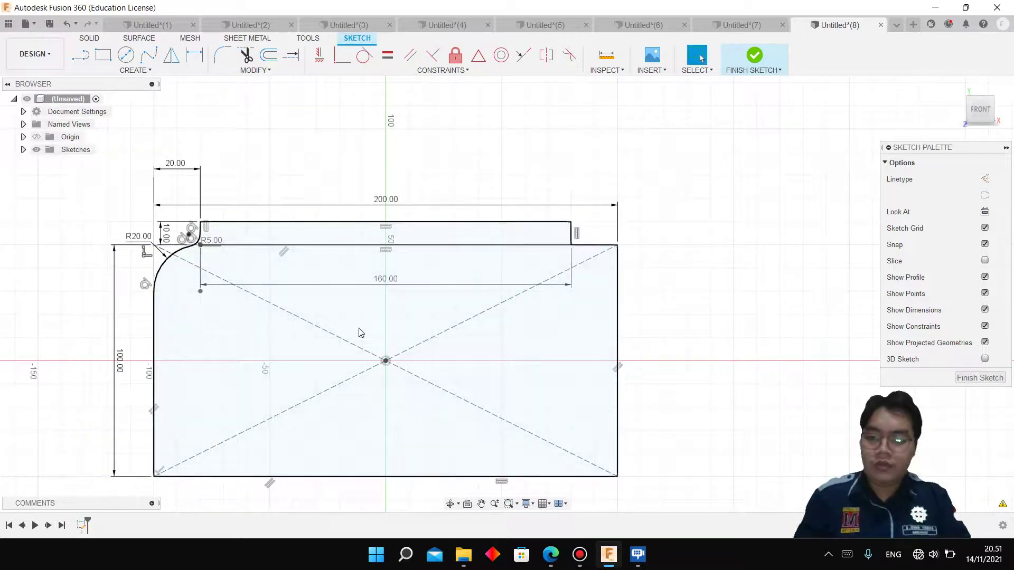
key("ctrl+z")
key("ctrl+z")
key("ctrl+z")
key("ctrl+z")
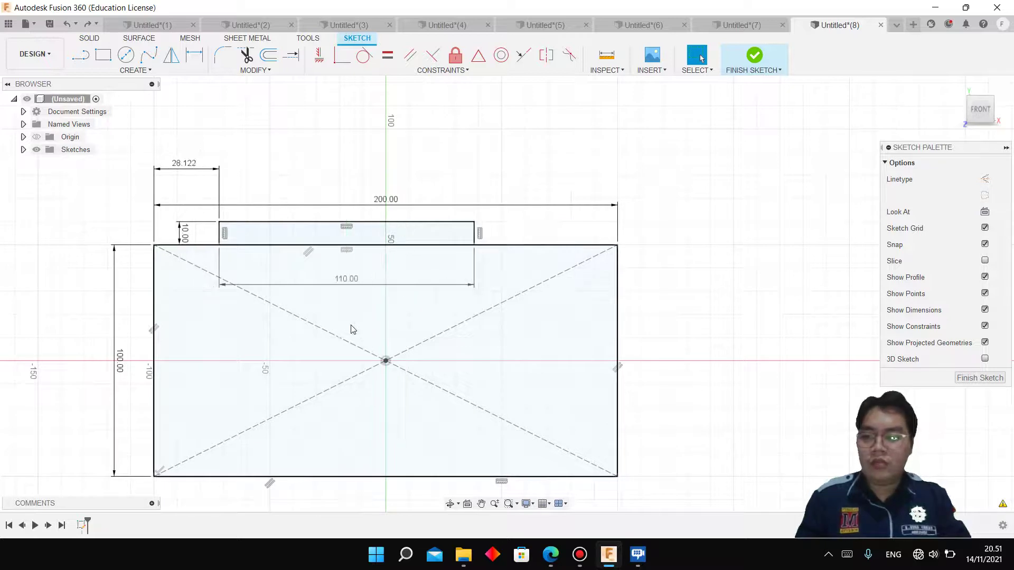
key("ctrl+z")
key("ctrl+z")
key("ctrl+z")
key("ctrl+z")
key("ctrl+z")
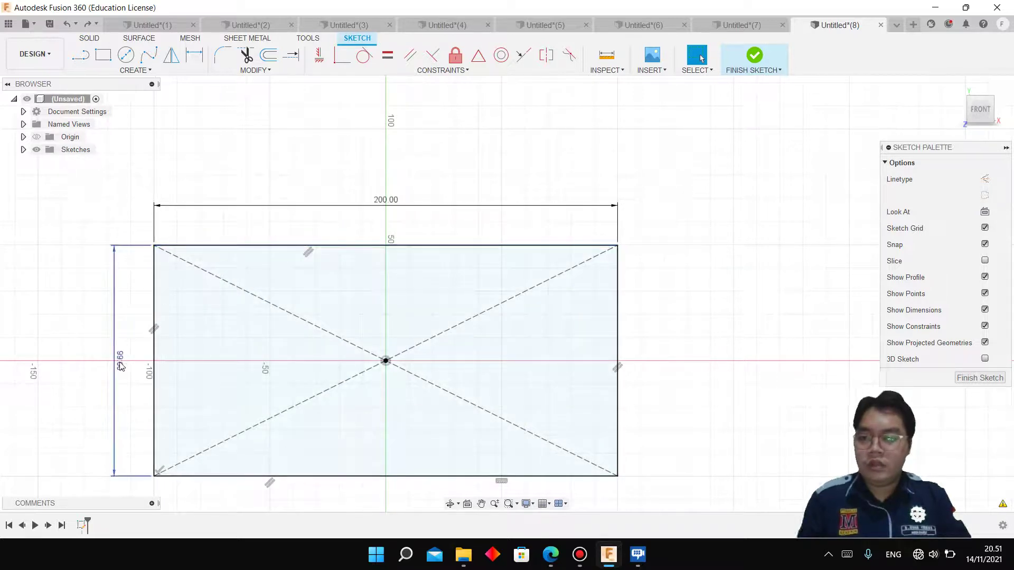
Set the rectangle's height dimension to 100 mm.
double_click(120, 361)
type("100")
key("Return")
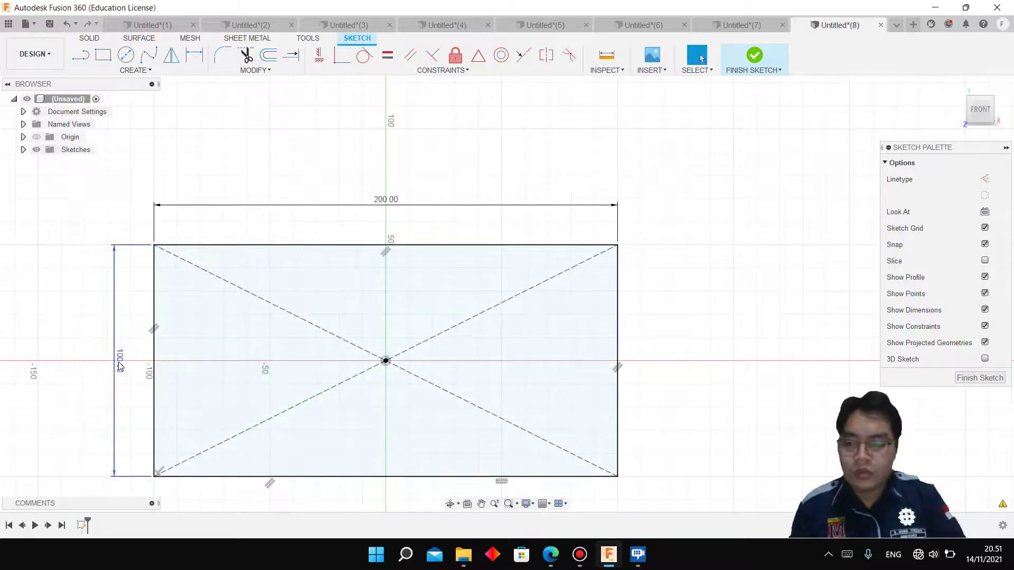
left_click(558, 549)
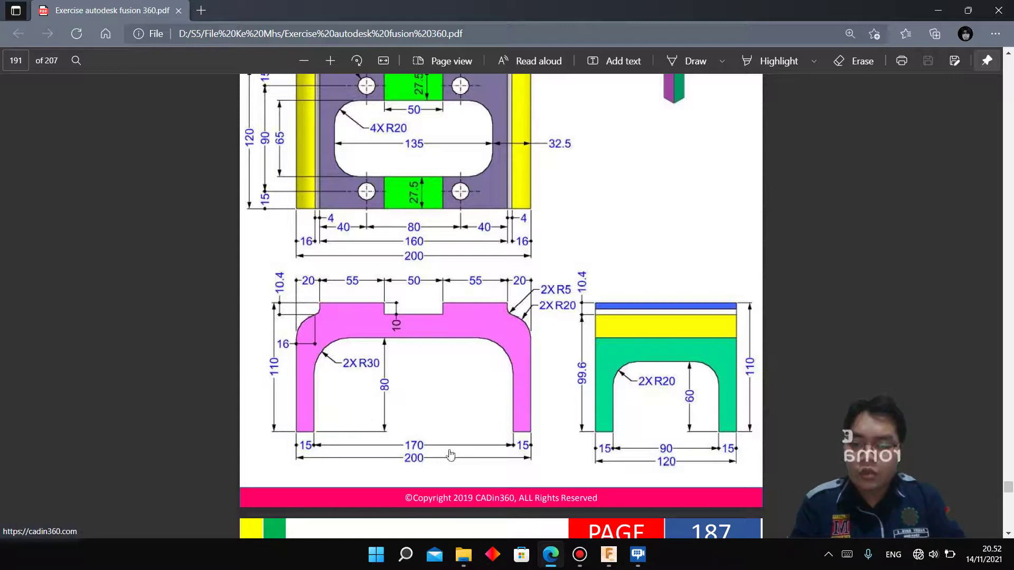
Draw a 170 × 80 mm rectangle anchored on the base's bottom edge.
left_click(608, 554)
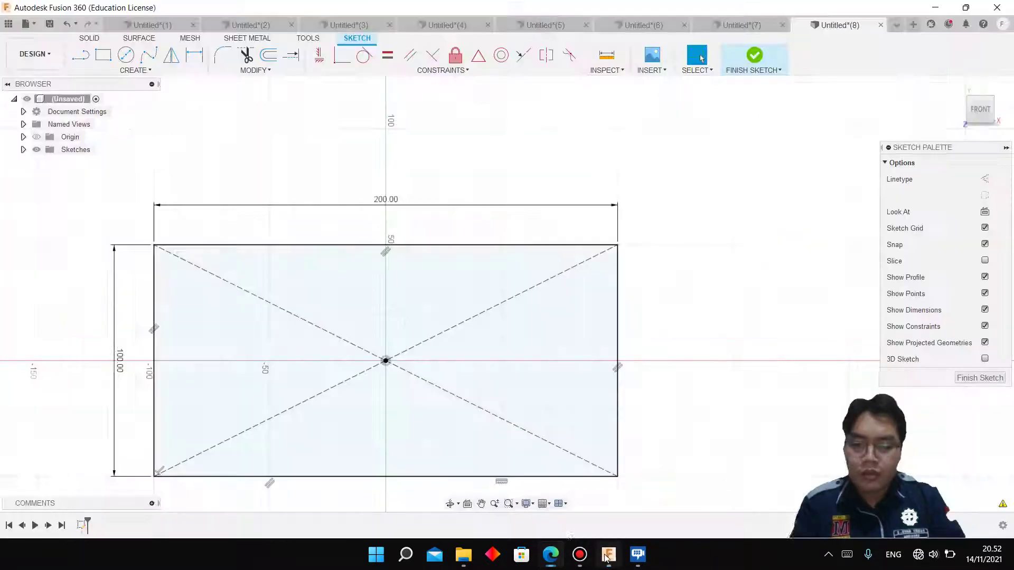
key("r")
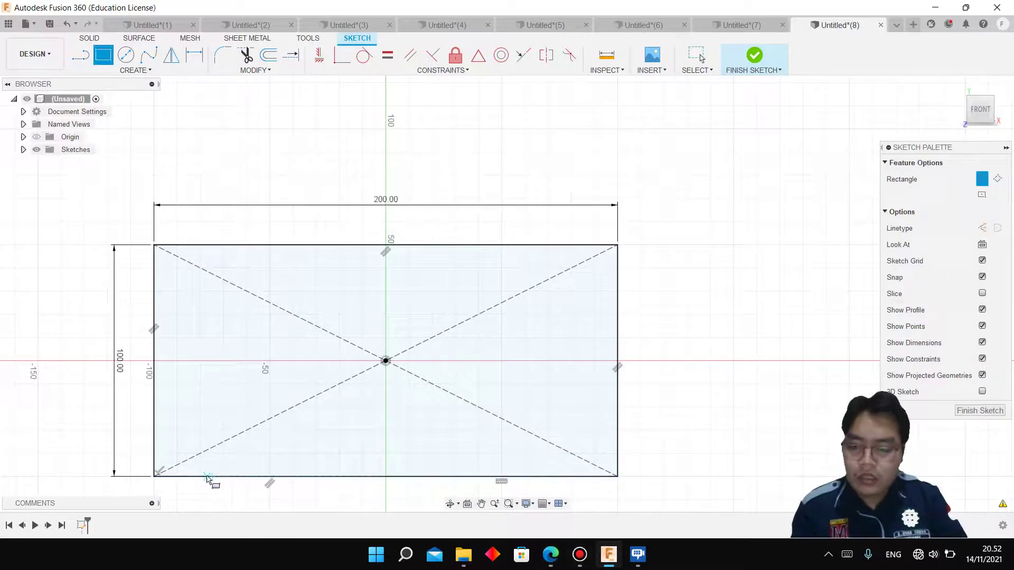
left_click(200, 477)
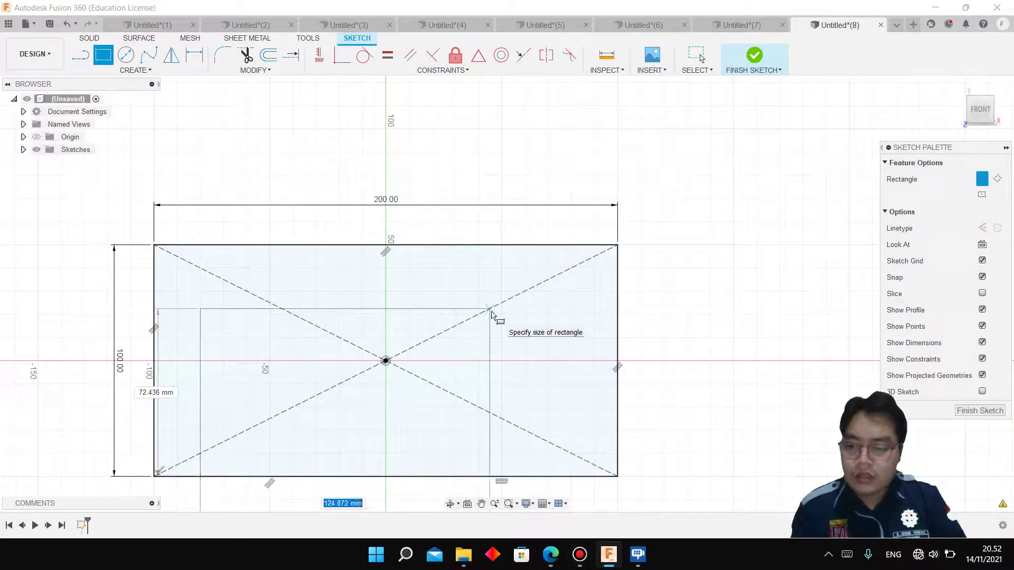
type("170")
key("Tab")
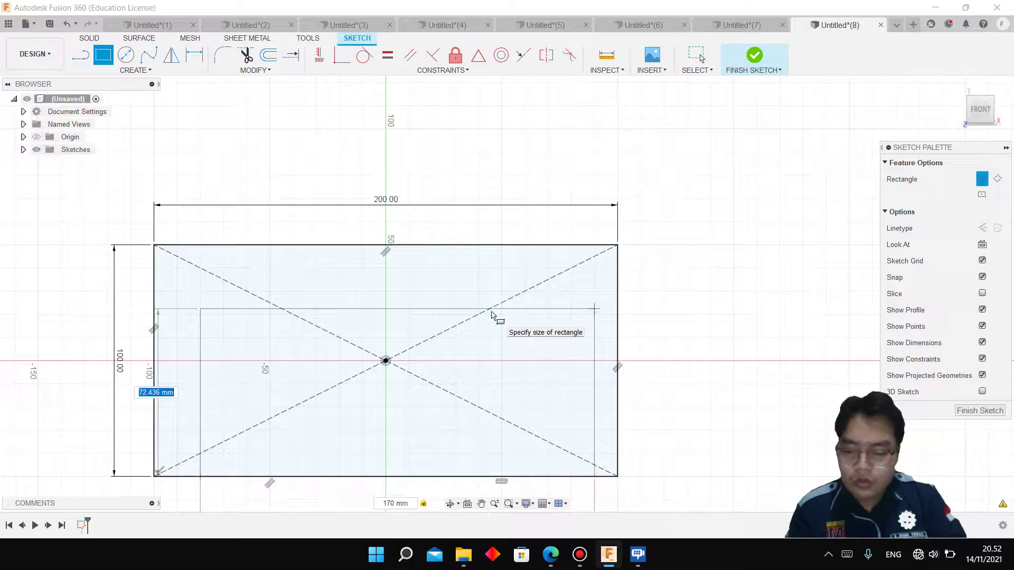
type("80")
key("Return")
key("Escape")
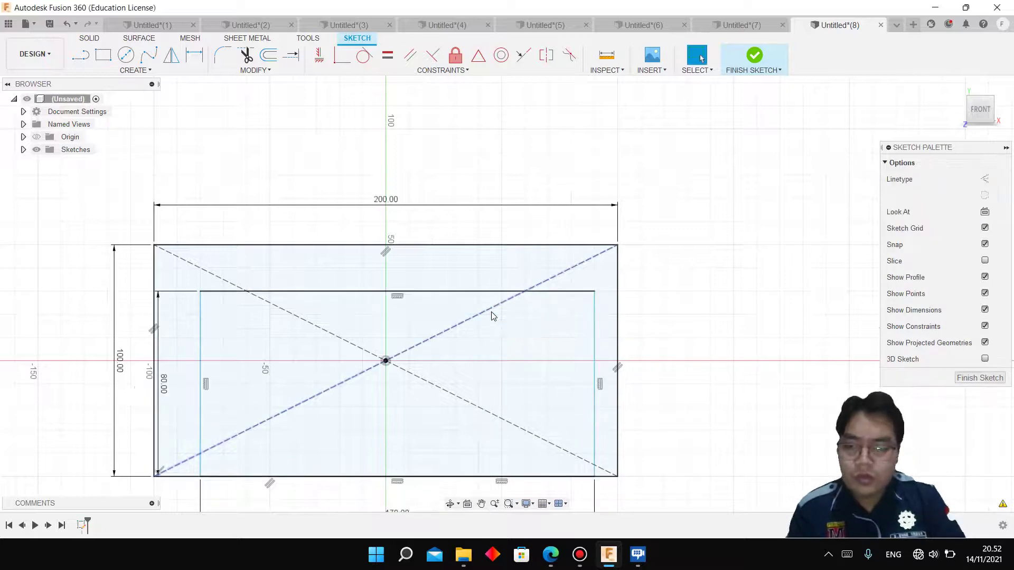
Dimension the inner rectangle 15 mm in from the base's left edge.
key("d")
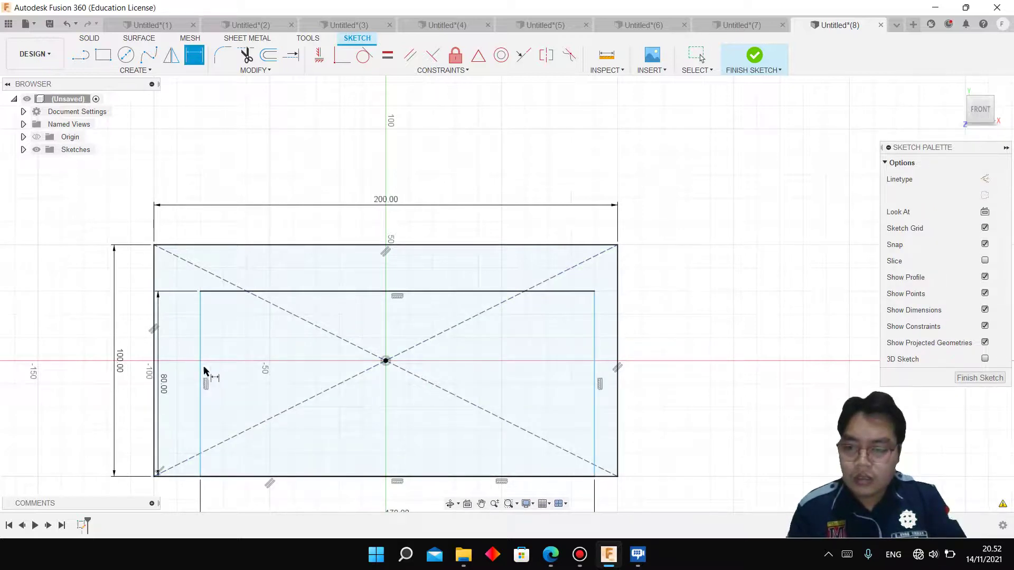
left_click(201, 372)
left_click(154, 376)
left_click(191, 171)
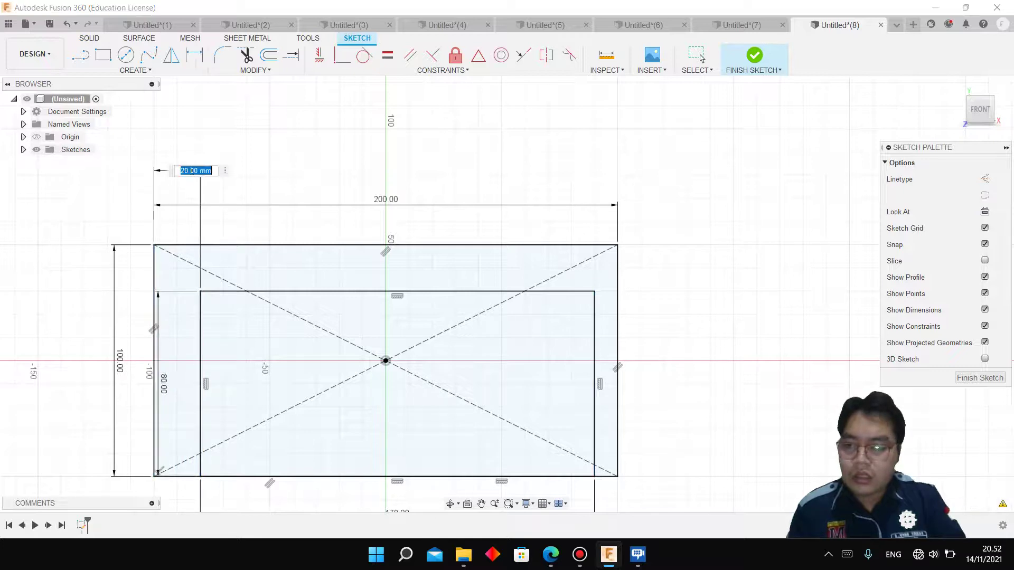
type("15")
key("Return")
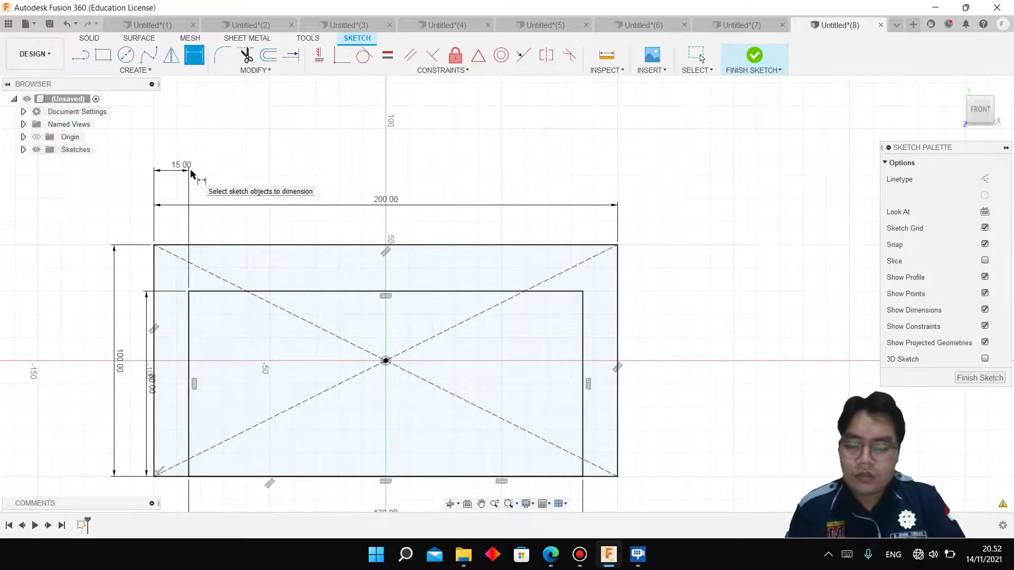
left_click(221, 55)
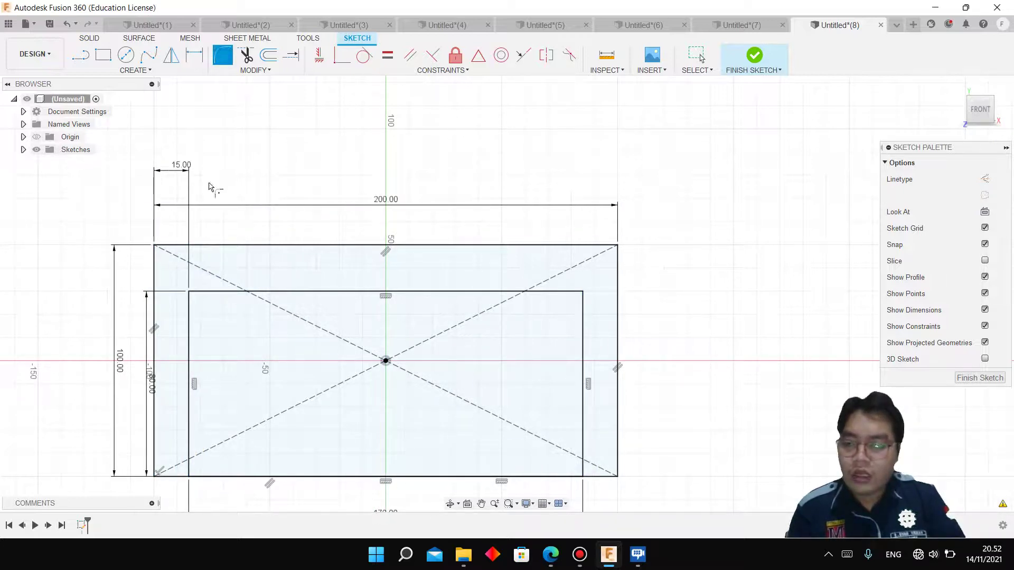
Fillet the inner rectangle's two top corners at R30 and trim away the bottom edge beneath them.
left_click(195, 294)
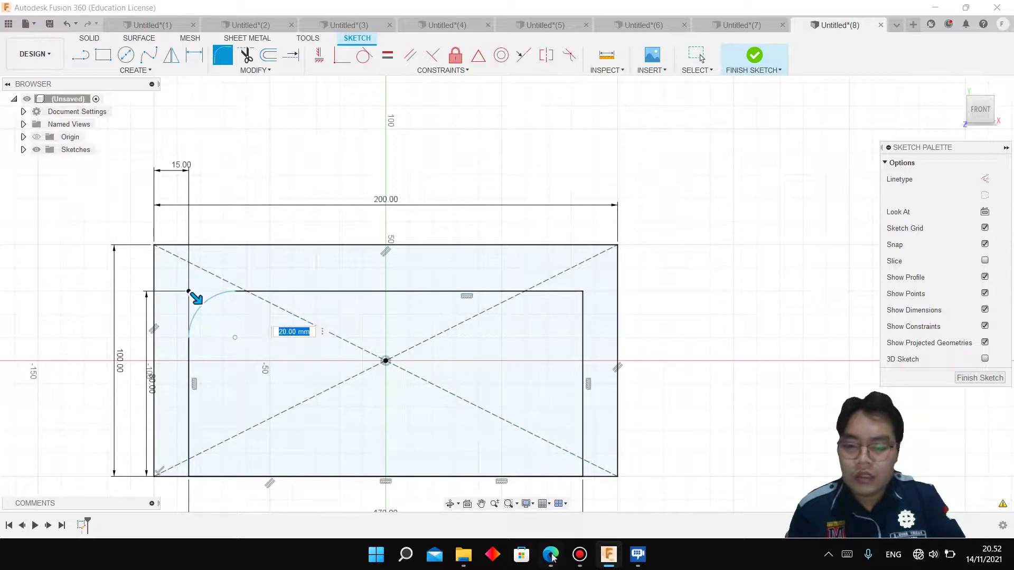
mouse_move(550, 554)
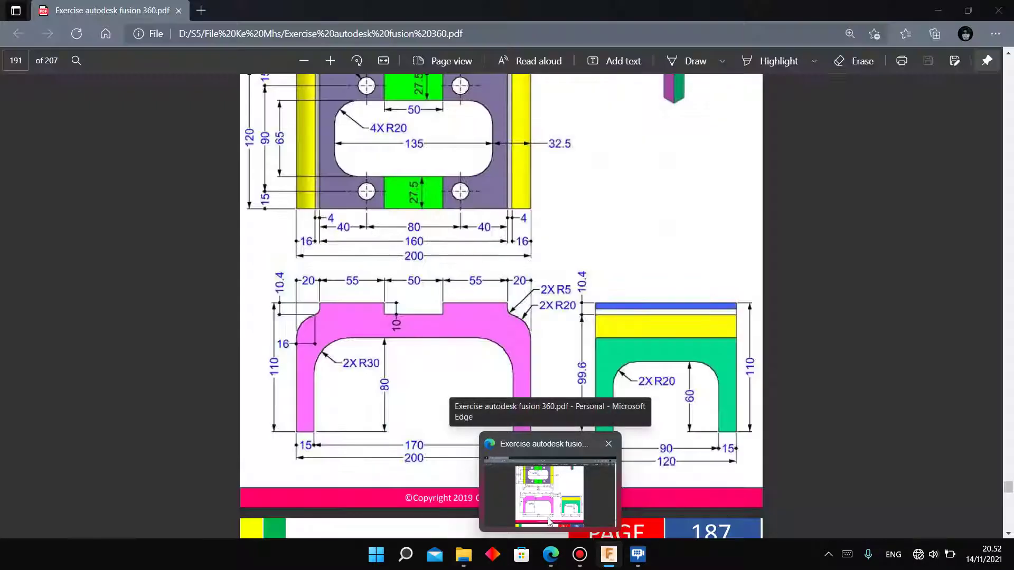
type("30")
key("Tab")
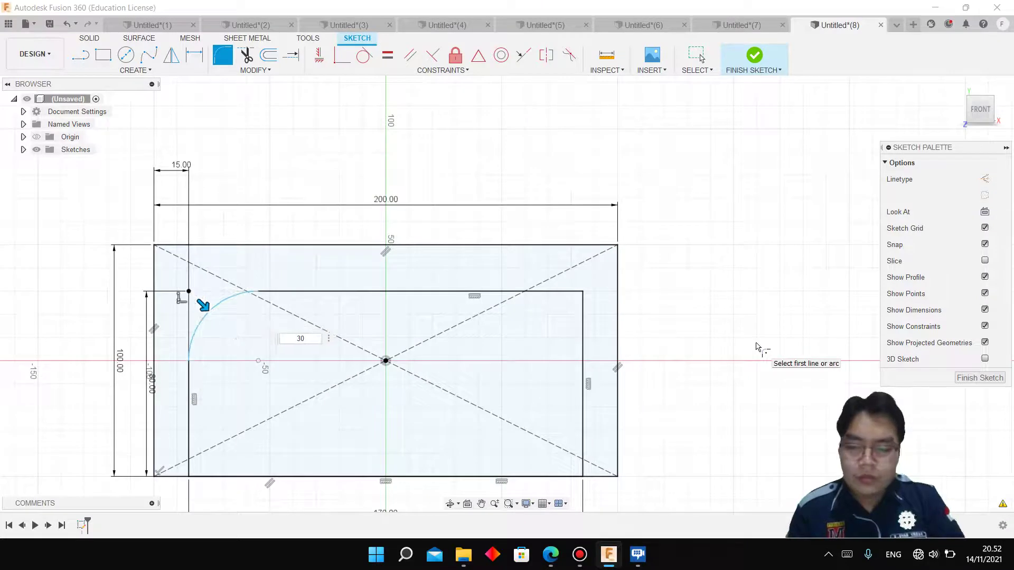
key("Return")
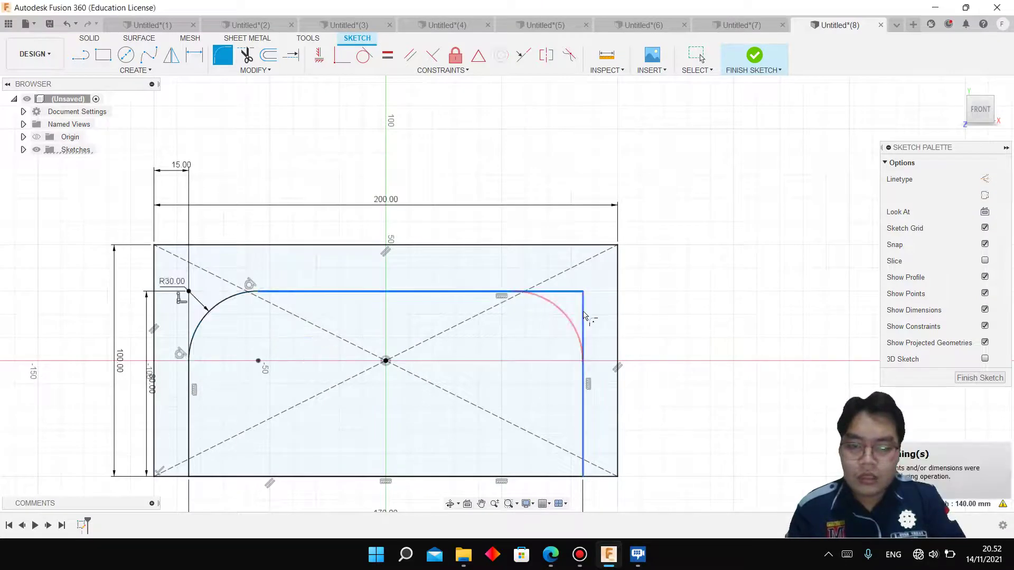
left_click(582, 316)
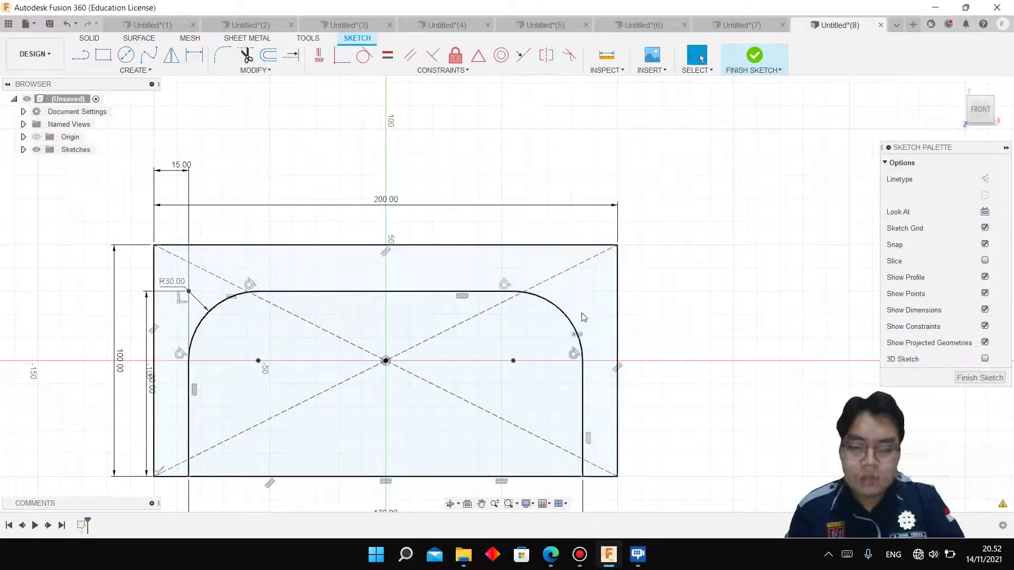
key("t")
left_click(441, 478)
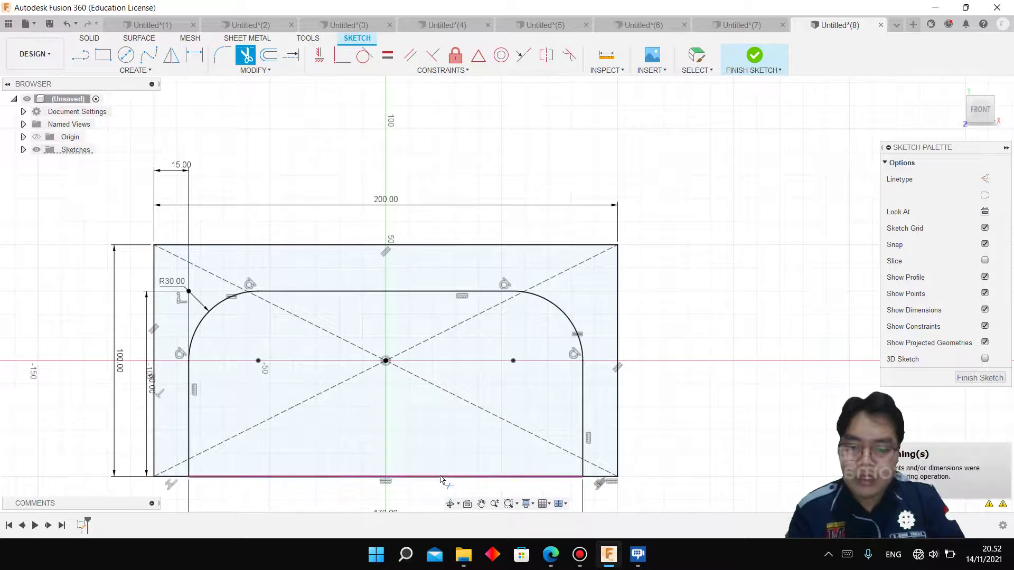
Finish the sketch and extrude the arched profile symmetrically into a solid bench body.
left_click(754, 55)
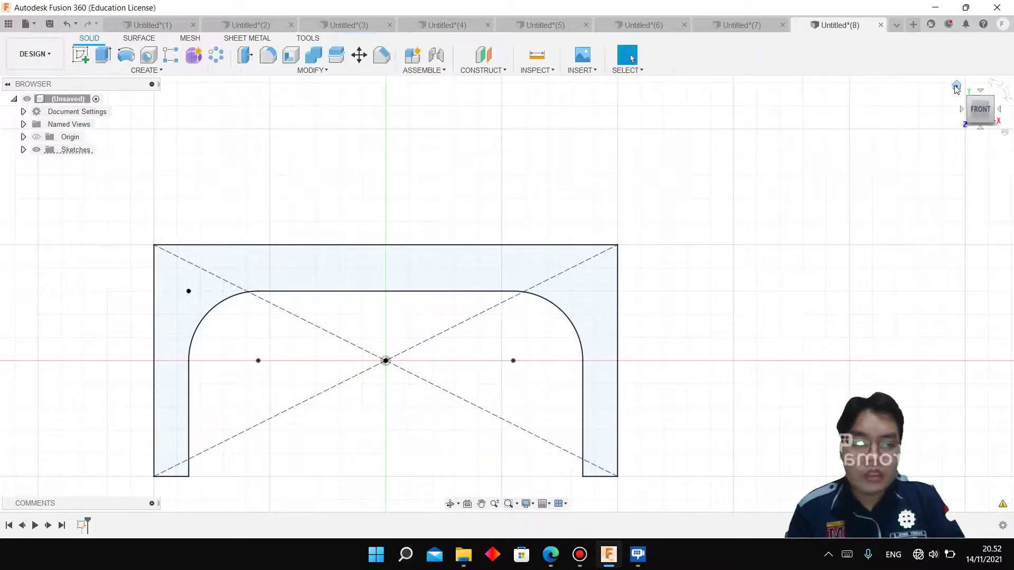
left_click(959, 86)
key("e")
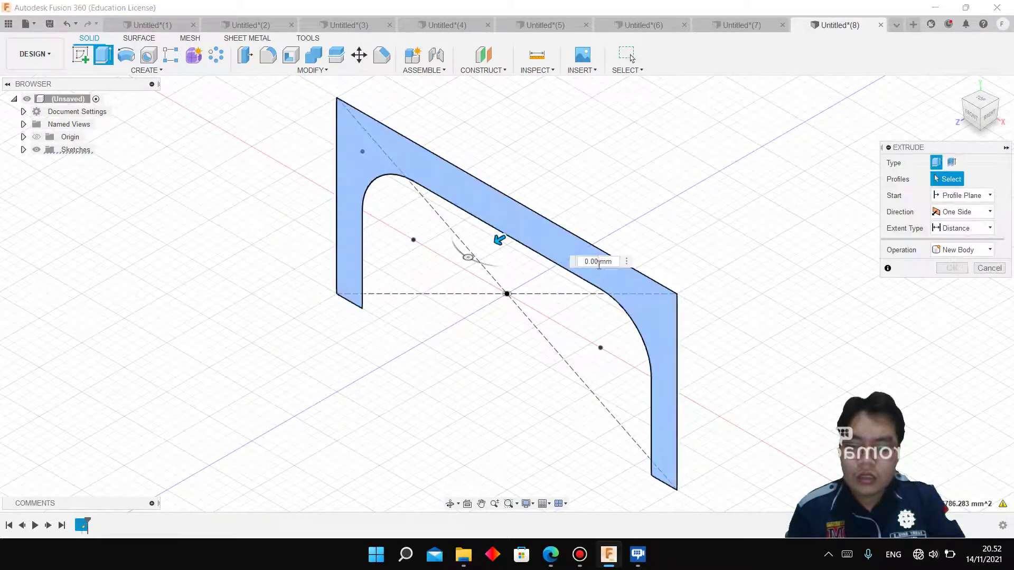
left_click(954, 212)
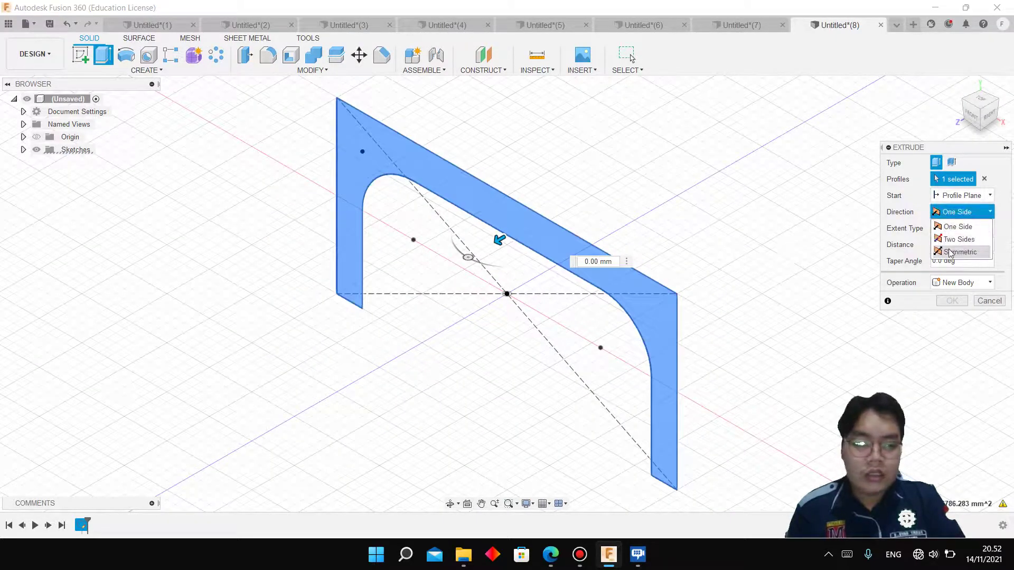
left_click(954, 247)
left_click(566, 485)
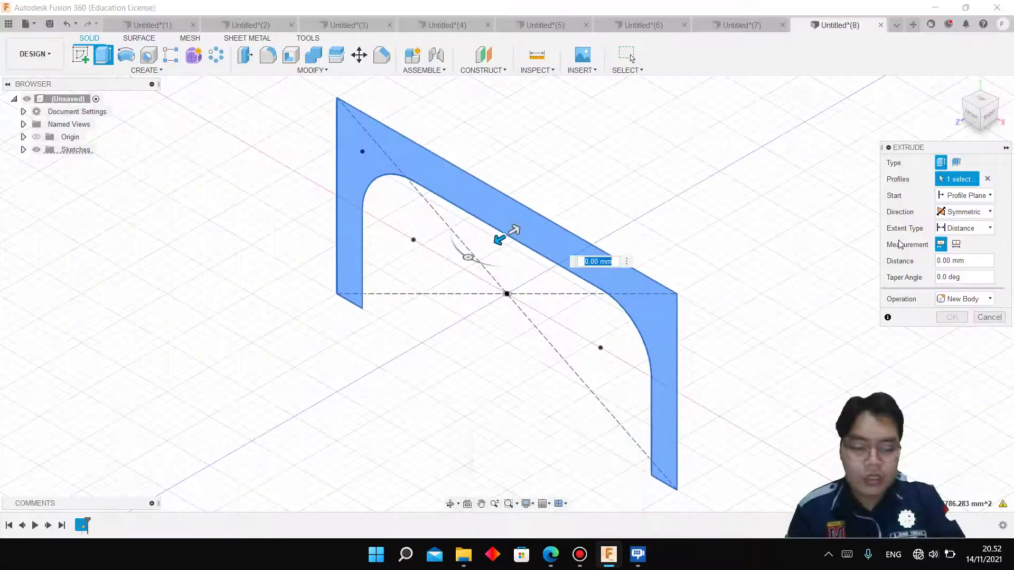
left_click(600, 262)
type("60")
key("Return")
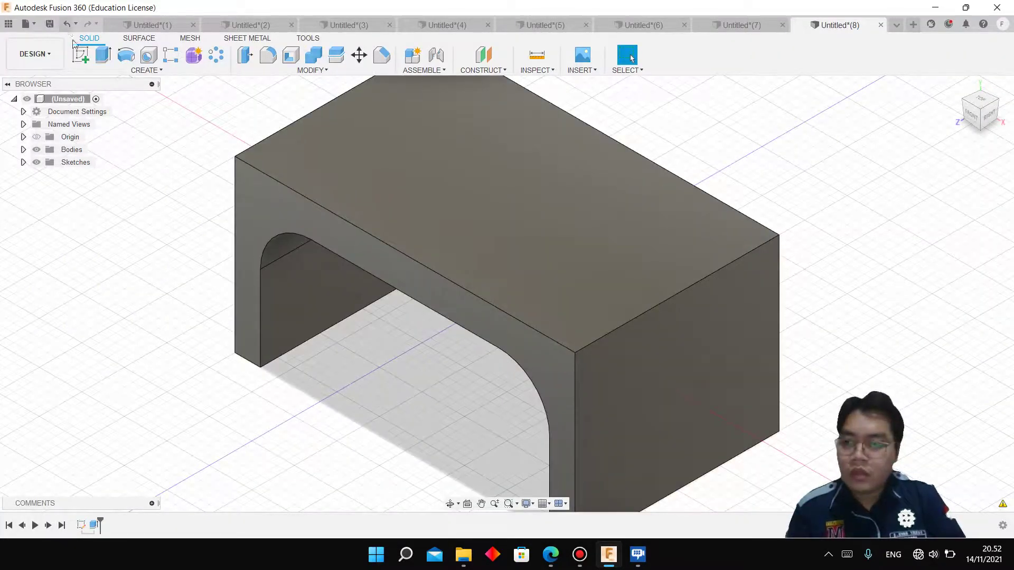
Start a sketch on the top face with a 160 × 120 mm centre rectangle at the origin.
left_click(81, 55)
left_click(391, 191)
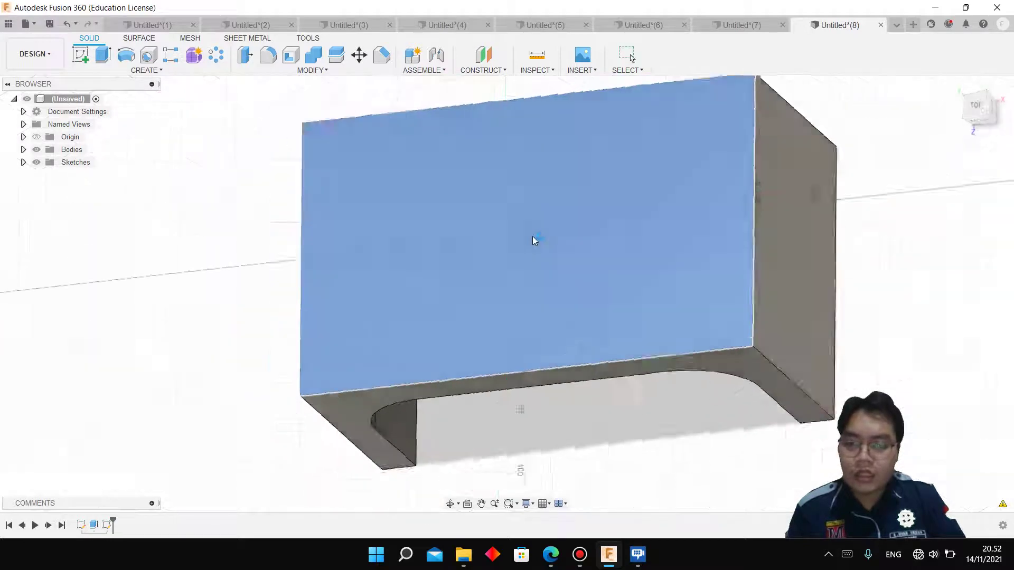
key("r")
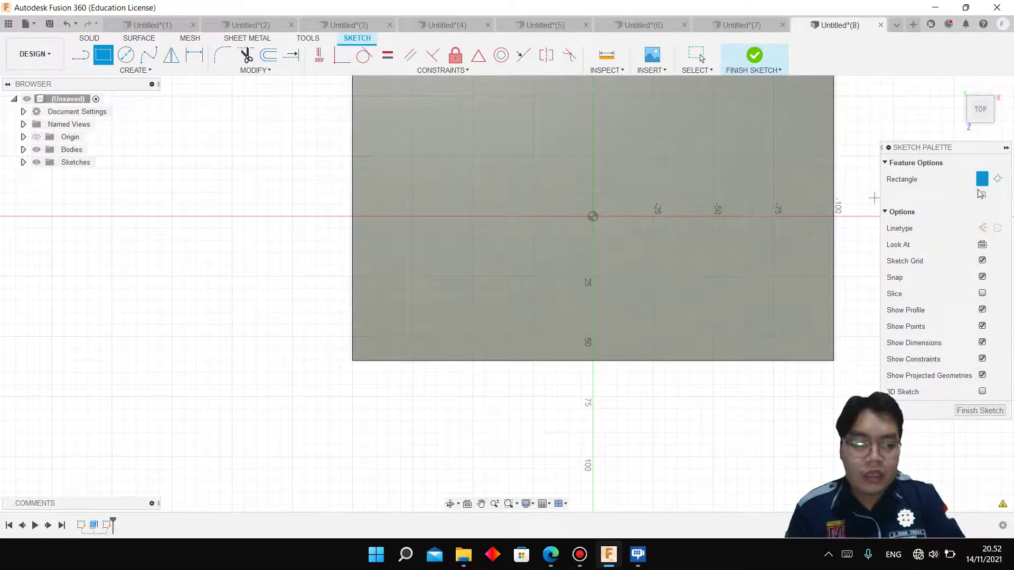
left_click(982, 194)
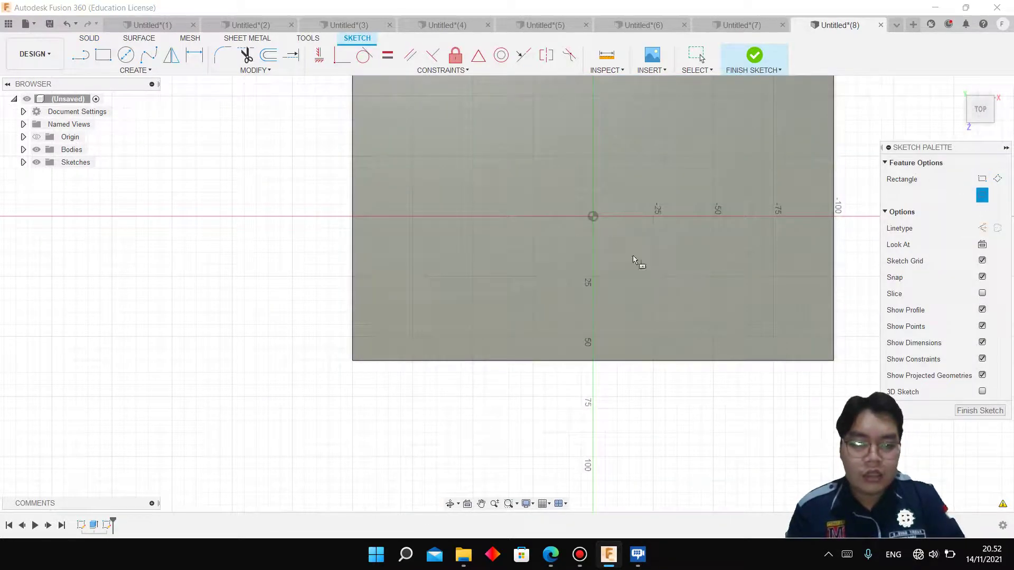
left_click(592, 216)
key("alt+Tab")
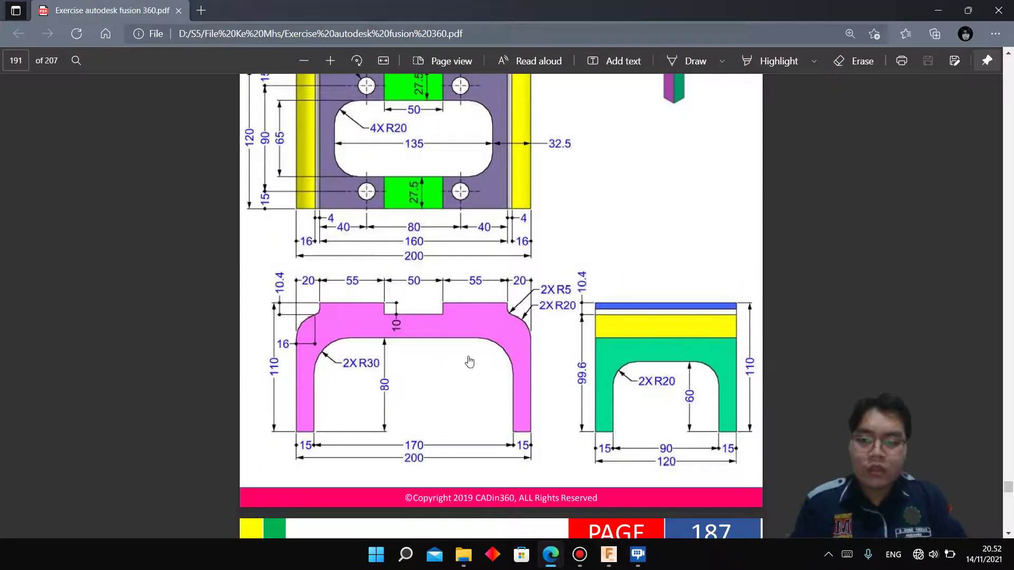
scroll(455, 369, "up", 1)
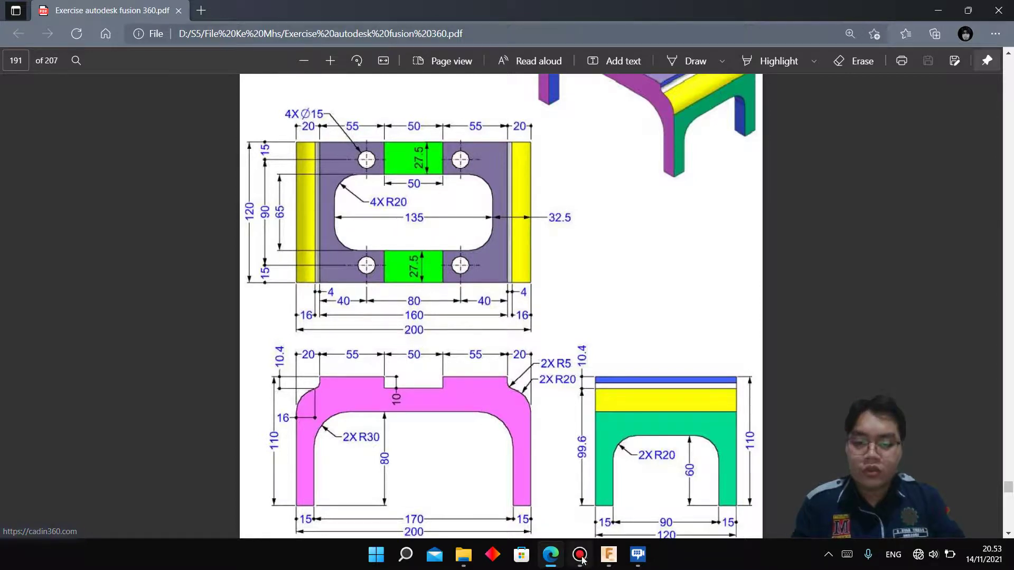
left_click(609, 554)
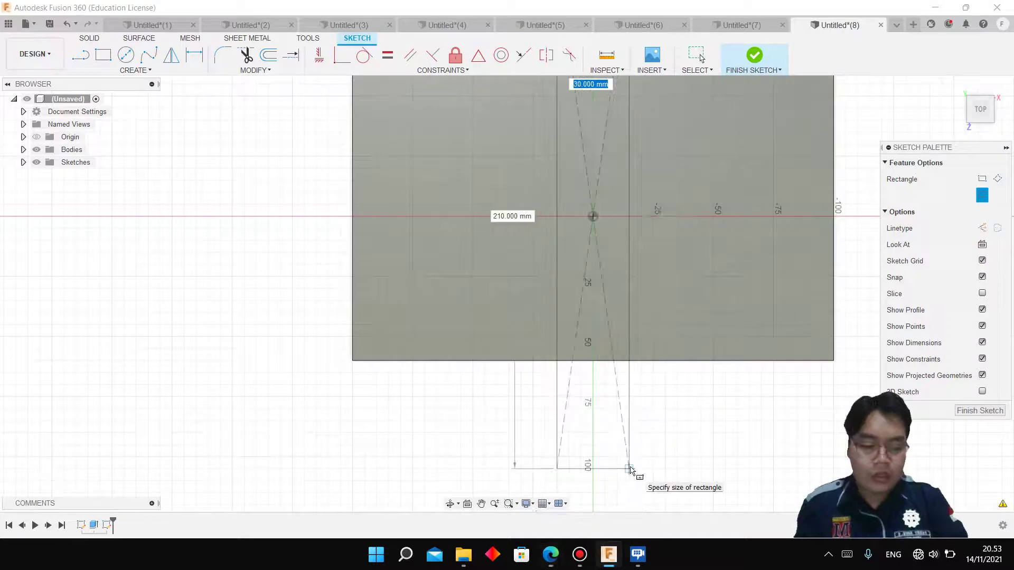
type("160")
key("Tab")
type("1")
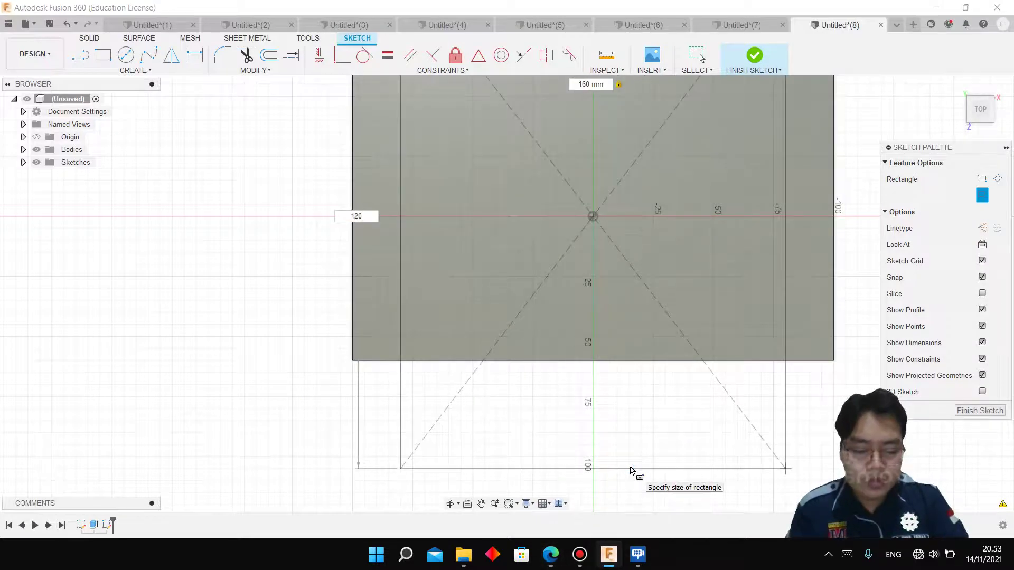
key("Return")
Add a centred 50 × 120 mm rectangle and finish the top-face sketch.
scroll(533, 374, "down", 2)
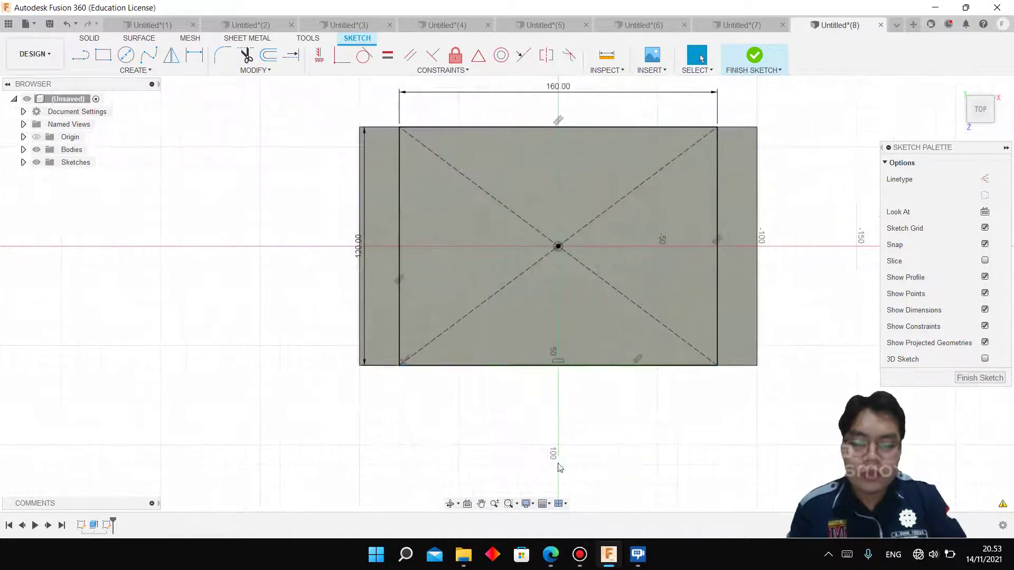
key("alt+Tab")
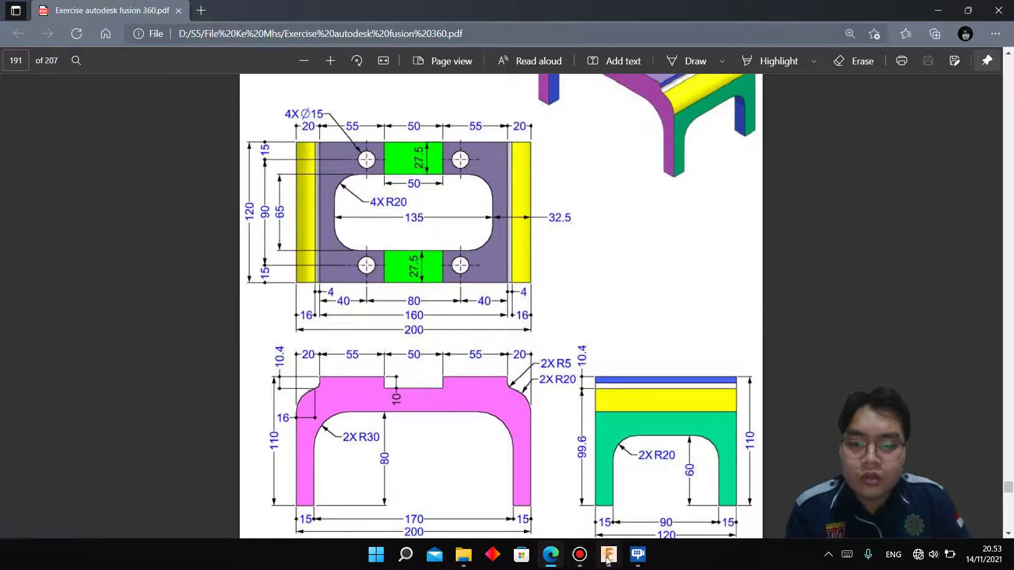
left_click(609, 555)
key("r")
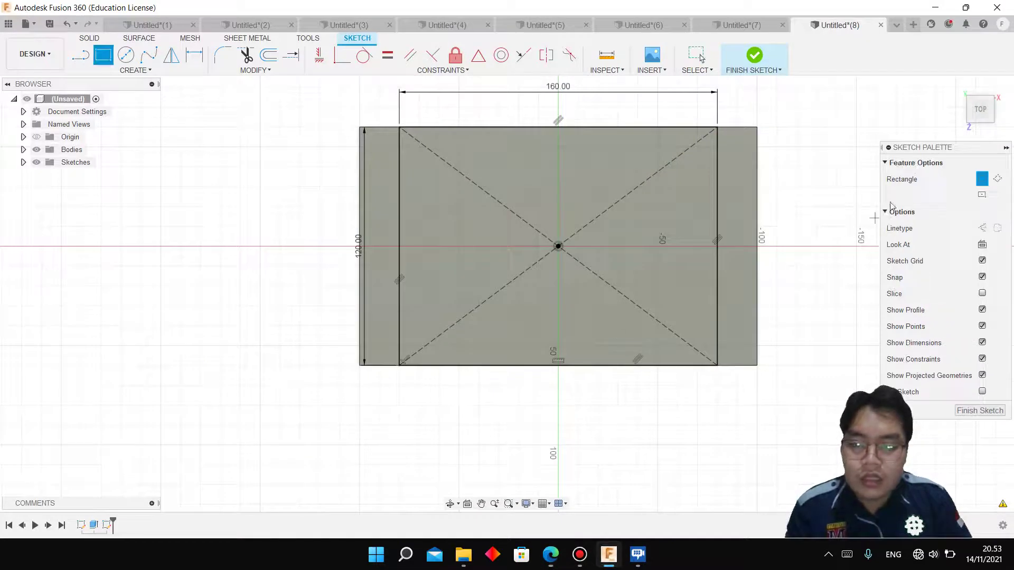
left_click(982, 196)
left_click(558, 246)
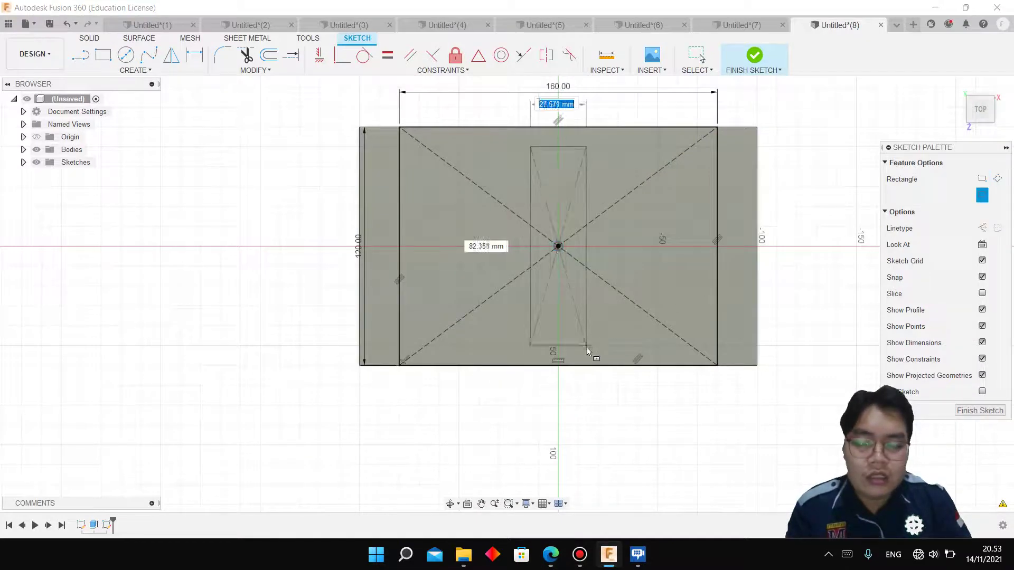
type("50")
key("Tab")
type("120")
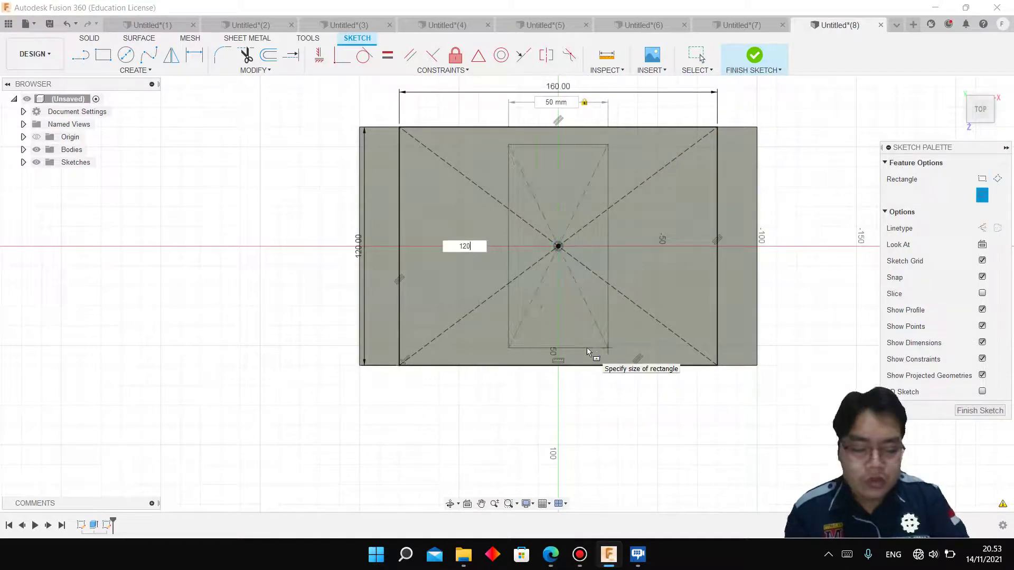
key("Return")
key("Escape")
left_click(552, 552)
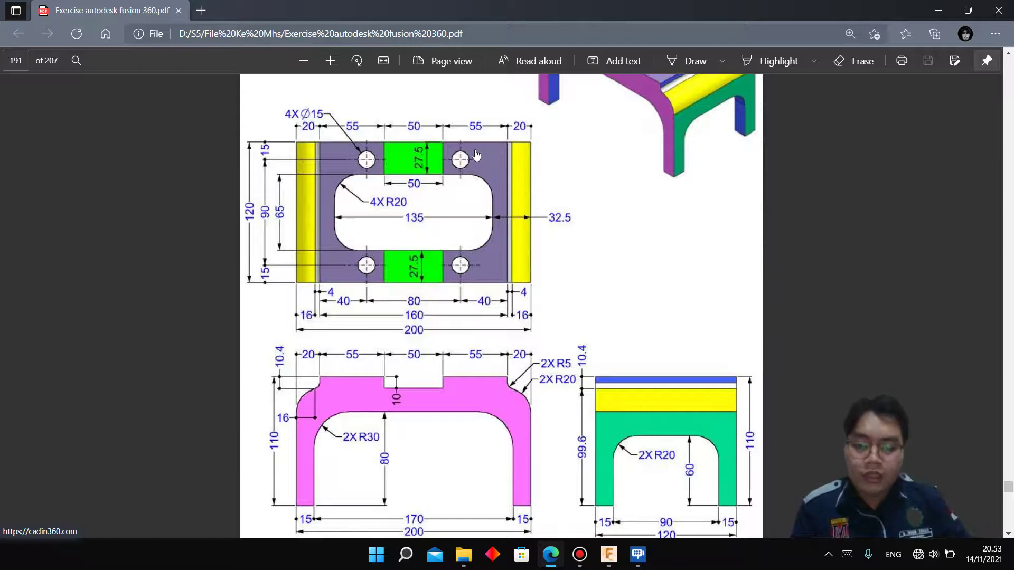
mouse_move(608, 553)
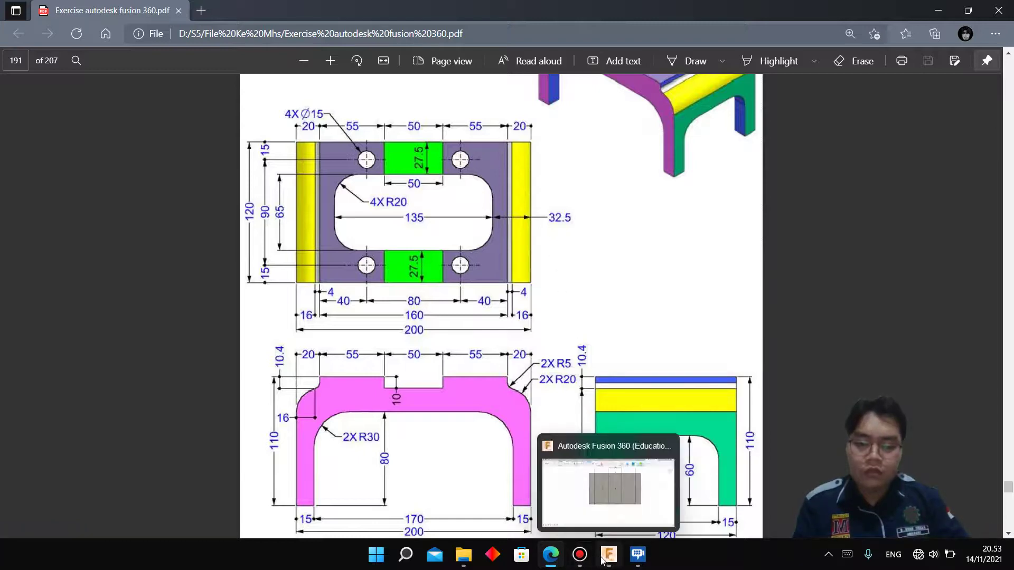
left_click(602, 561)
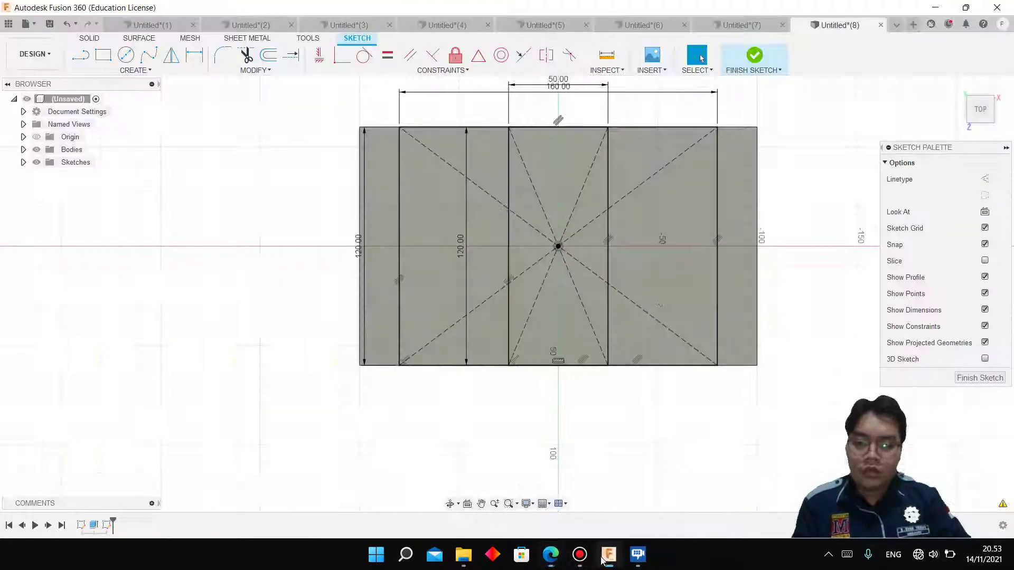
left_click(753, 62)
Extrude the two outer strips 10 mm upward, joined, as raised rails.
left_click(958, 84)
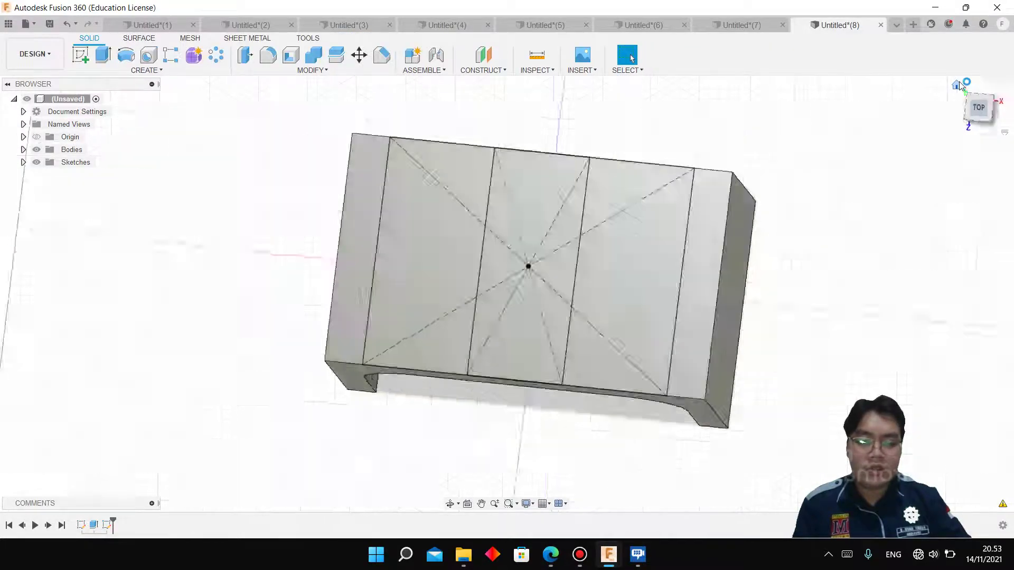
key("e")
left_click(432, 199)
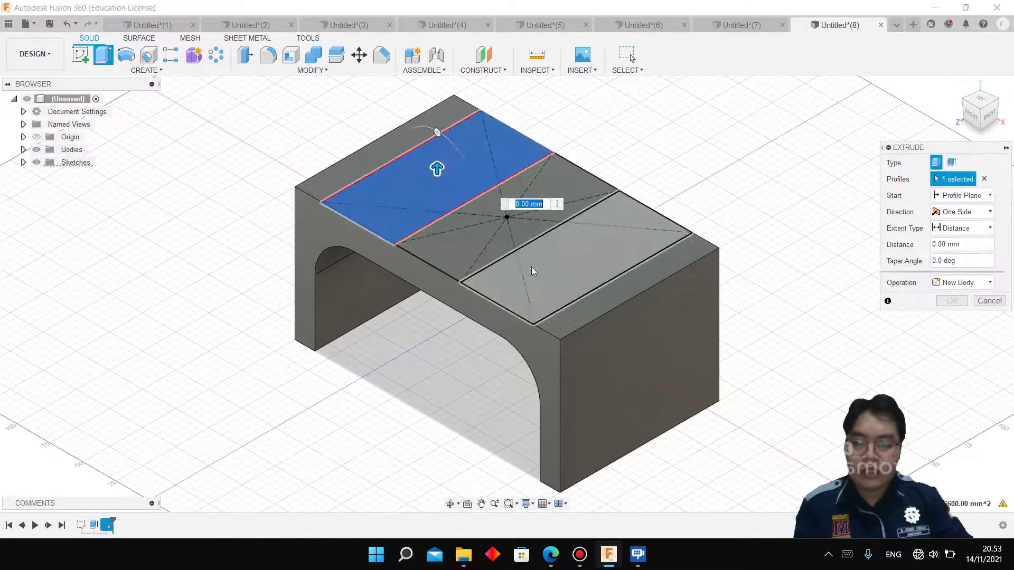
left_click(622, 255)
type("10")
key("Return")
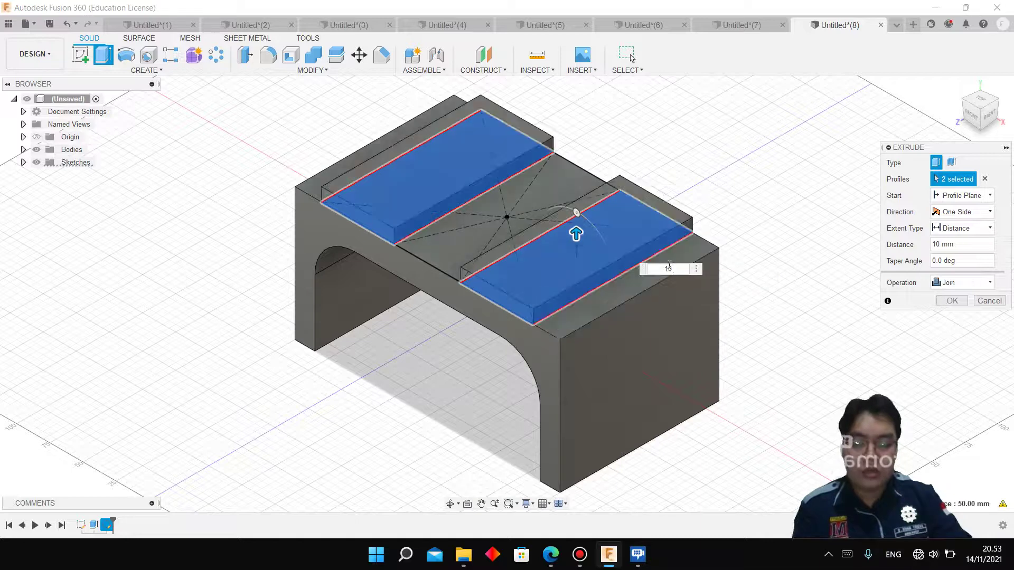
key("Return")
left_click(554, 566)
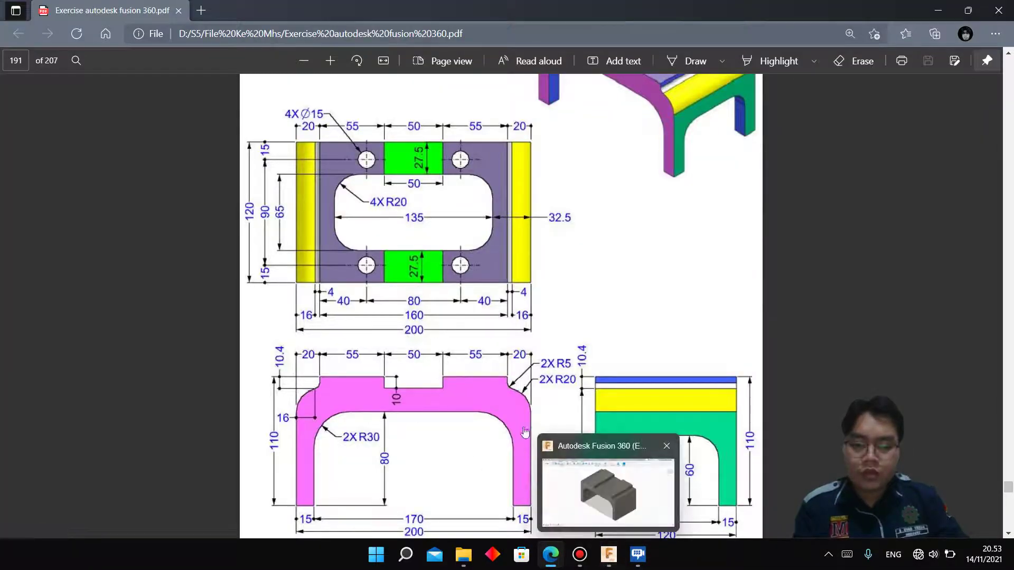
left_click(619, 557)
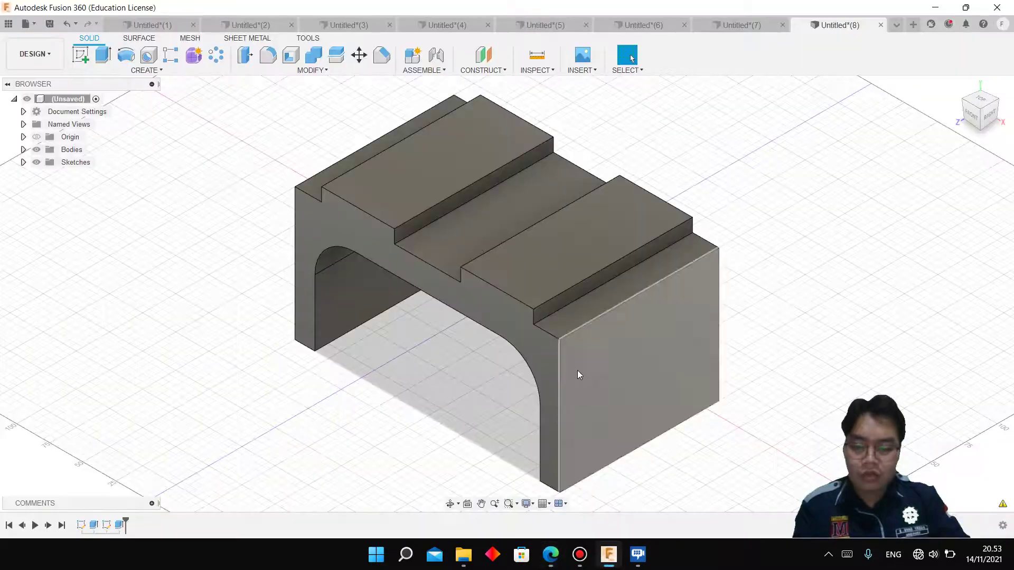
Fillet the bench's two outer top edges with the large radius.
key("f")
left_click(585, 328)
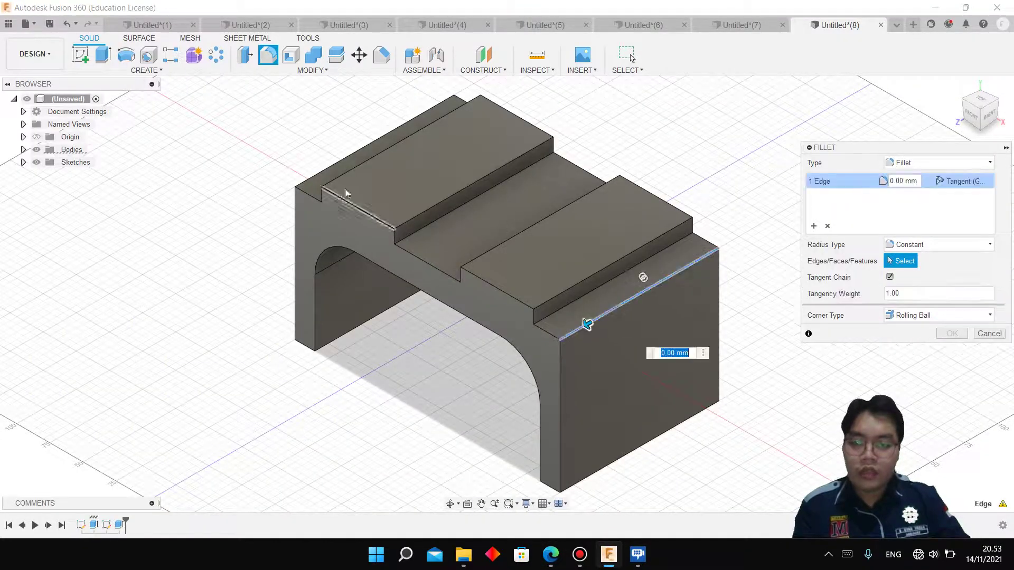
left_click(321, 178)
type("10")
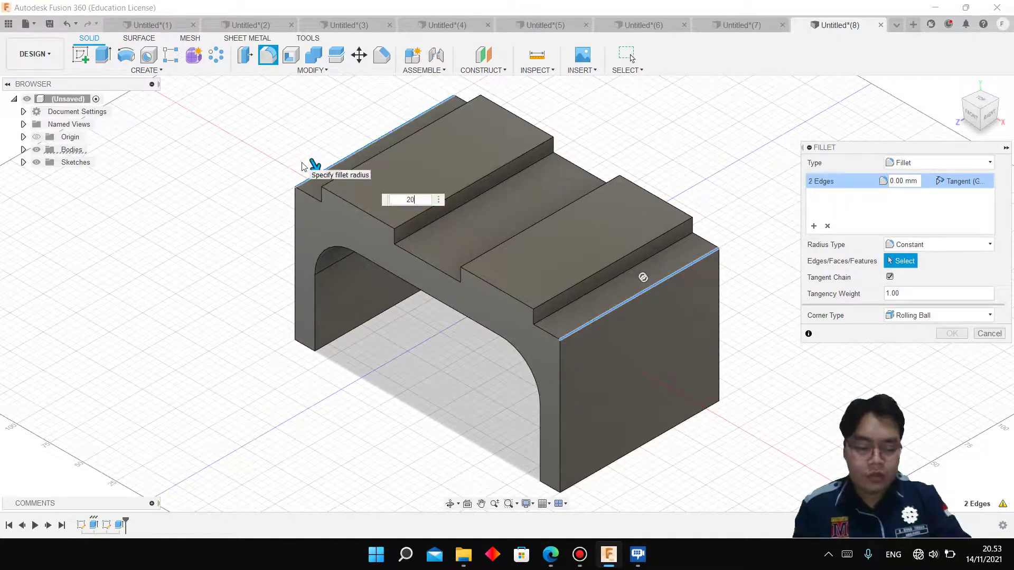
key("Return")
Apply a small fillet to the edges beside the rails, then begin a sketch on the right side face.
key("f")
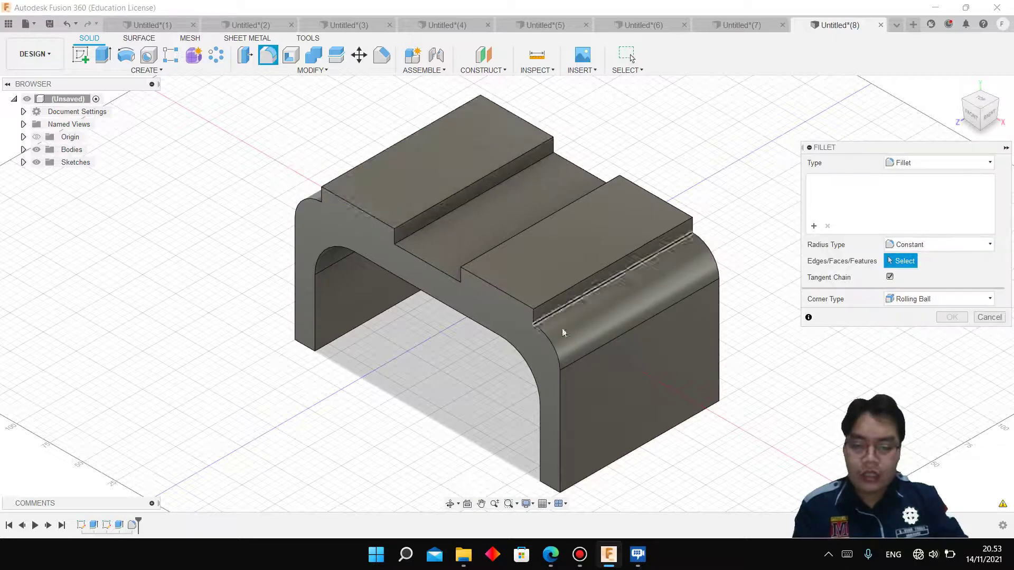
left_click(553, 306)
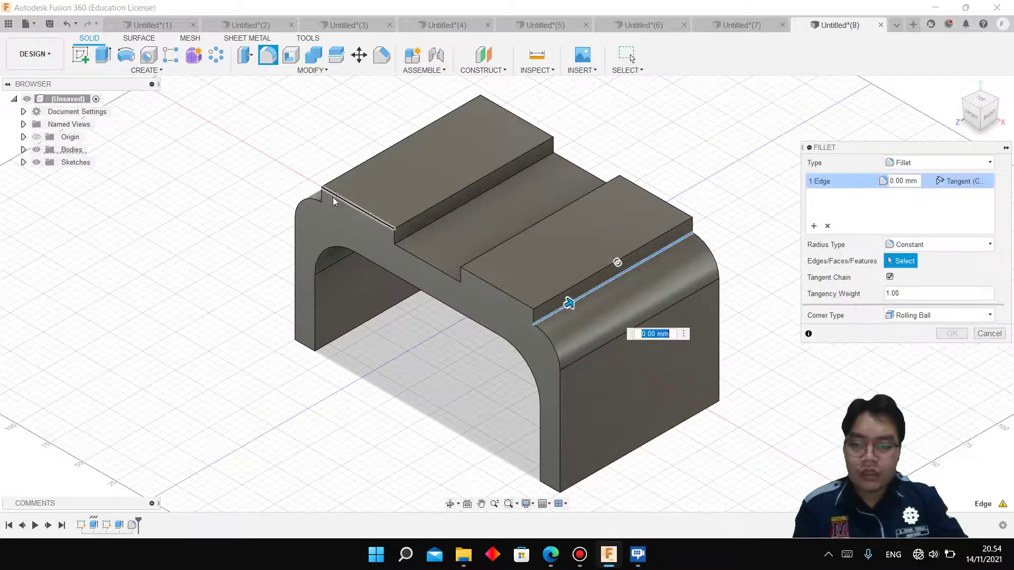
left_click(359, 180)
type("1")
key("Return")
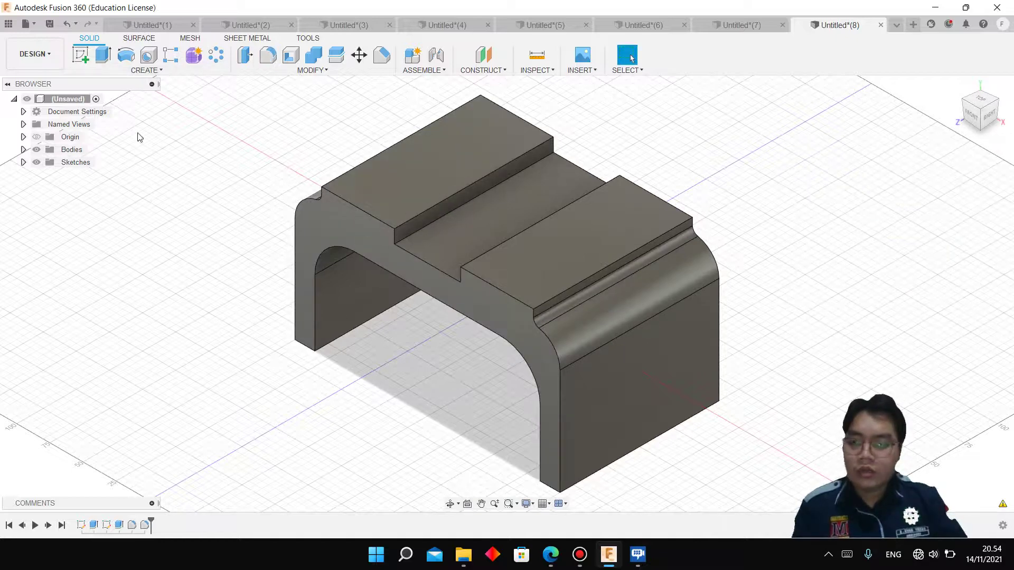
key("r")
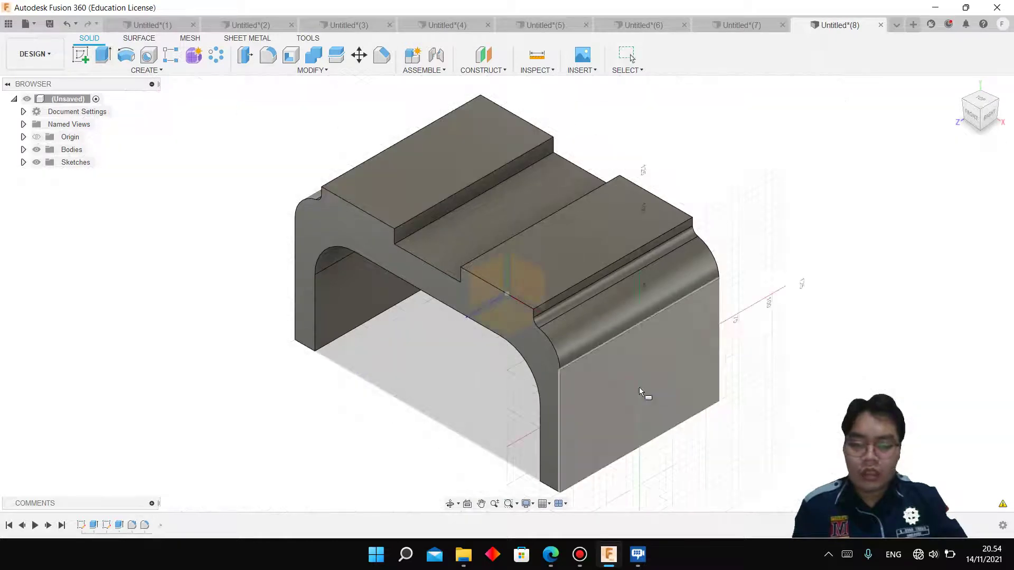
left_click(645, 396)
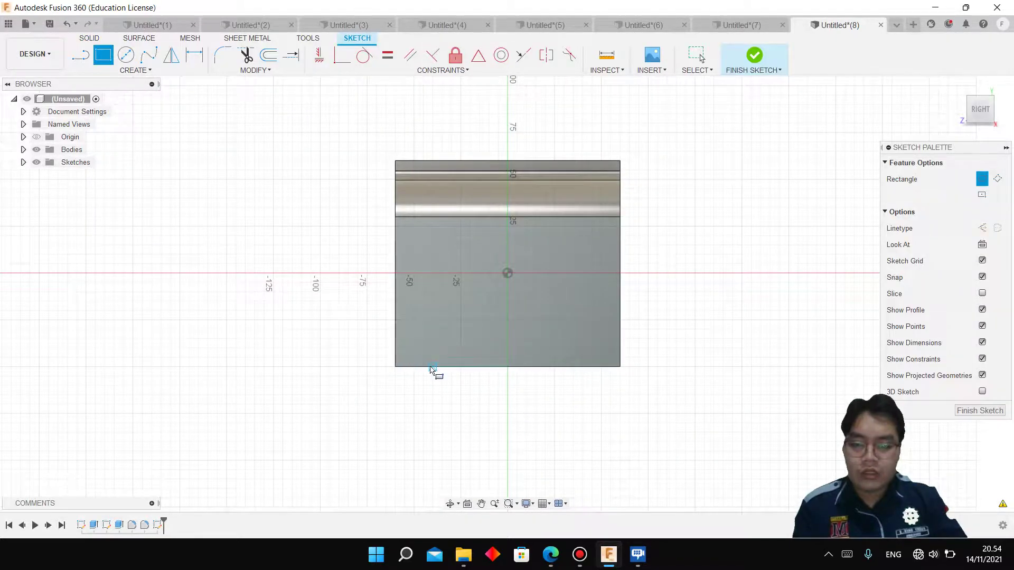
Draw the 90 × 60 mm opening rectangle, dimensioned 15 mm from the body's left edge.
left_click(438, 356)
left_click(551, 555)
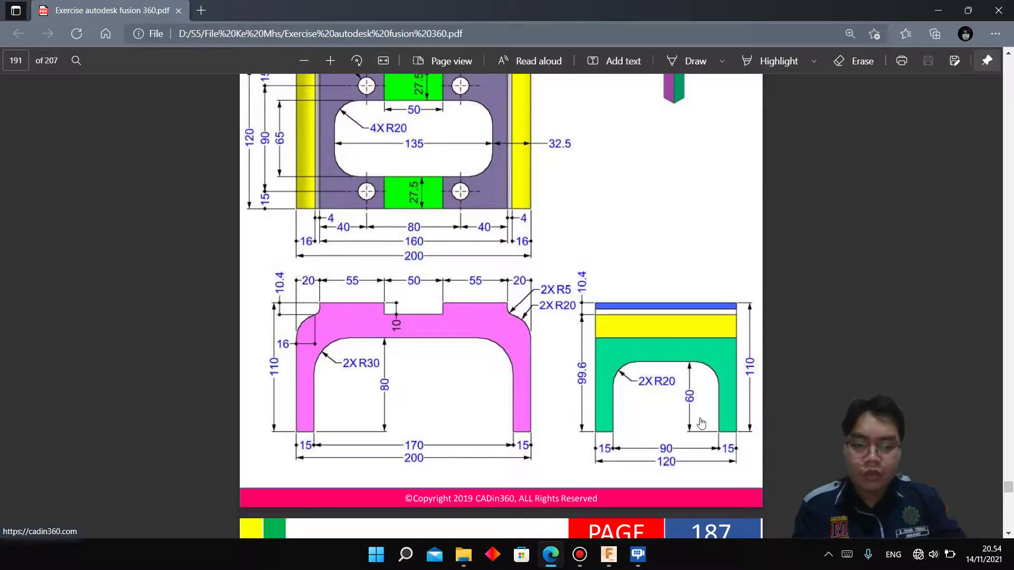
left_click(609, 554)
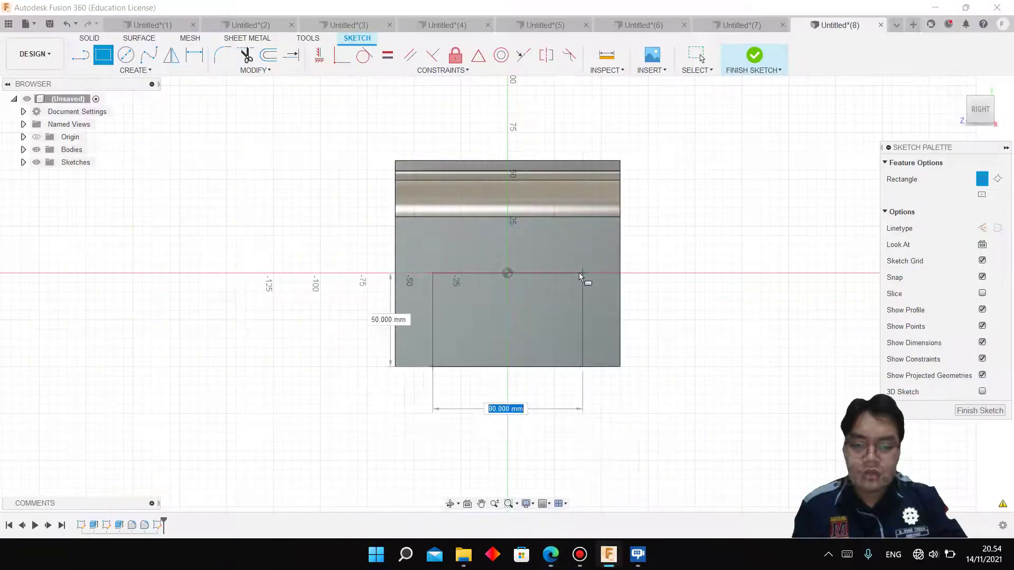
type("9")
key("Tab")
type("60")
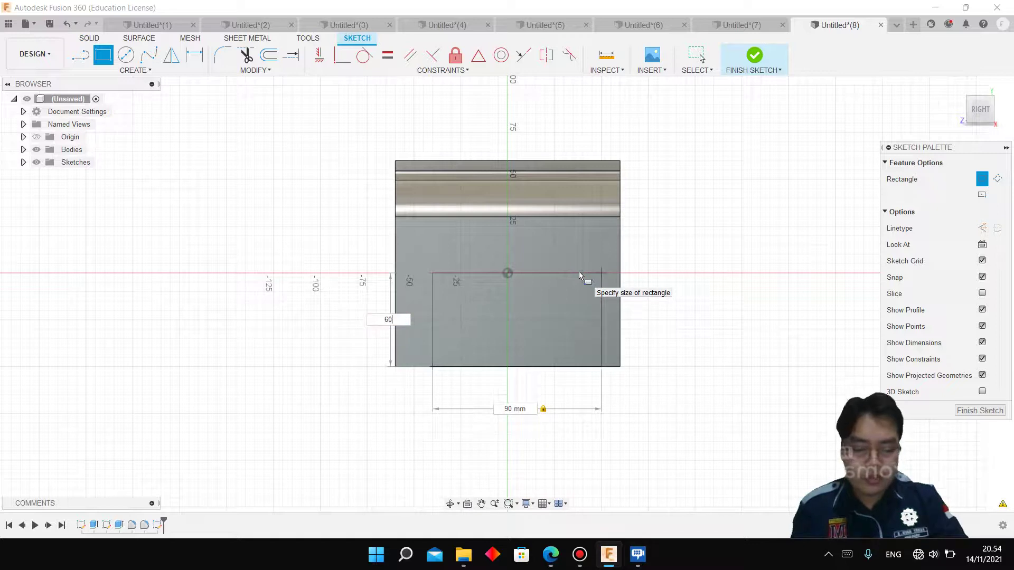
key("Return")
key("d")
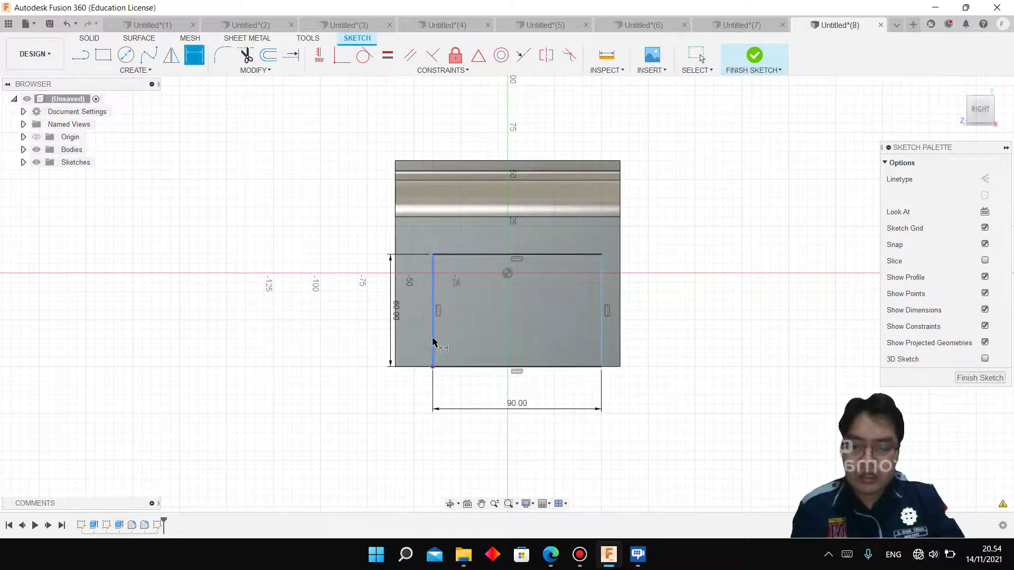
left_click(433, 342)
left_click(395, 356)
left_click(405, 422)
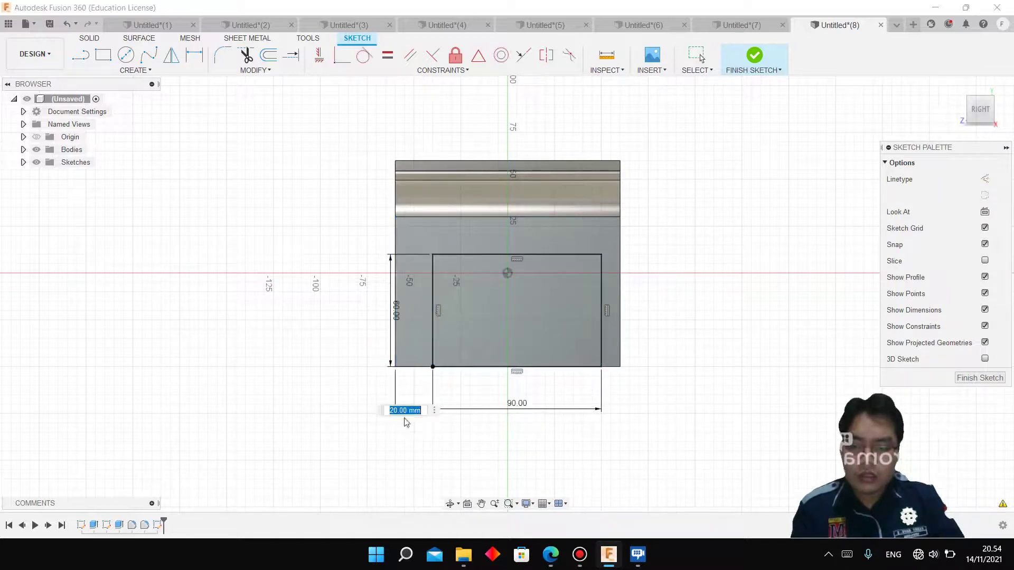
type("15")
key("Return")
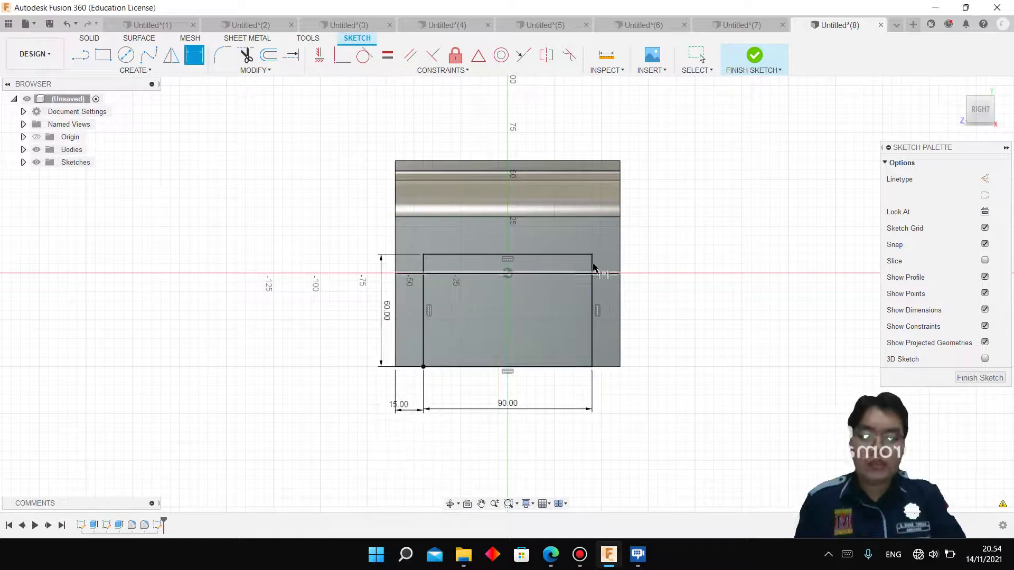
left_click(549, 561)
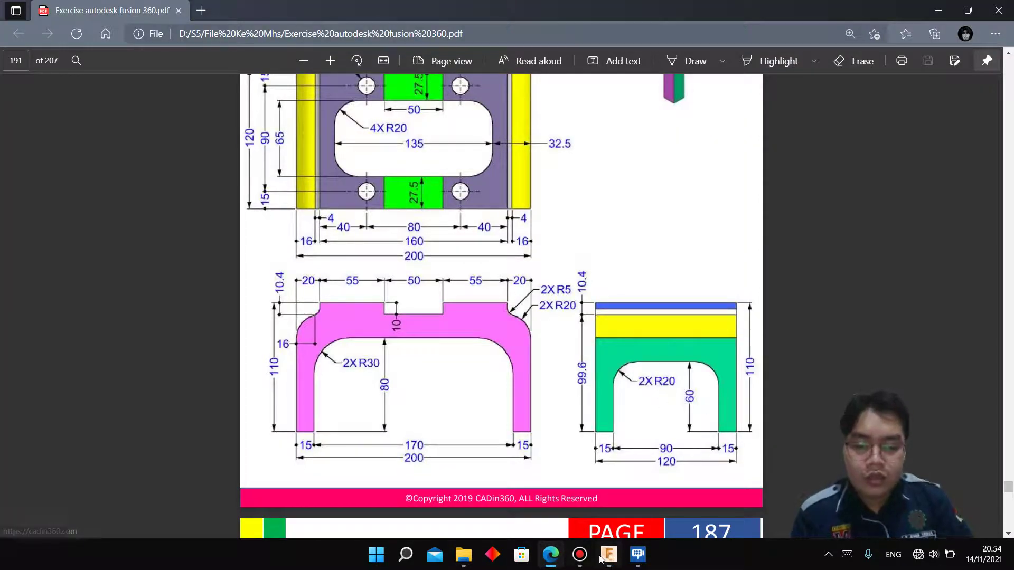
left_click(609, 554)
Round both top corners of the opening rectangle to R20.
left_click(223, 61)
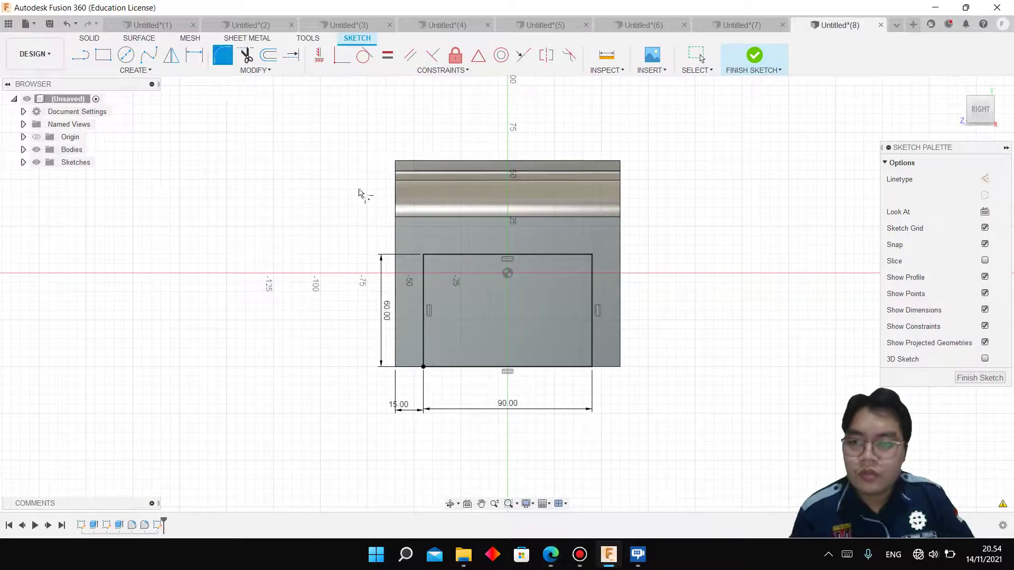
left_click(425, 255)
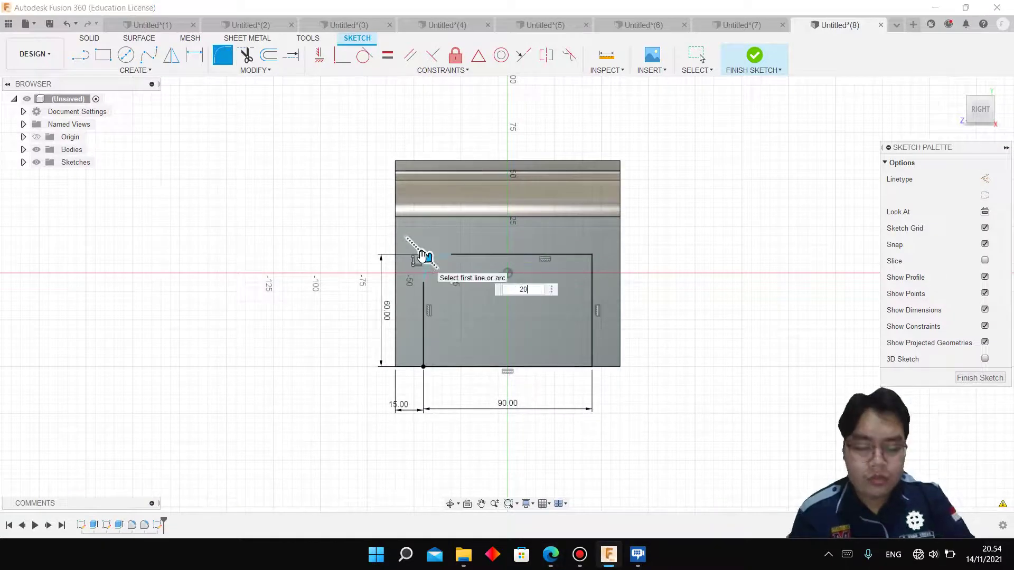
type("20")
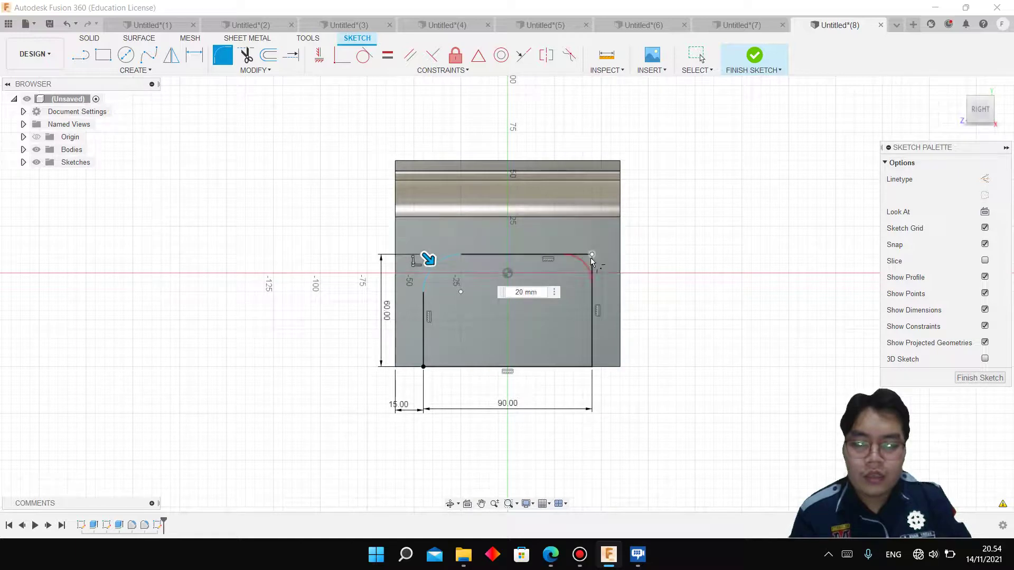
key("Return")
left_click(590, 259)
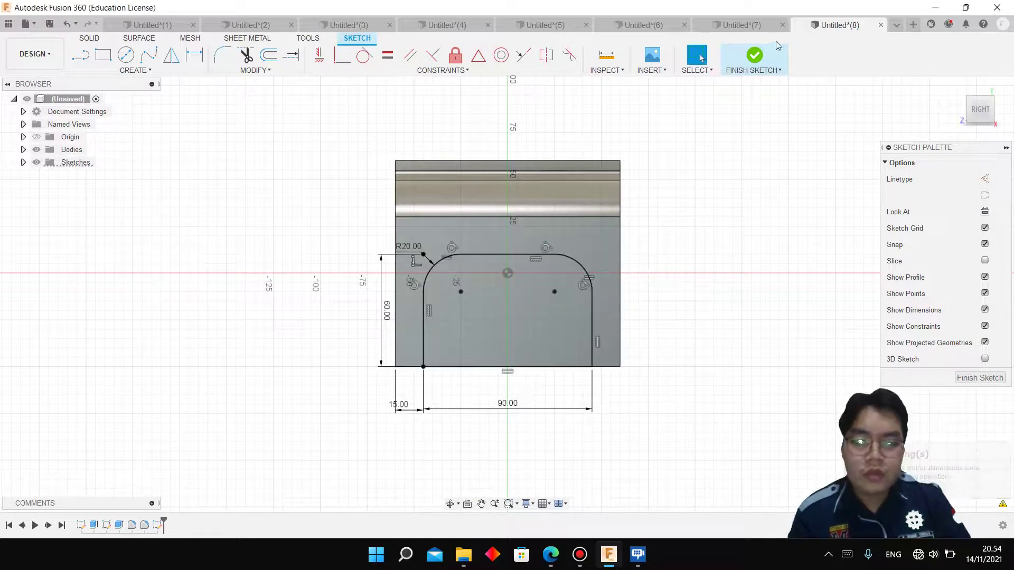
Finish the sketch and cut the arched profile through the whole body.
left_click(778, 74)
key("e")
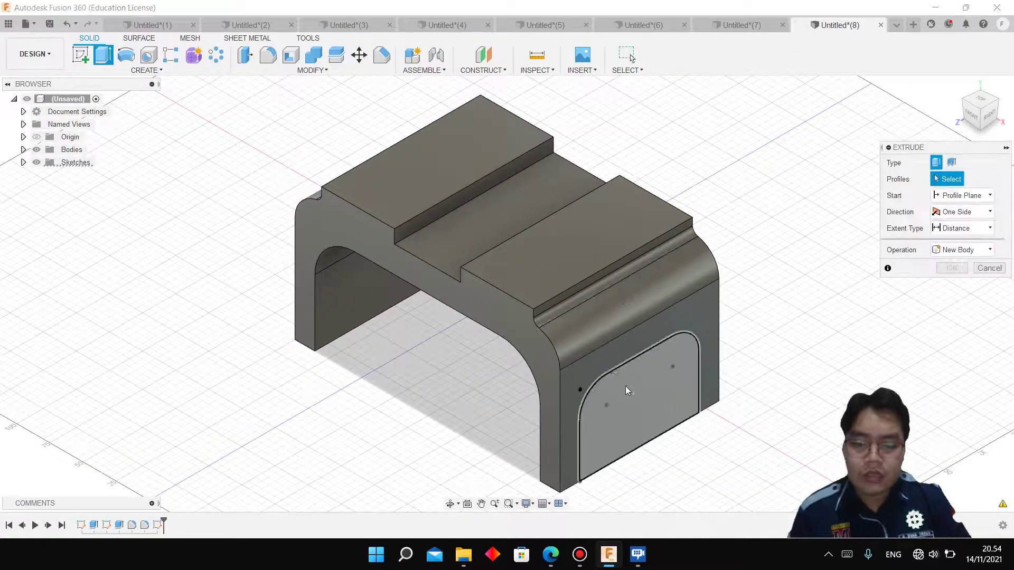
left_click(625, 385)
type("-35")
left_click_drag(585, 370, 234, 168)
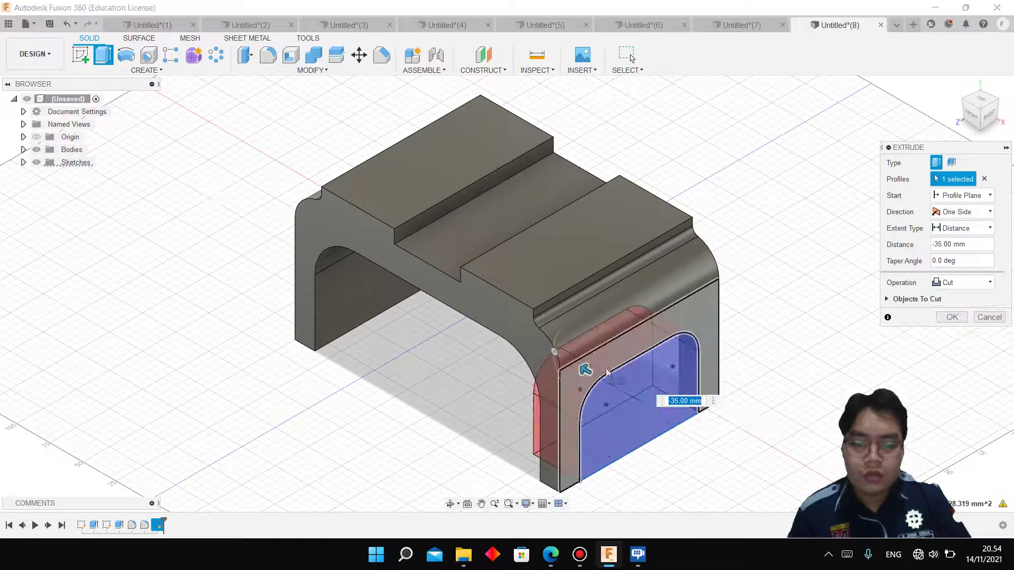
key("Return")
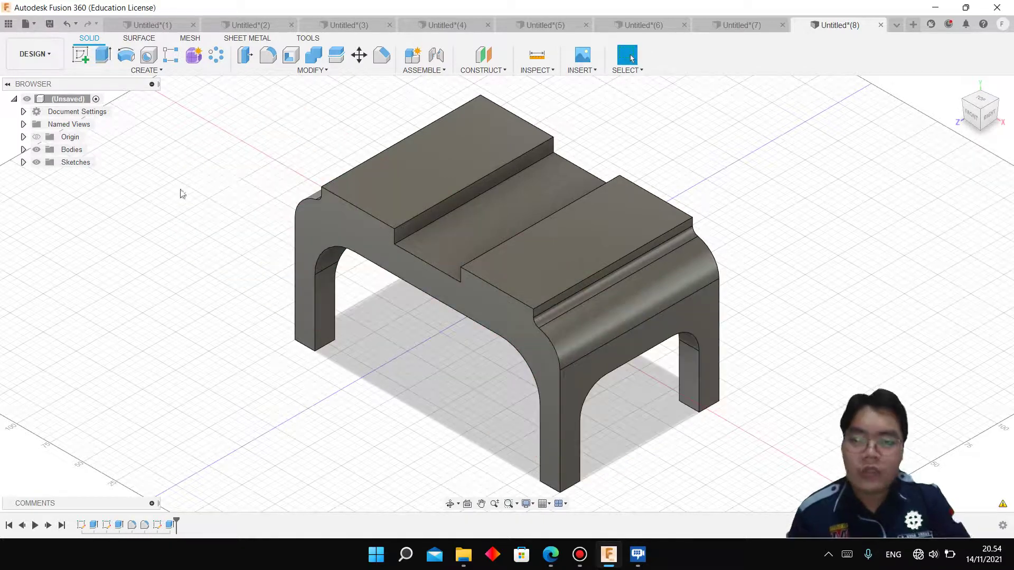
Start a hole on the top face, cancel it, and undo an accidental sketch on the groove face.
left_click(150, 63)
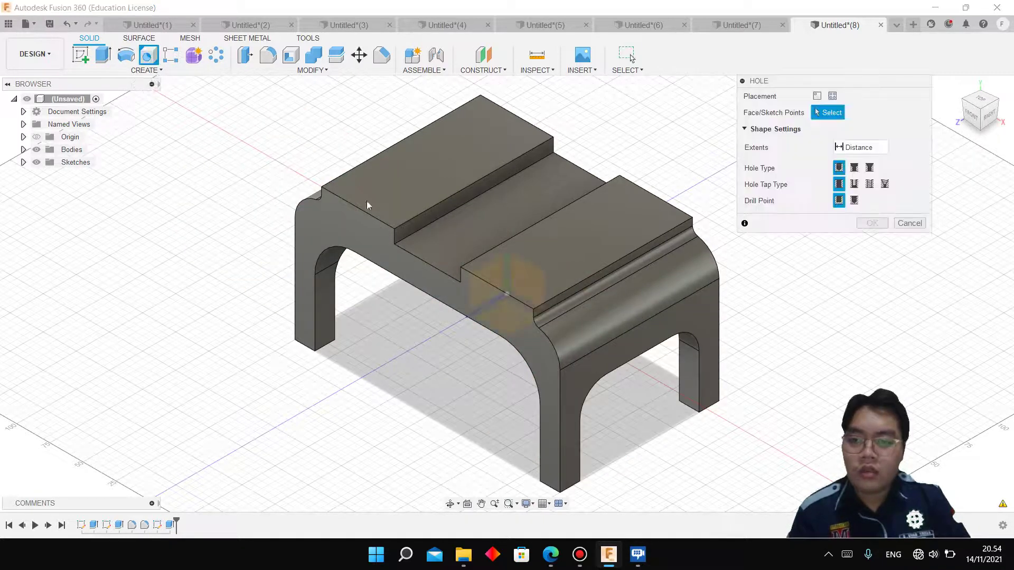
left_click(547, 274)
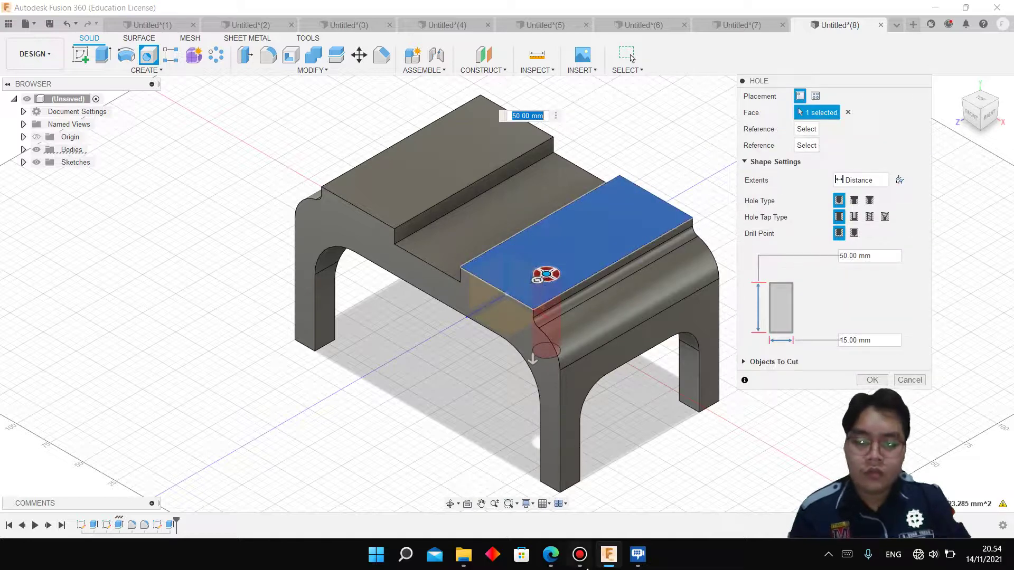
mouse_move(550, 555)
left_click(491, 489)
scroll(476, 441, "up", 2)
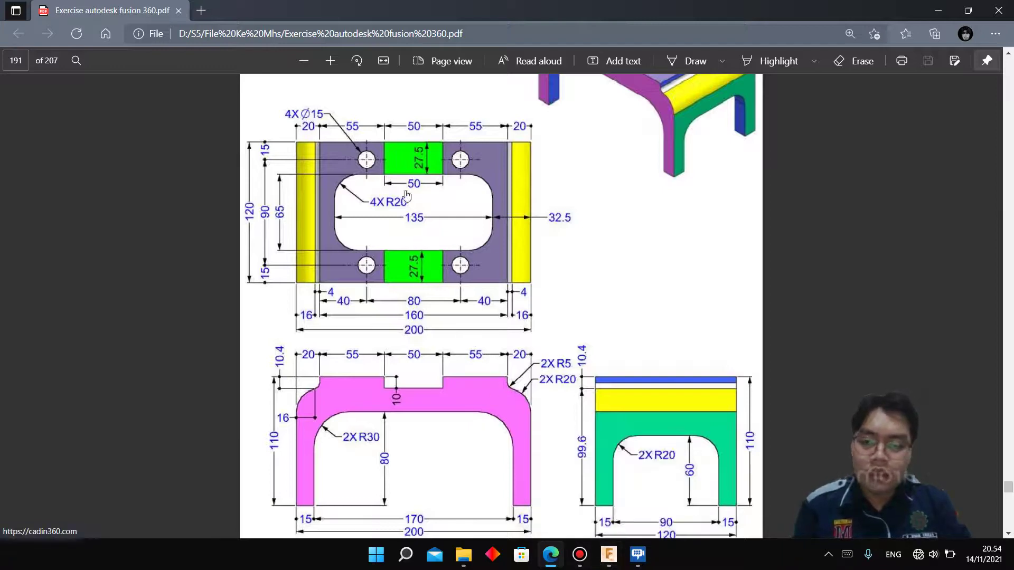
mouse_move(608, 554)
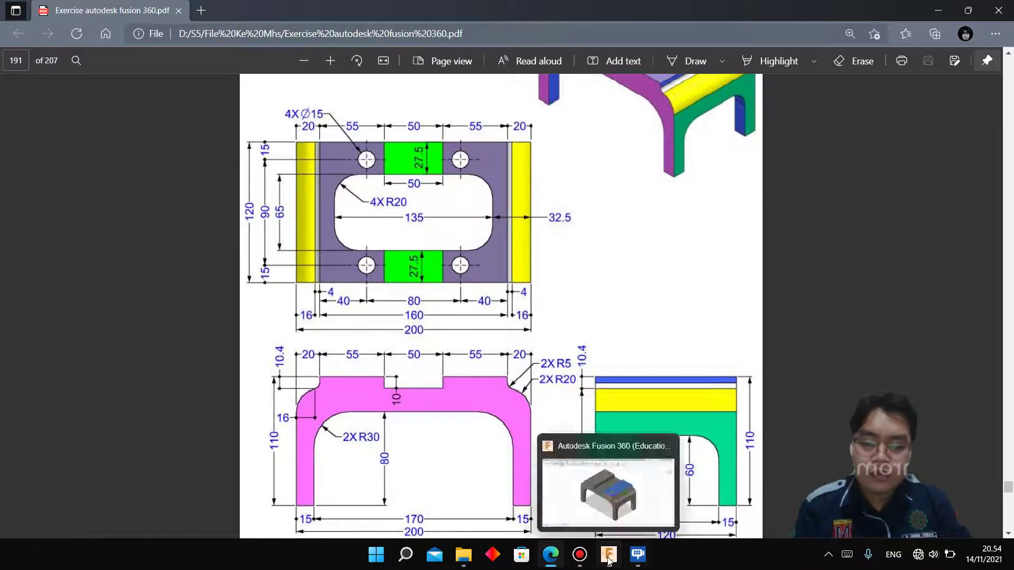
left_click(542, 436)
key("Escape")
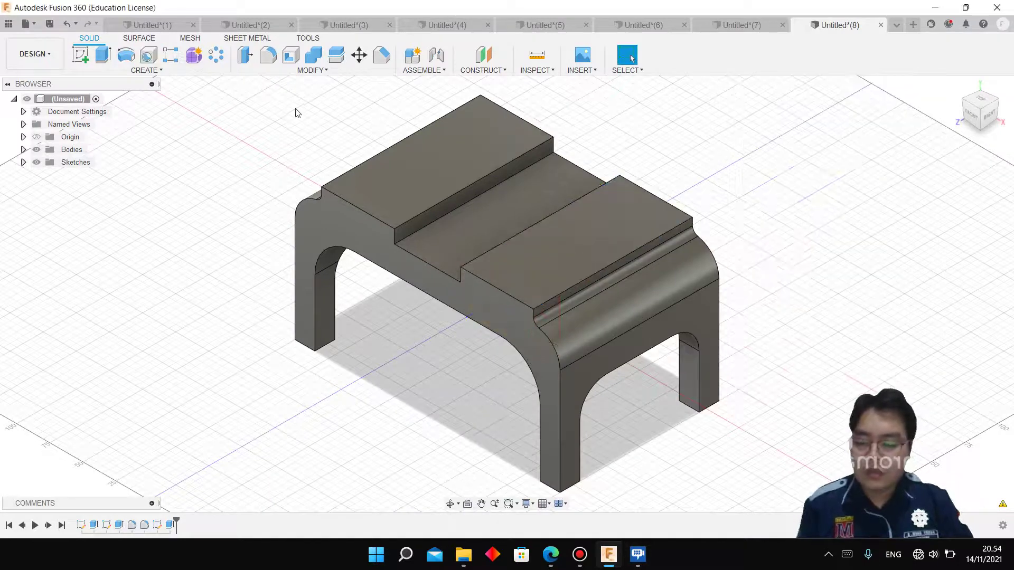
left_click(487, 210)
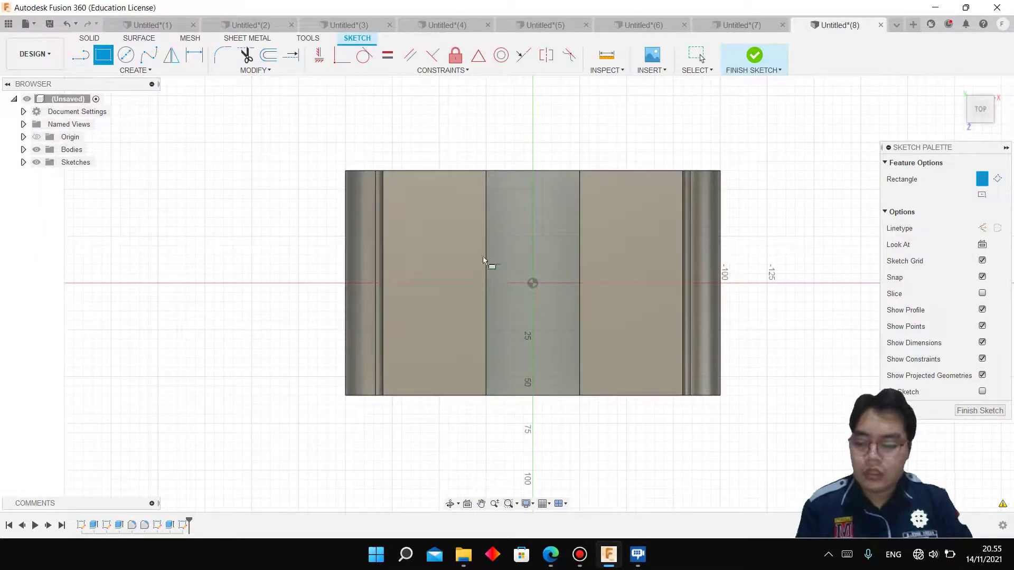
key("ctrl+z")
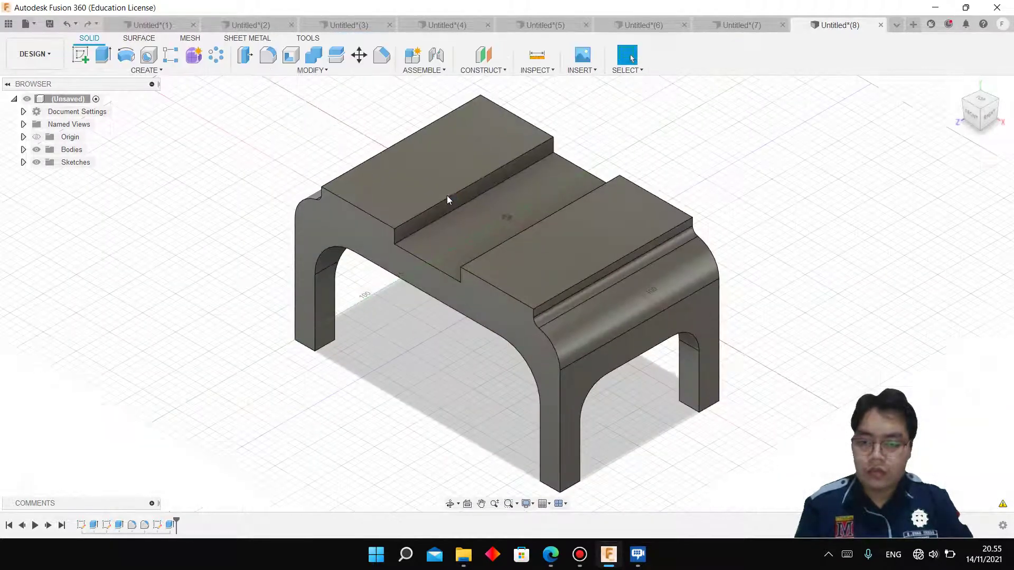
Sketch a centred 135 × 65 mm rectangle on the top face and reopen it for editing.
key("r")
left_click(424, 193)
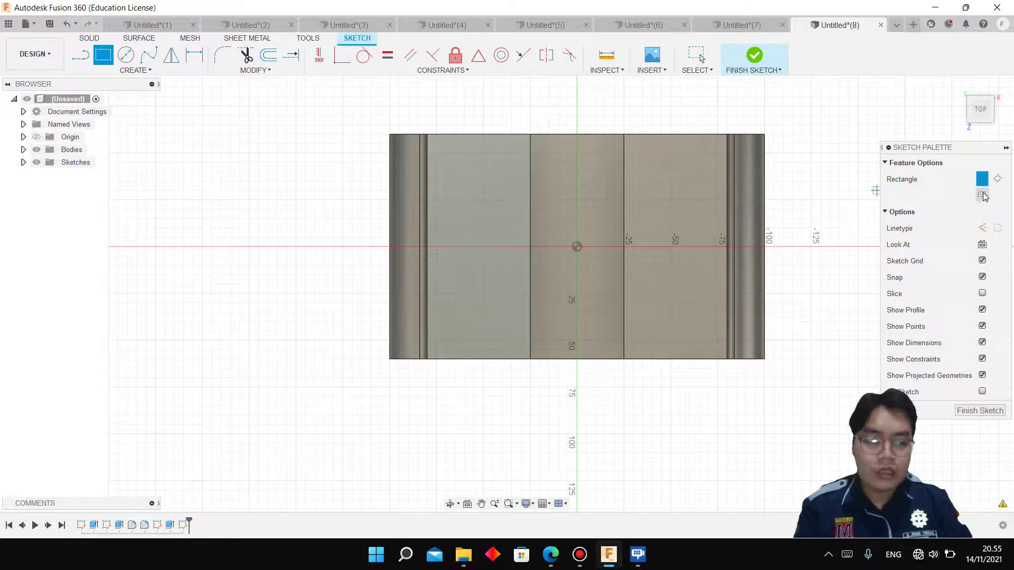
left_click(982, 195)
left_click(577, 247)
left_click(550, 554)
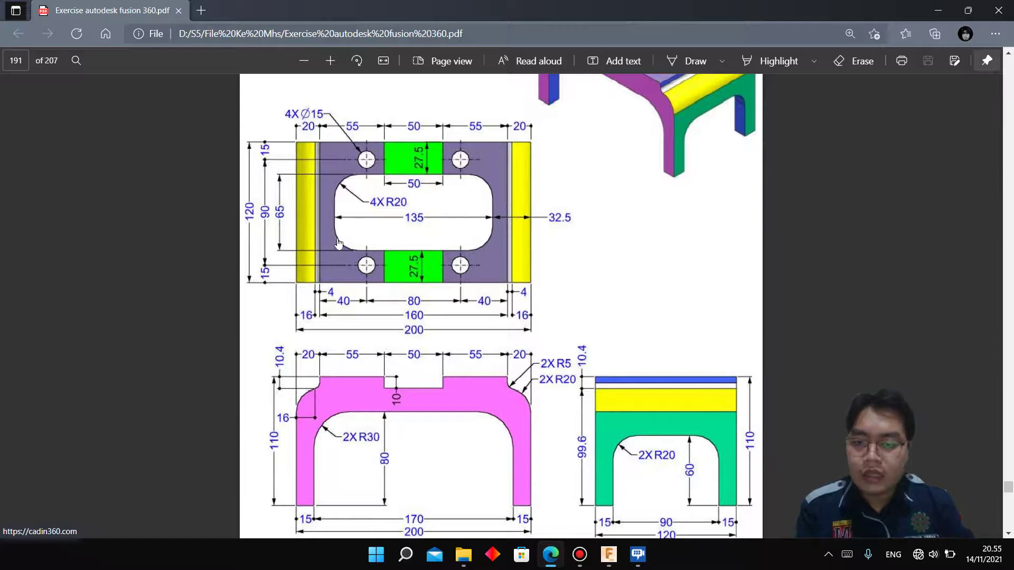
left_click(609, 555)
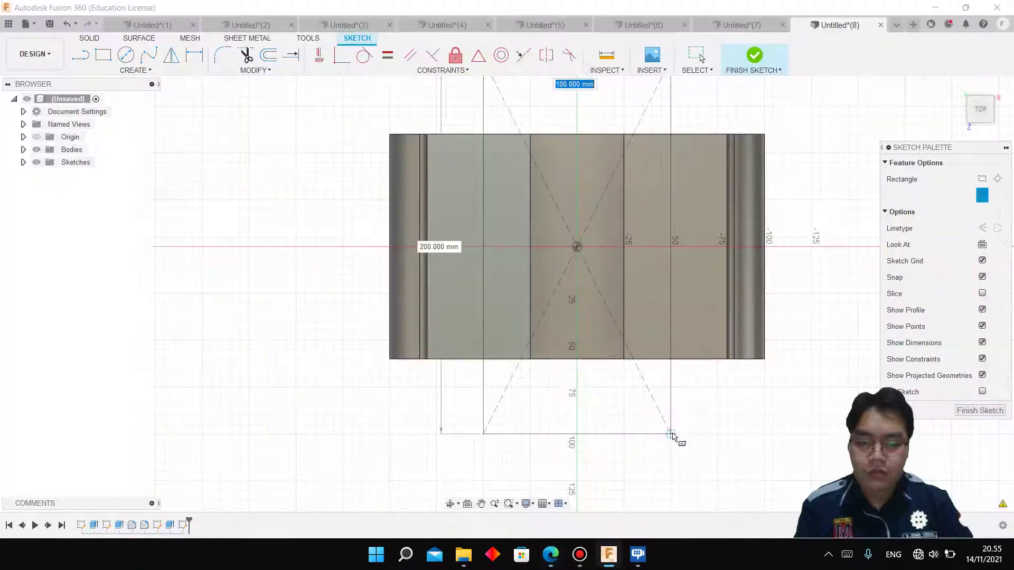
key("Tab")
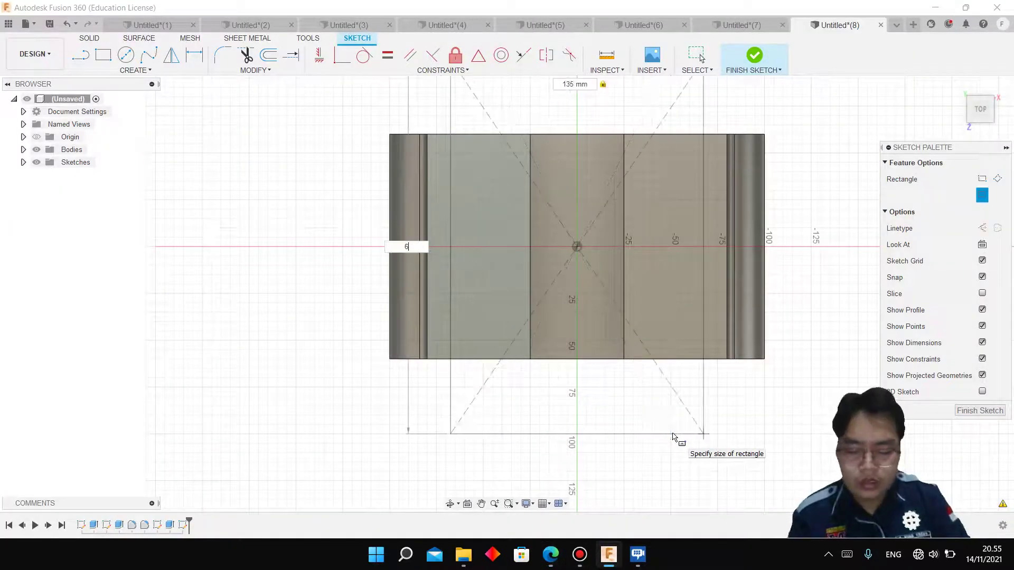
type("65")
key("Return")
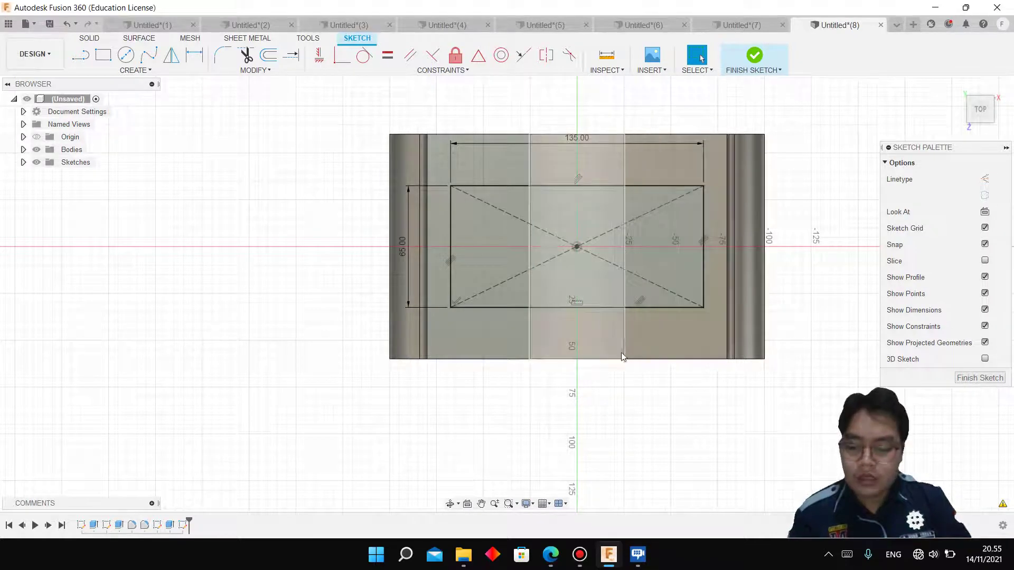
key("f")
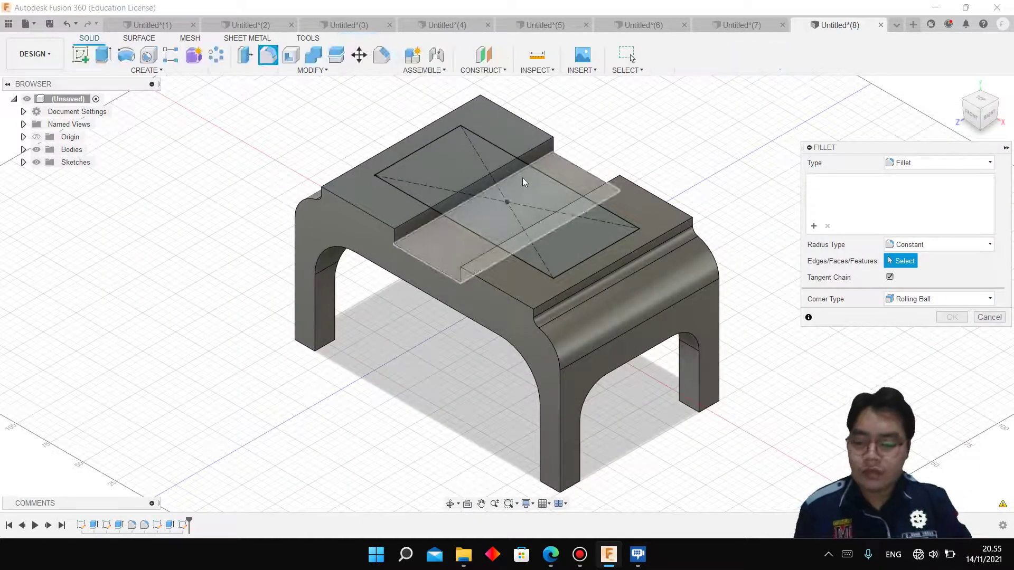
double_click(520, 180)
Round the slot rectangle's top-left and top-right corners to R20.
left_click(223, 55)
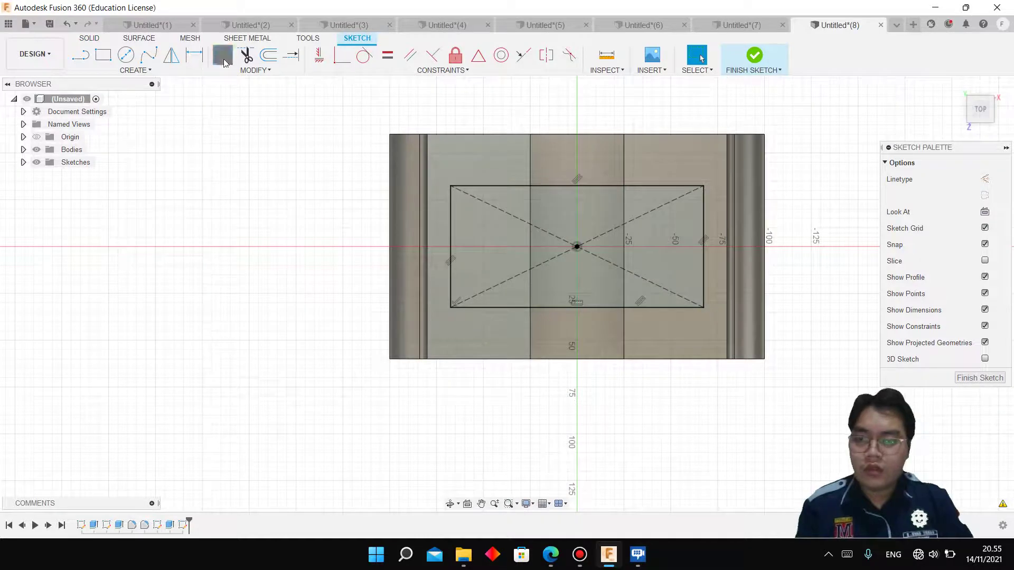
left_click(464, 187)
mouse_move(550, 555)
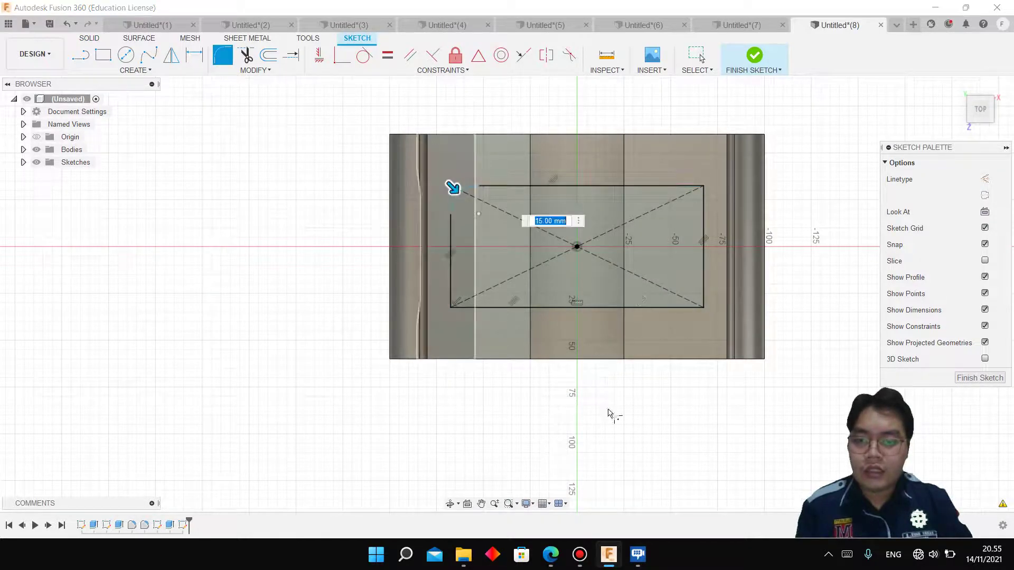
left_click(451, 196)
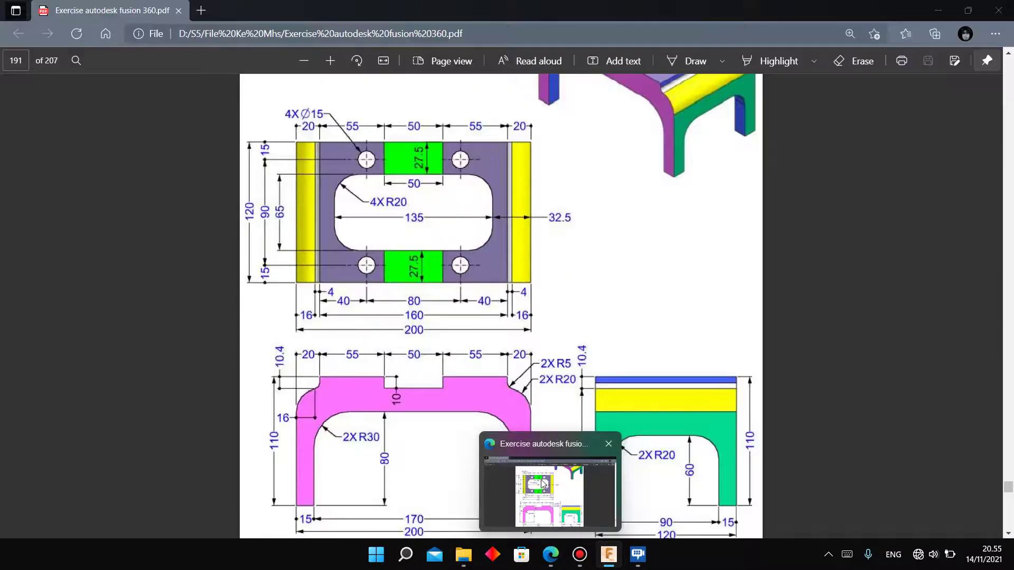
type("20")
key("Tab")
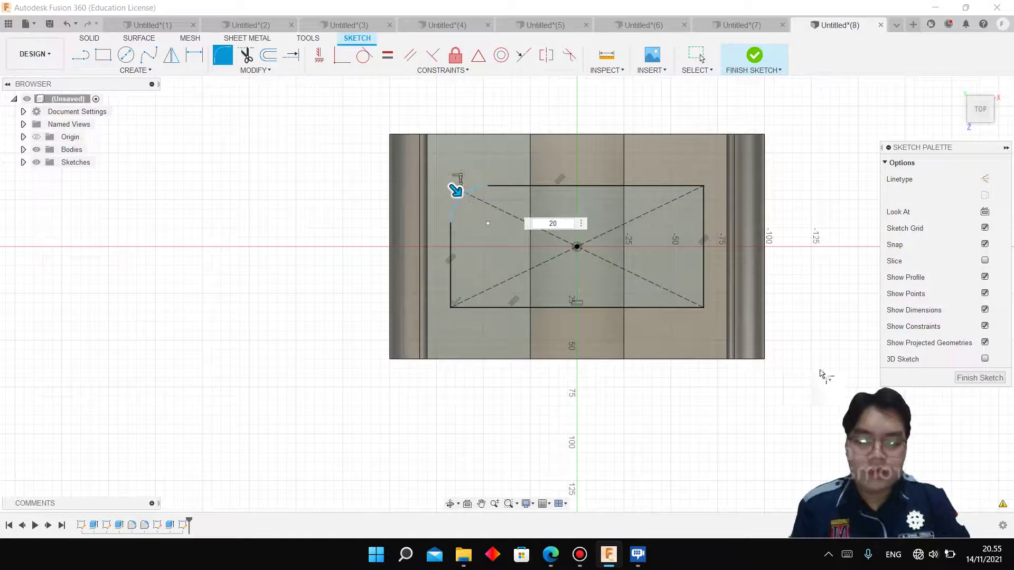
key("Return")
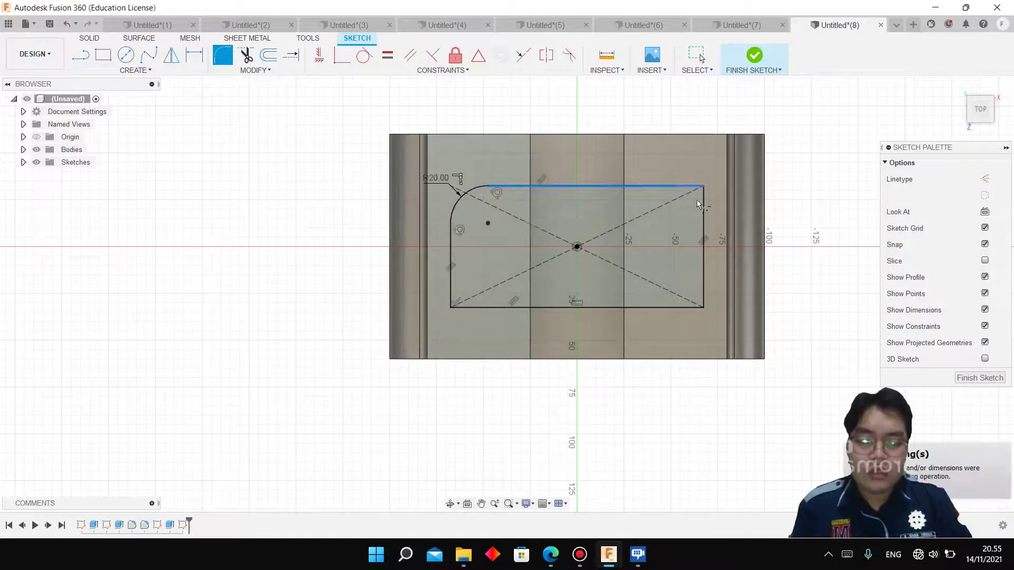
left_click(677, 186)
left_click(702, 210)
type("20")
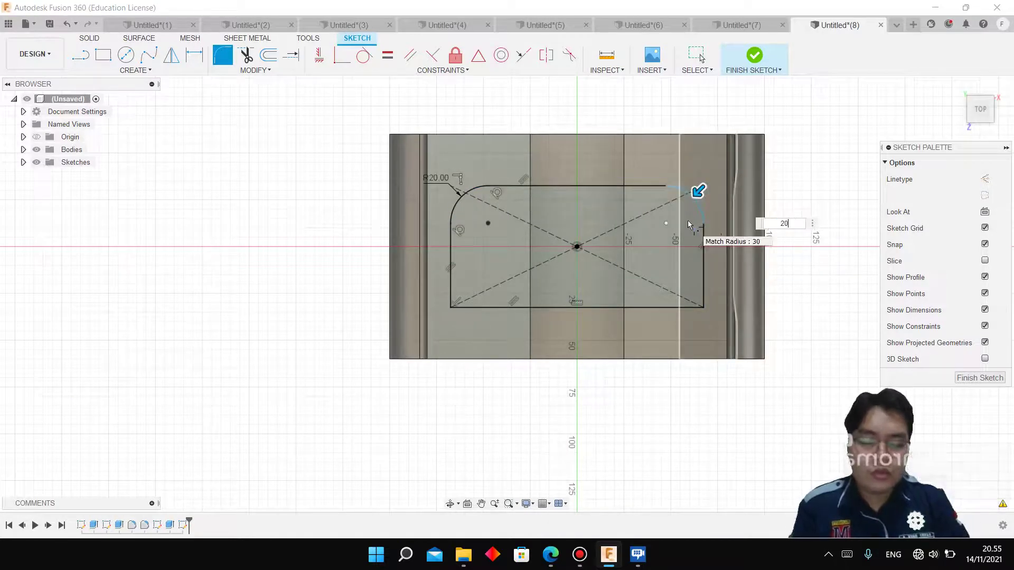
key("Return")
Round the slot's bottom-right and bottom-left corners to R20.
left_click(705, 274)
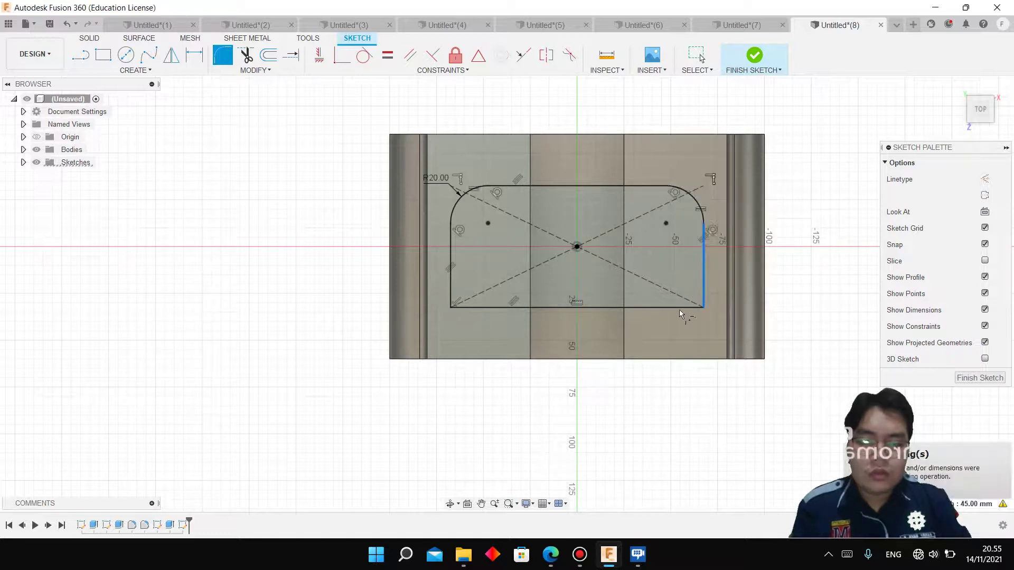
left_click(686, 307)
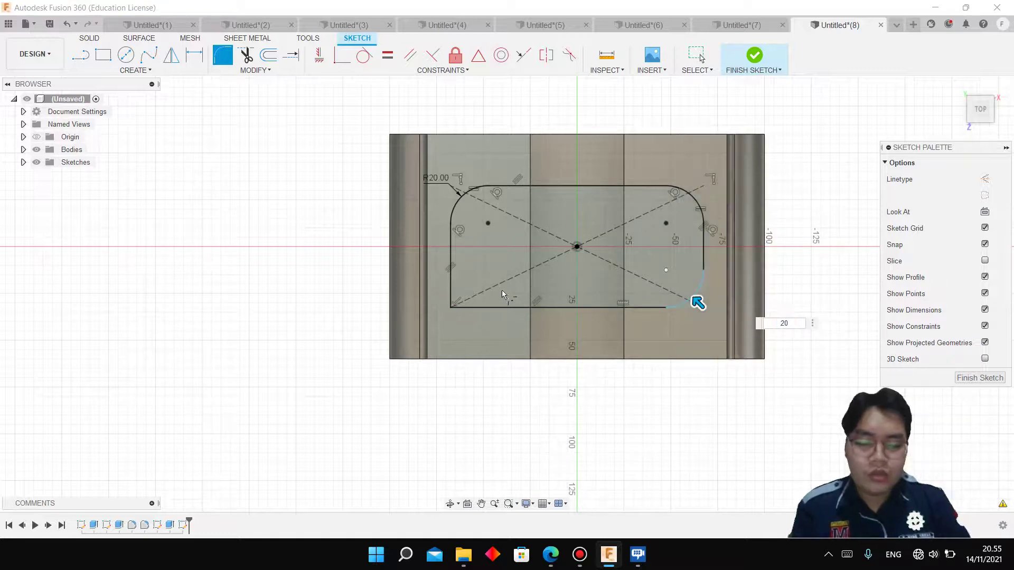
key("Return")
left_click(452, 306)
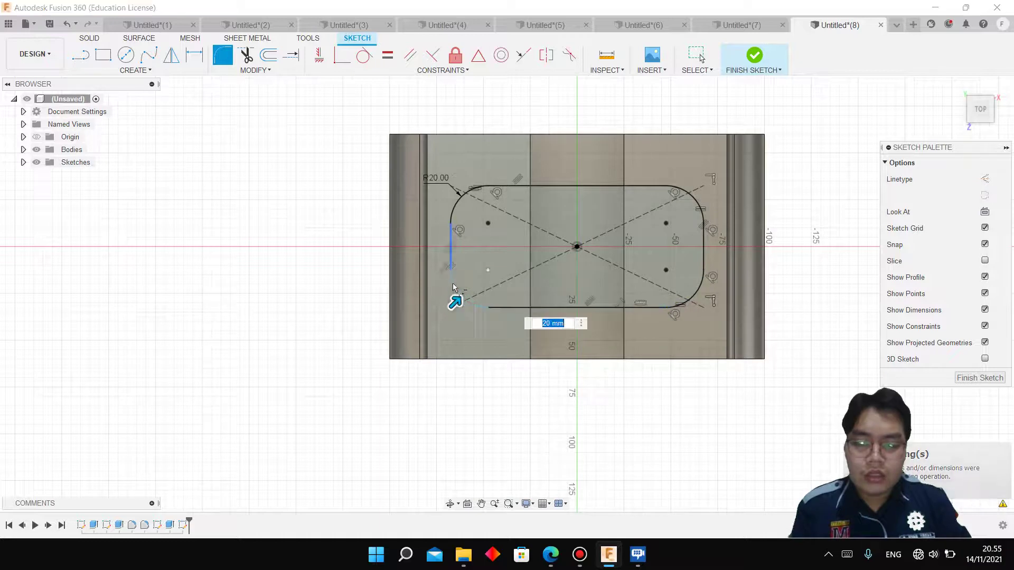
key("Return")
key("Escape")
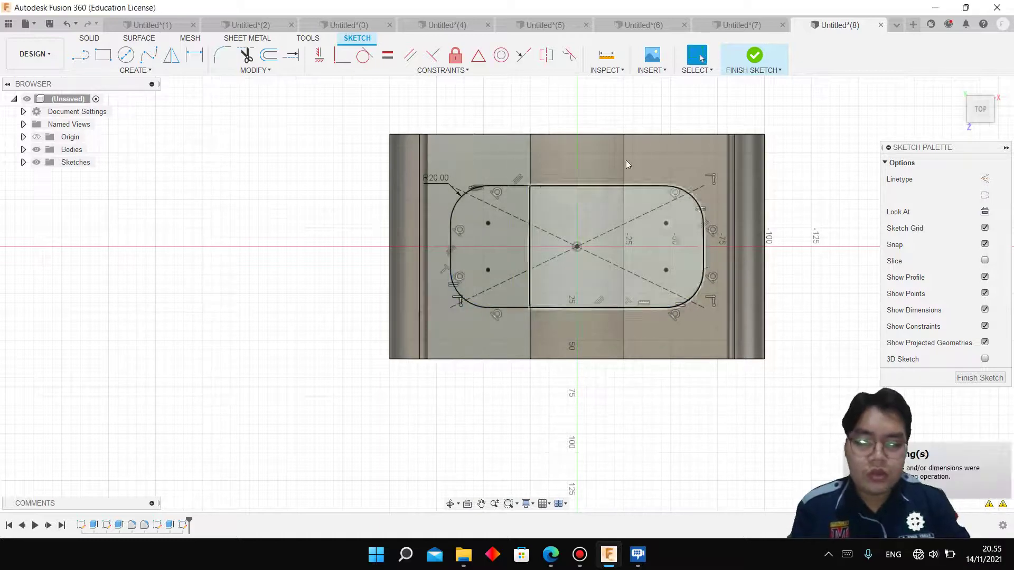
Finish the sketch and cut both slot profiles down through the bench top.
left_click(754, 57)
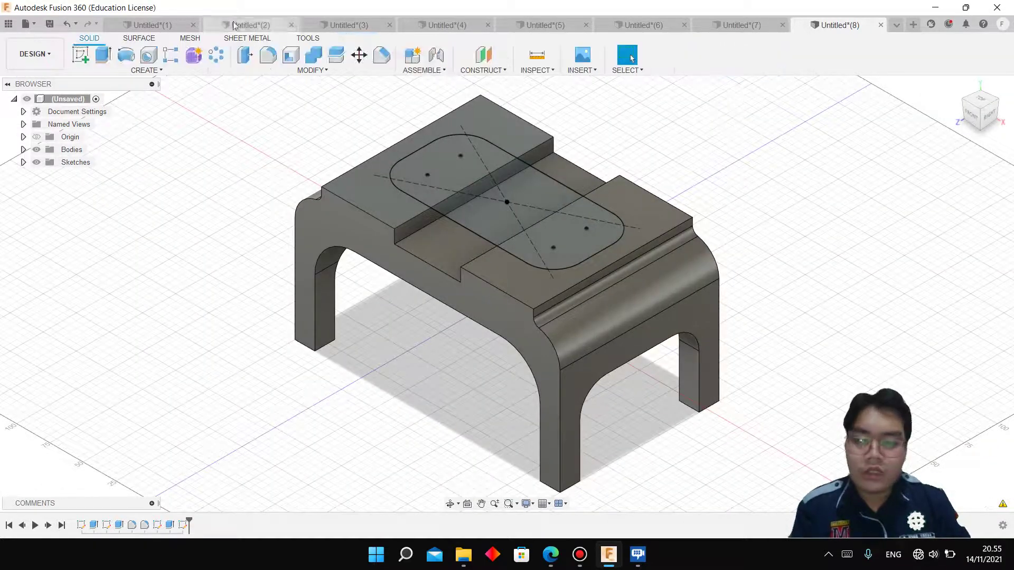
left_click(104, 55)
left_click(454, 169)
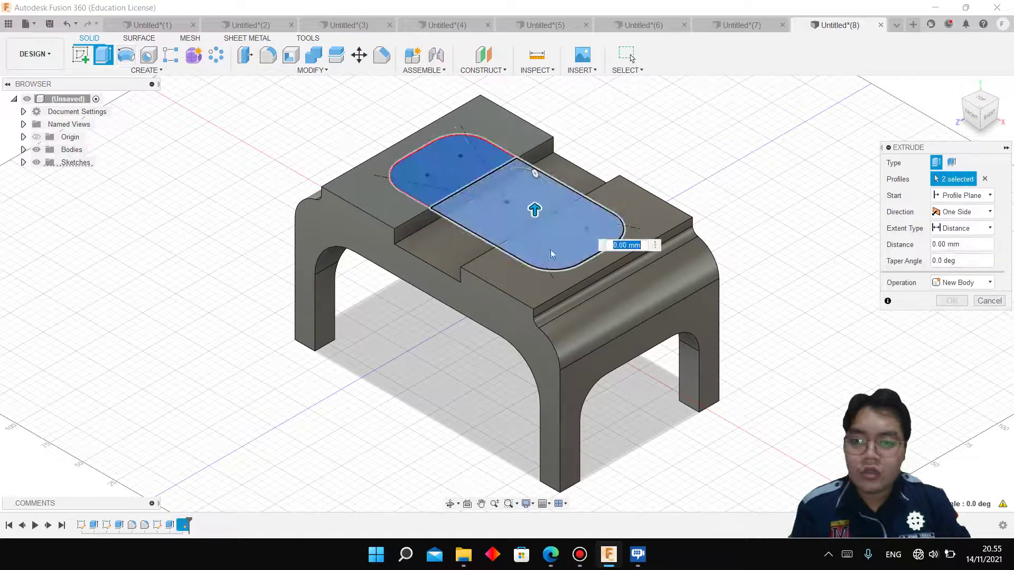
left_click(521, 237)
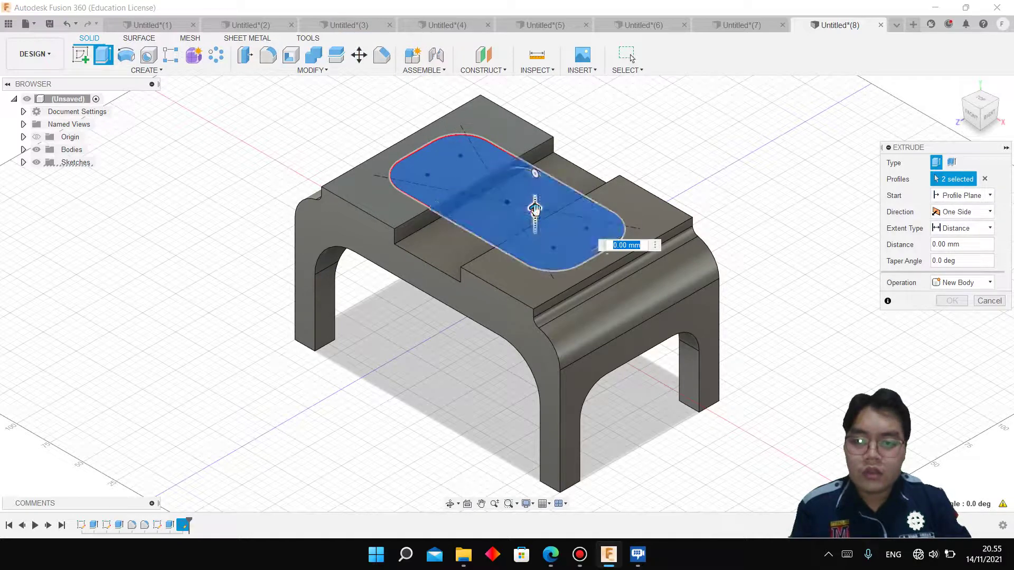
left_click_drag(535, 209, 535, 402)
key("Return")
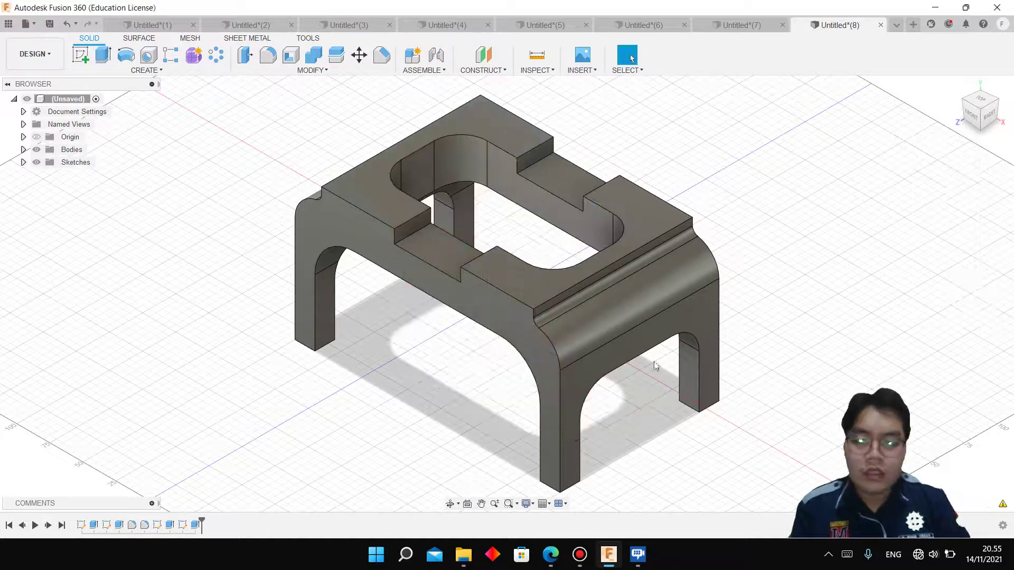
Place a hole on the top face and drag its centre beside the slot.
left_click(148, 55)
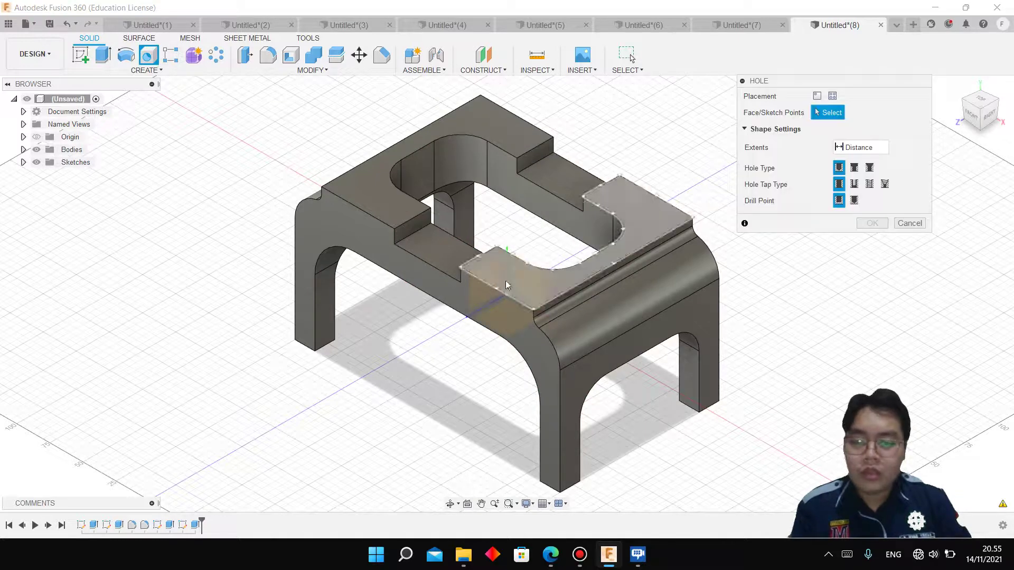
left_click(506, 281)
left_click(550, 555)
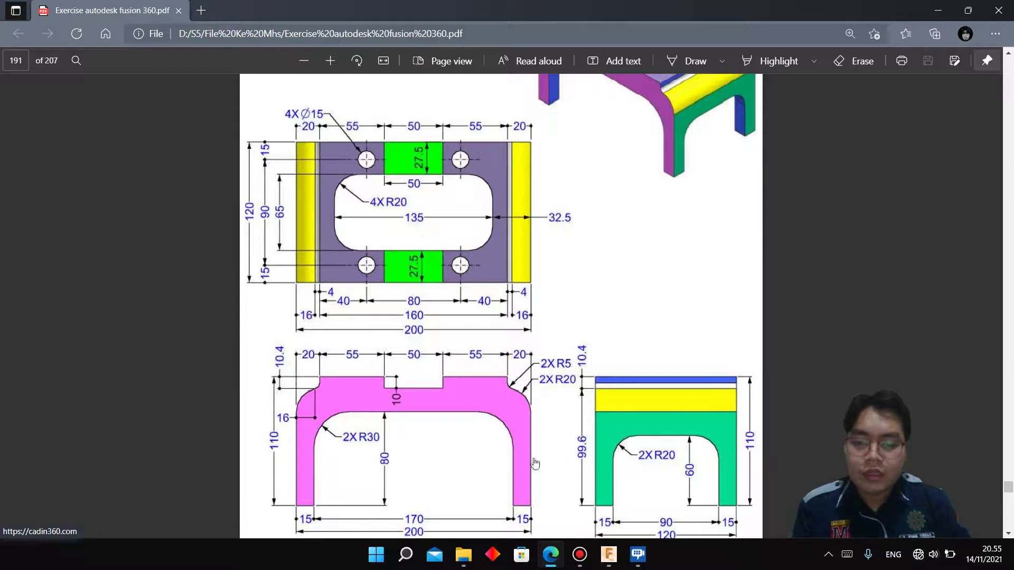
left_click(609, 554)
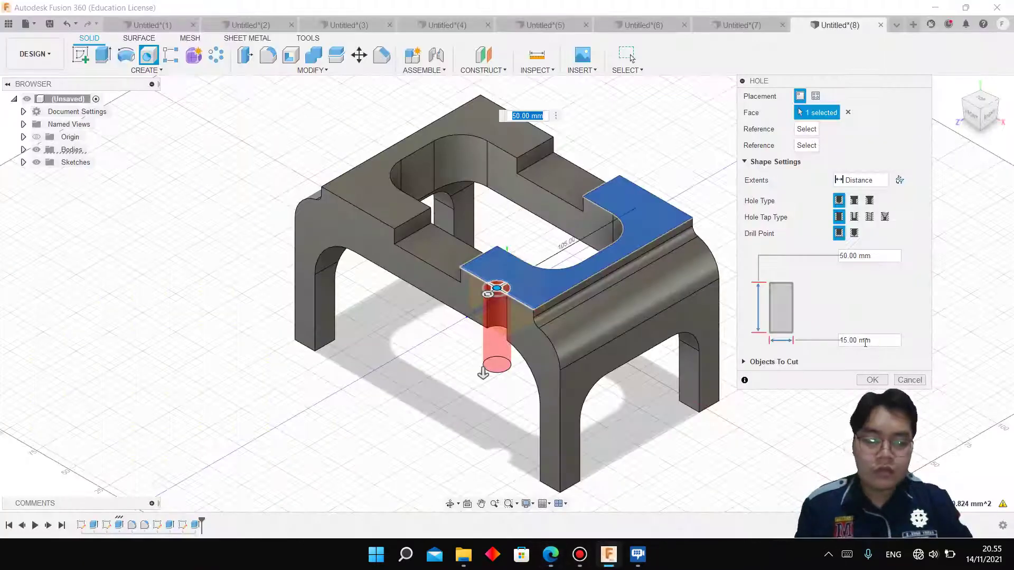
left_click_drag(496, 288, 531, 286)
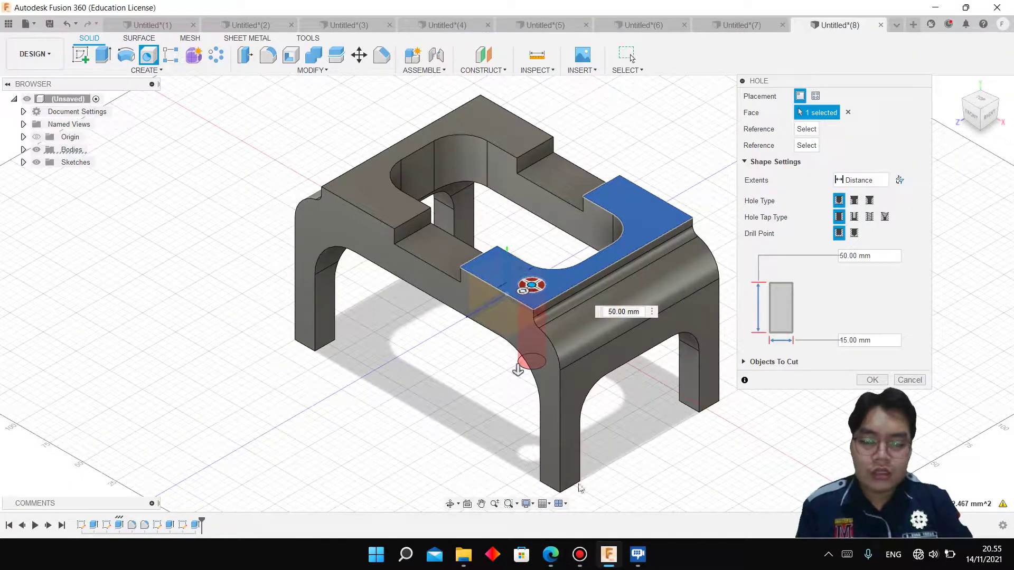
left_click(551, 554)
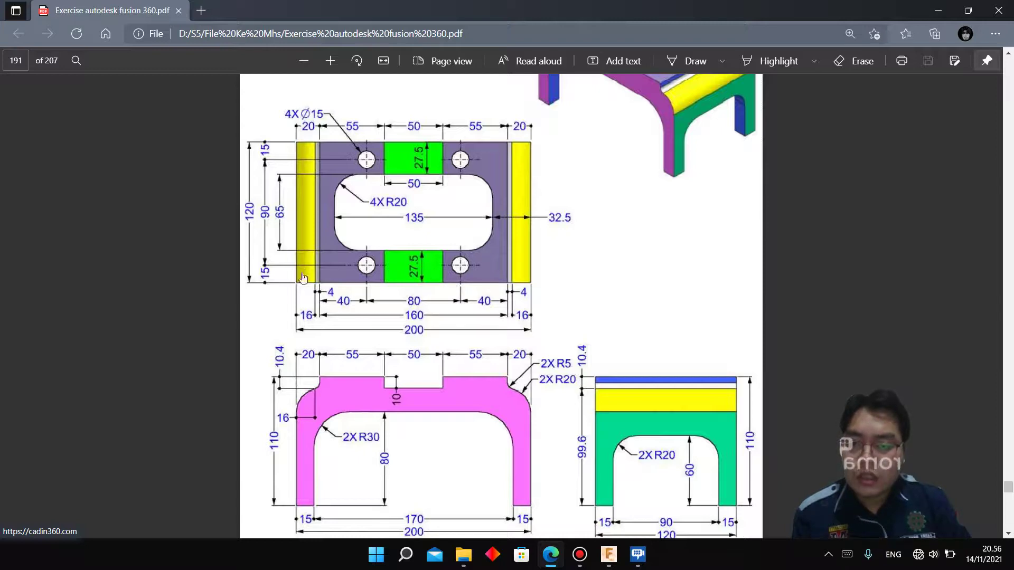
left_click(583, 564)
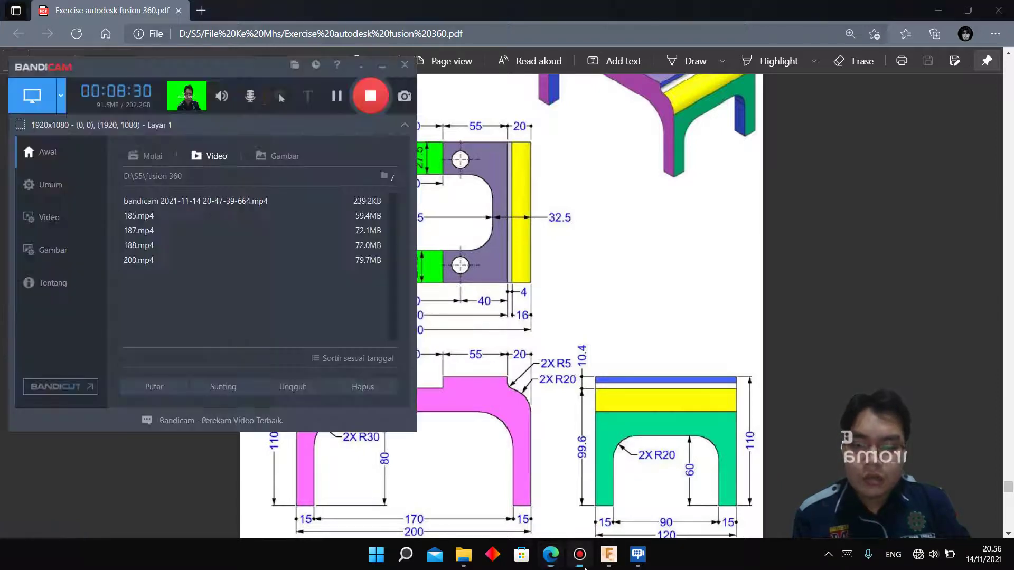
left_click(607, 555)
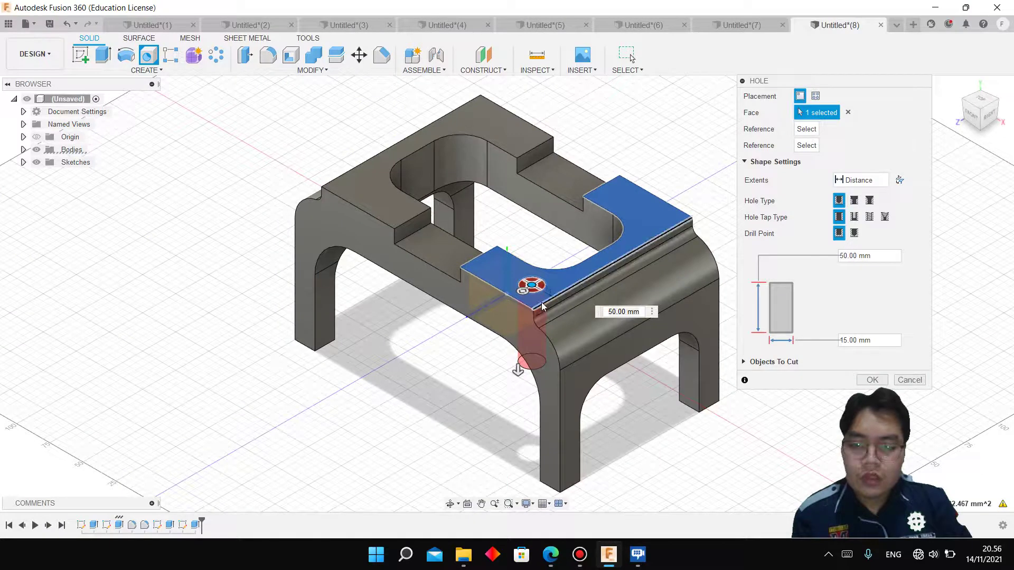
Position the 15 mm hole 40 mm and 15 mm from the reference edges and create it.
type("40")
key("Return")
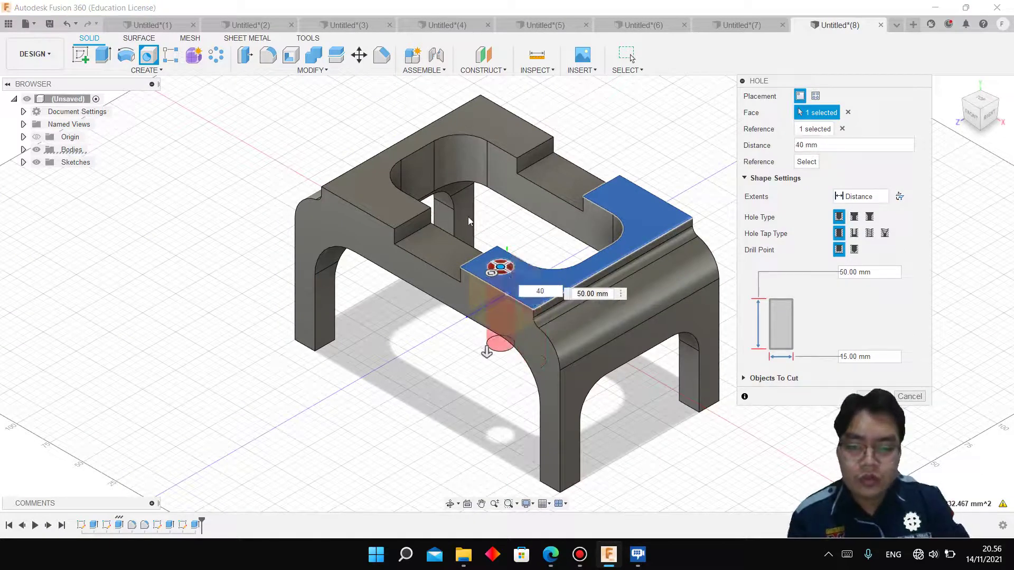
left_click(553, 270)
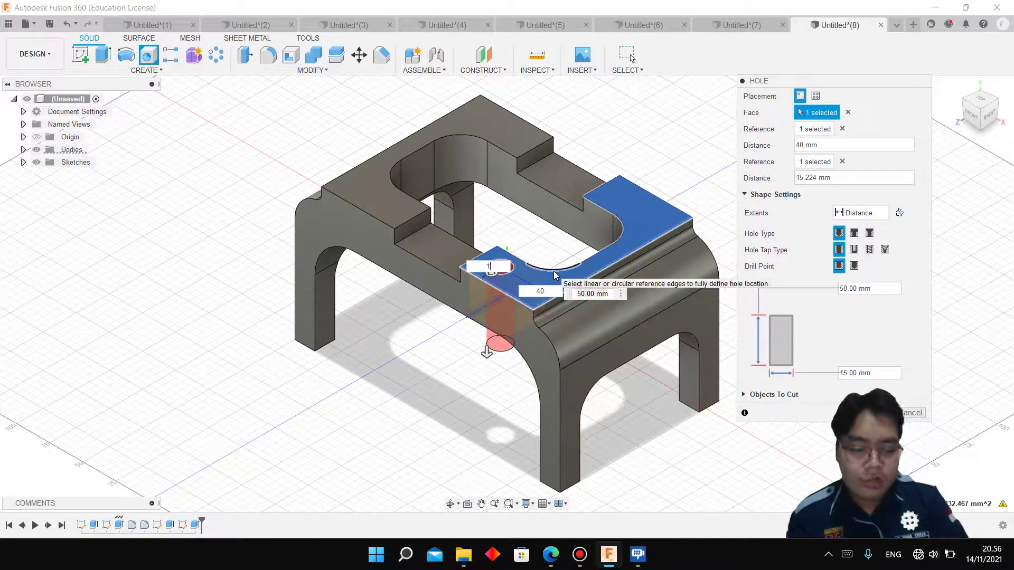
type("15")
key("Return")
key("Return")
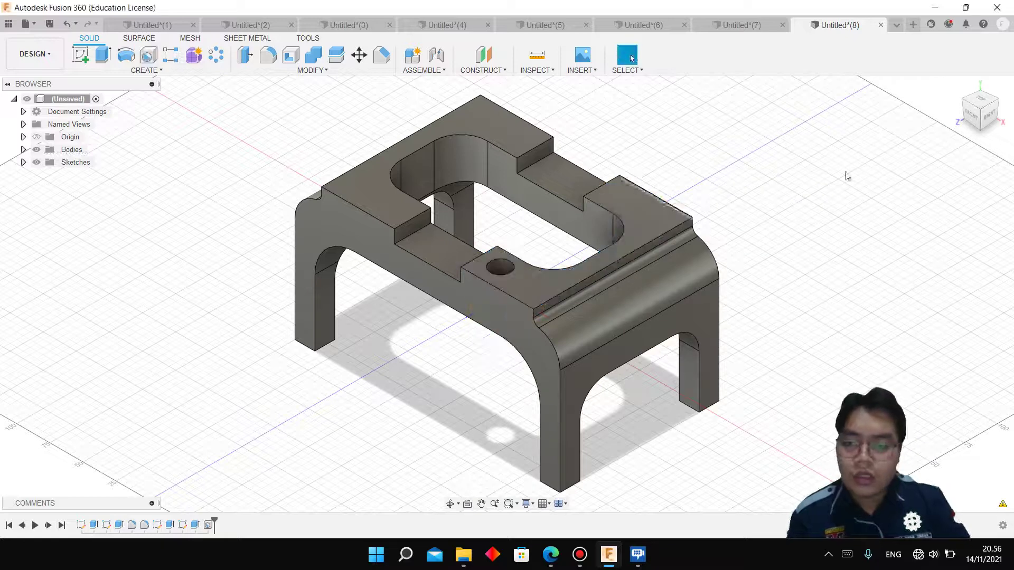
left_click_drag(980, 109, 907, 138)
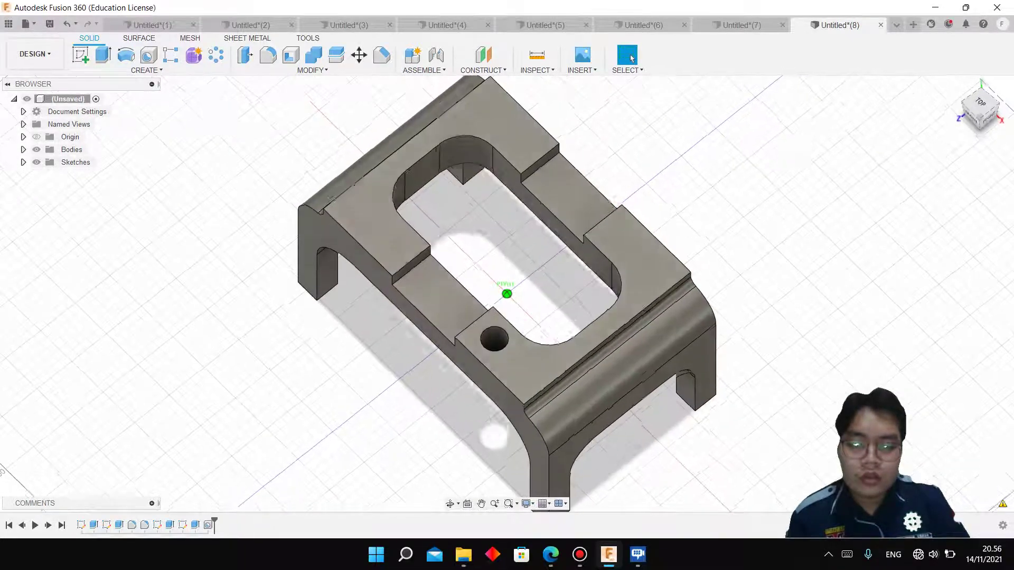
Mirror the 15 mm hole feature across the part's middle plane.
left_click(148, 70)
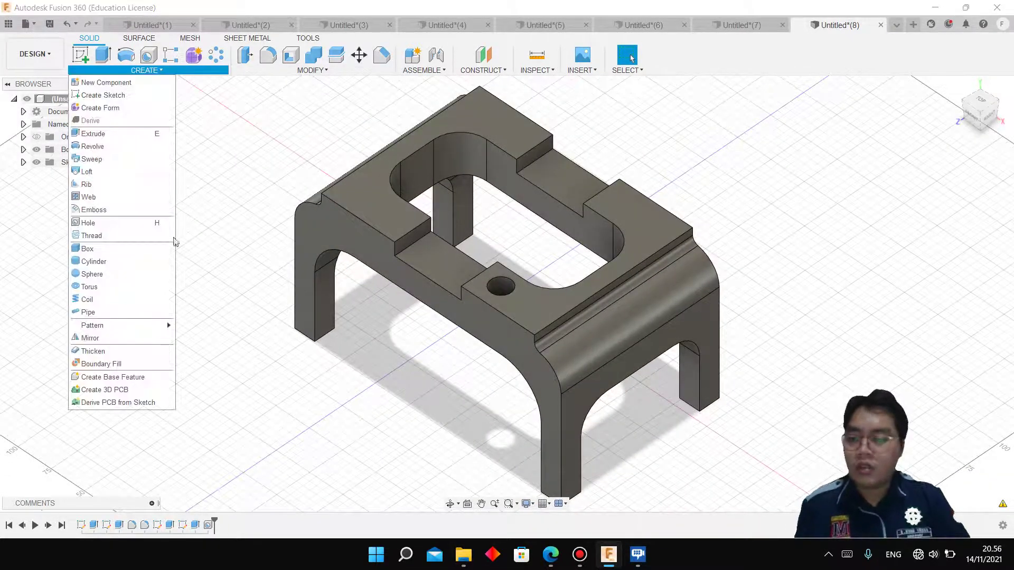
left_click(130, 342)
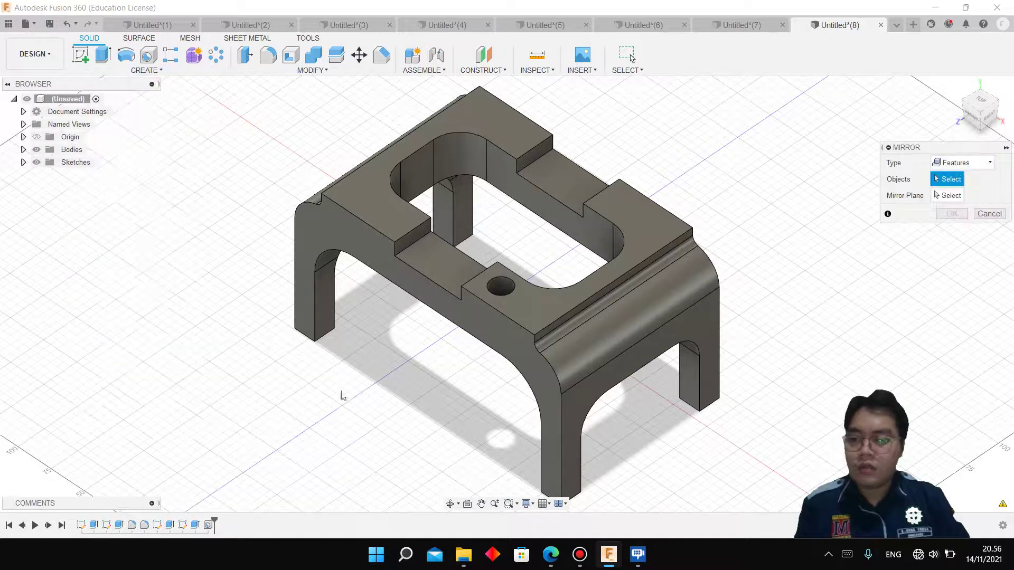
left_click(214, 525)
left_click(959, 203)
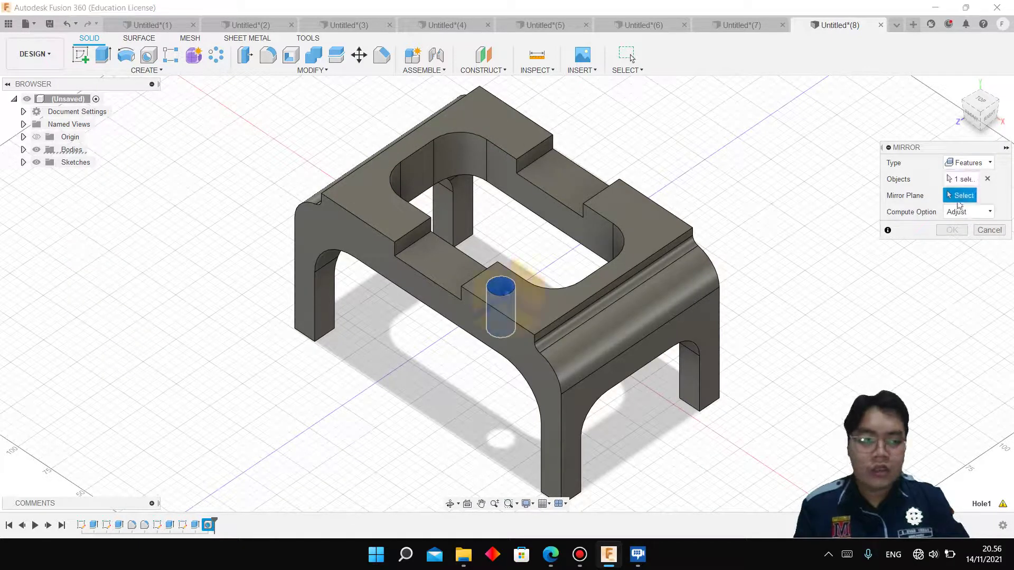
left_click(502, 260)
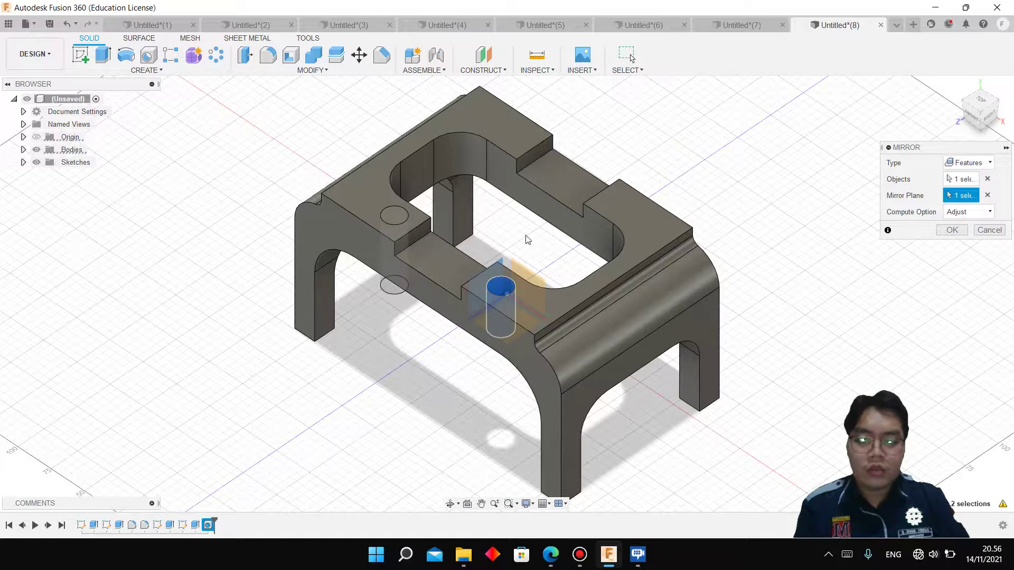
key("Return")
Mirror both holes across the other centre plane to get four holes, then compare with the exercise drawing.
right_click(315, 375)
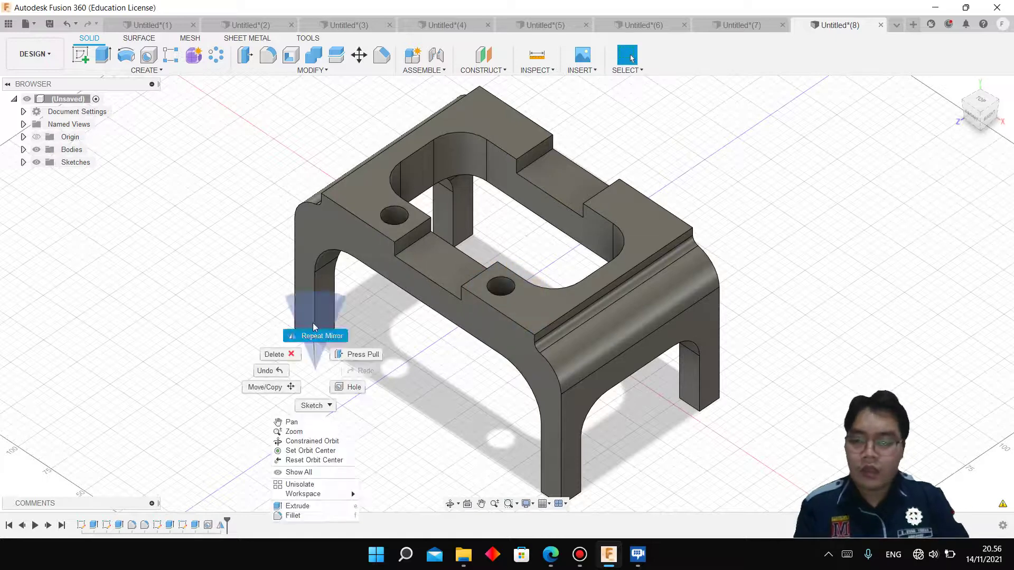
left_click(316, 333)
left_click(207, 526)
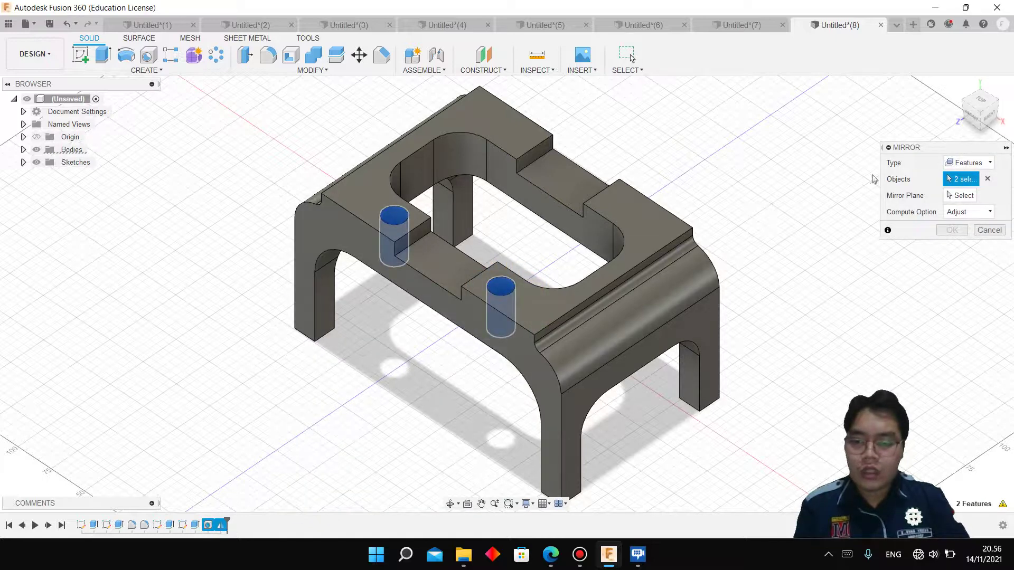
left_click(967, 196)
left_click(537, 271)
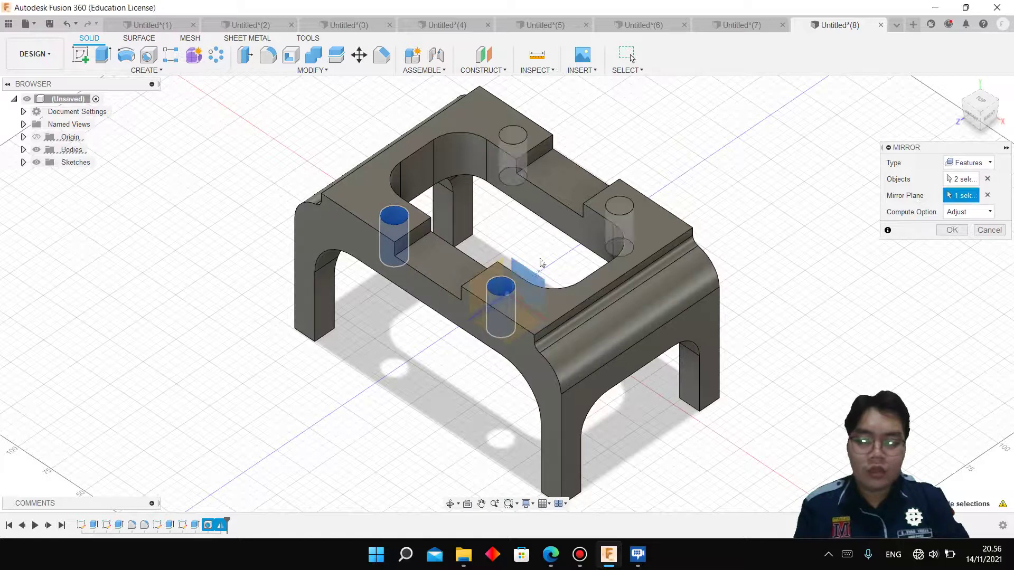
key("Return")
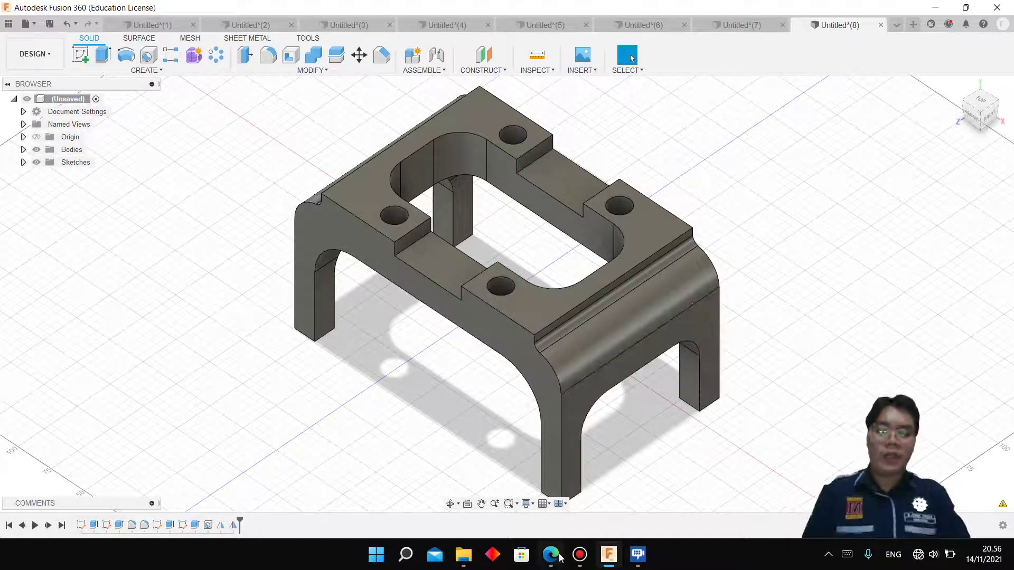
key("alt+Tab")
scroll(601, 349, "up", 3)
scroll(601, 348, "down", 3)
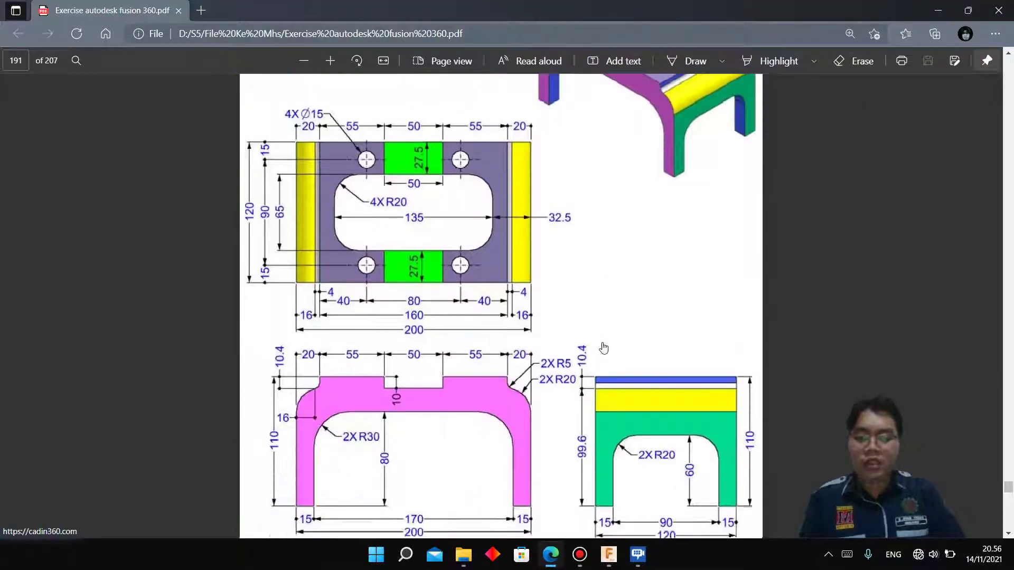
scroll(601, 349, "up", 3)
scroll(602, 348, "down", 1)
scroll(604, 348, "down", 1)
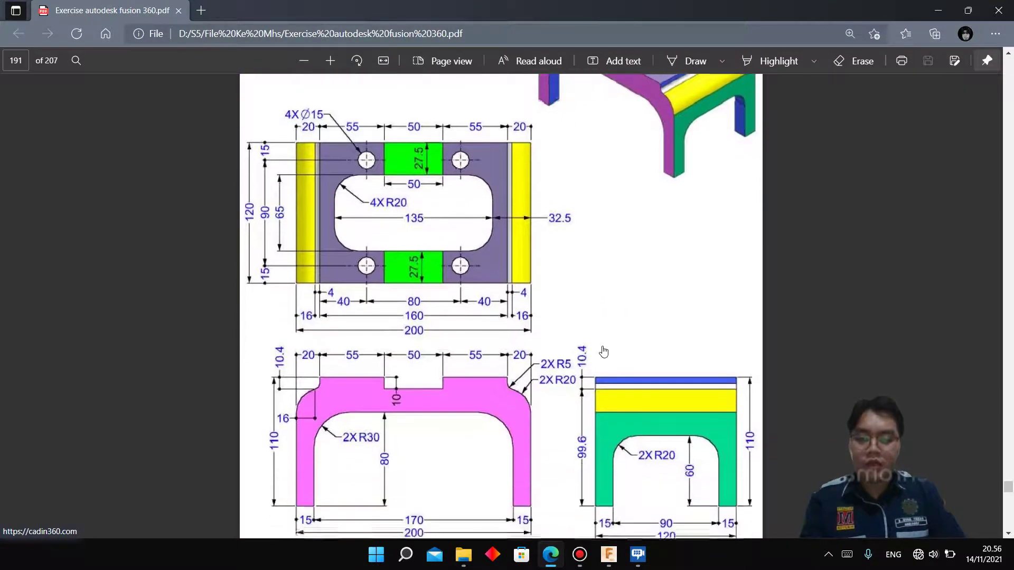
scroll(596, 420, "up", 1)
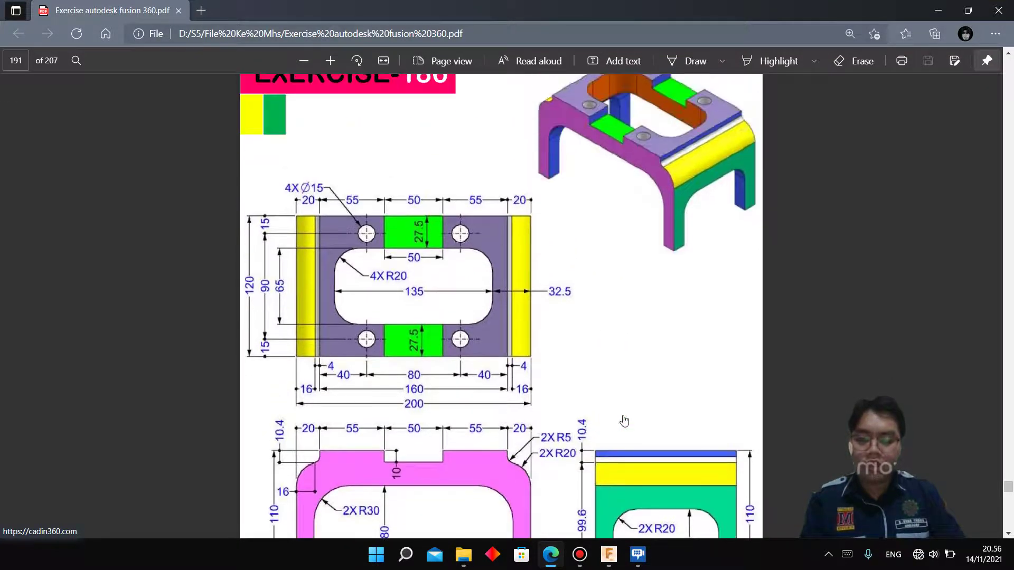
mouse_move(579, 554)
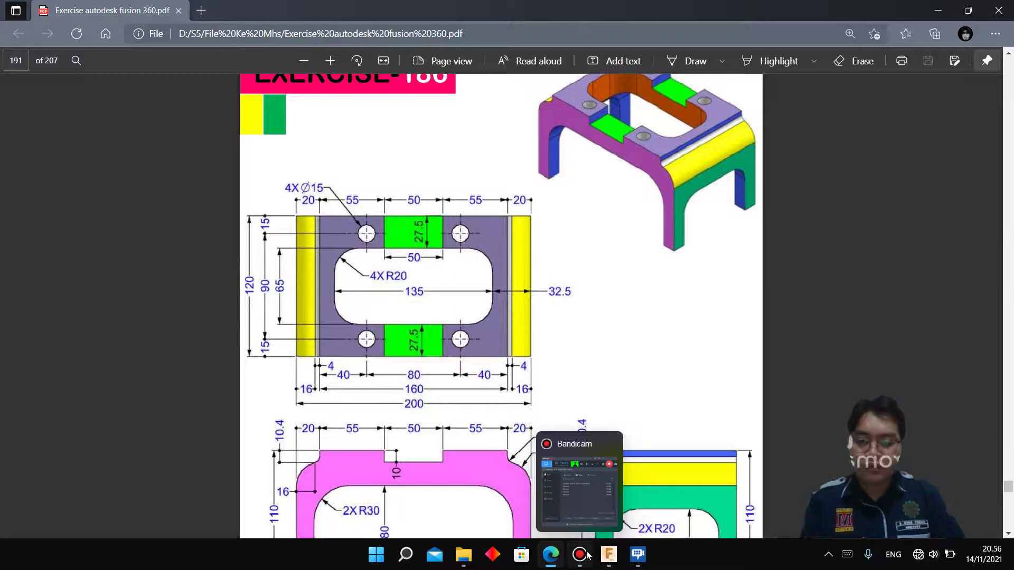
left_click(609, 555)
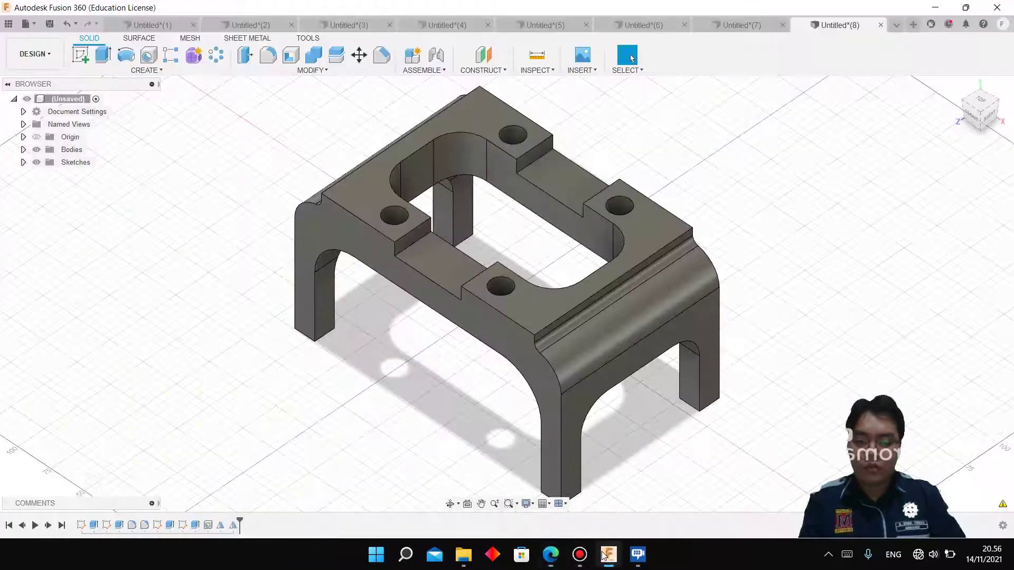
middle_click_drag(507, 293, 517, 249, "shift")
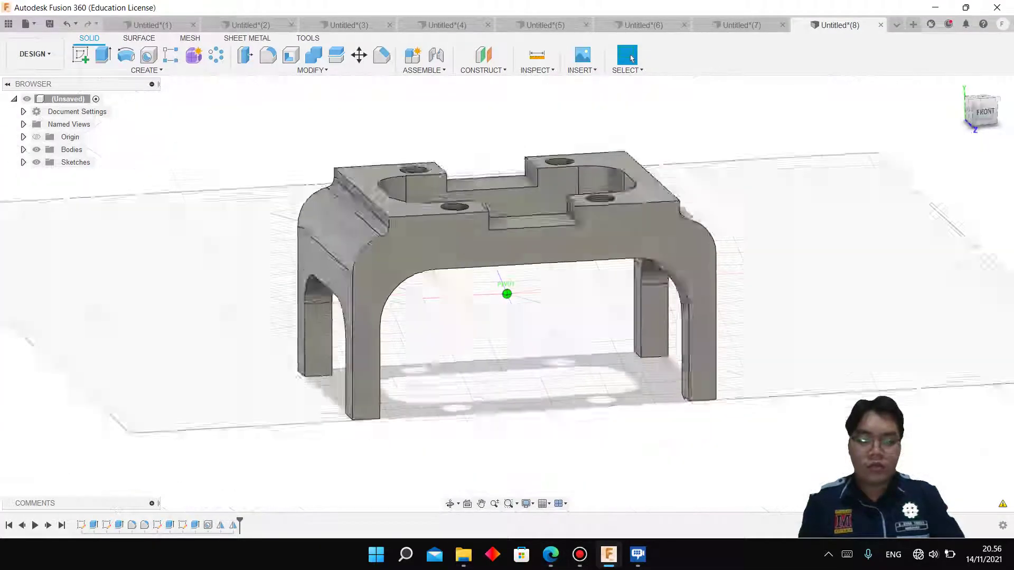